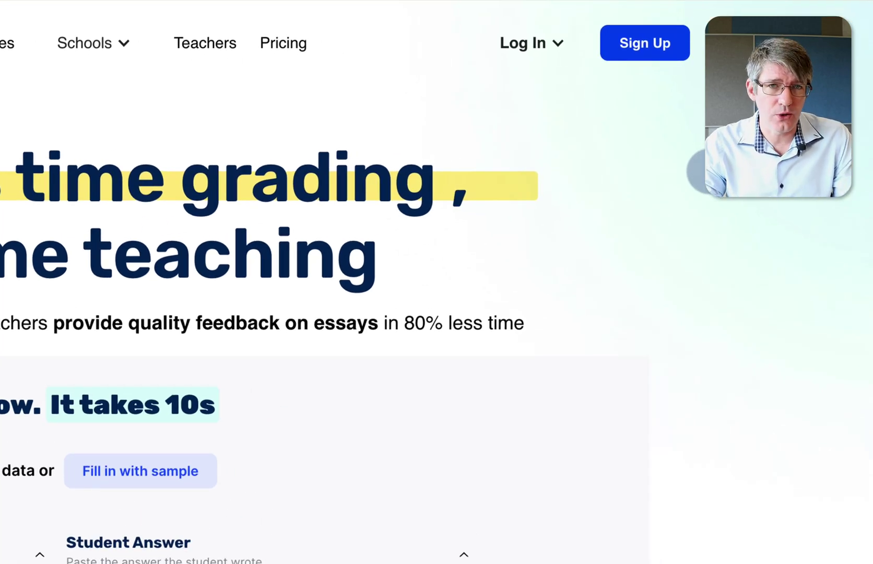
# Step: Log in to CoGrader 1.0 and create a class named "Flipped School - Maths"
pyautogui.click(544, 40)
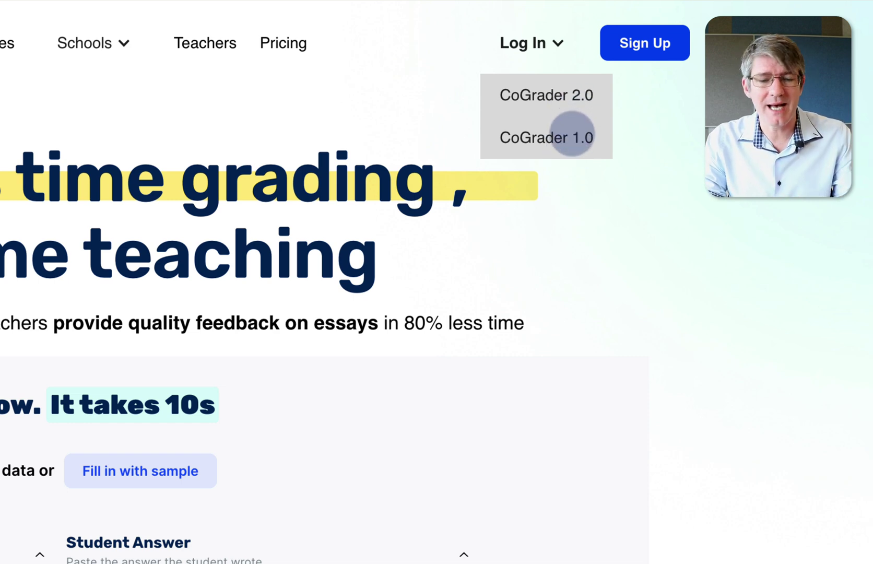
pyautogui.click(572, 136)
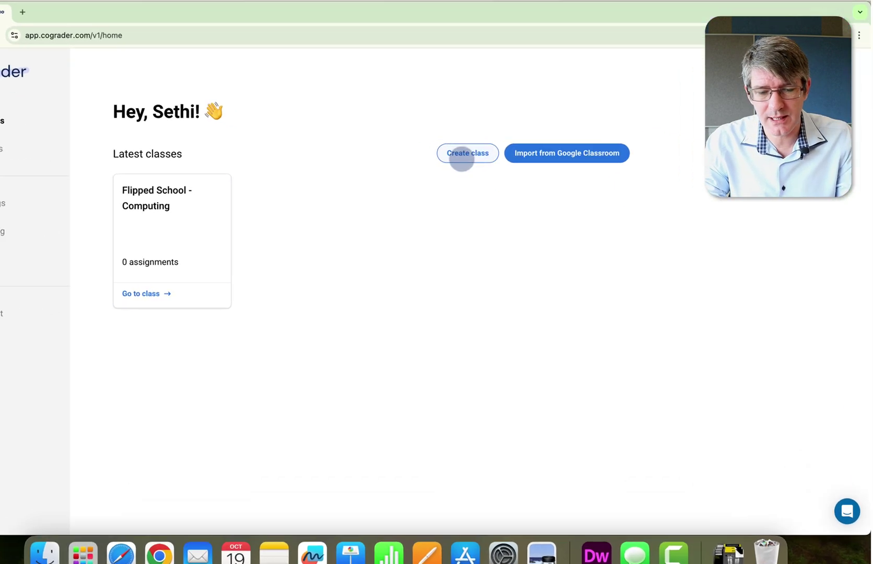
pyautogui.click(461, 156)
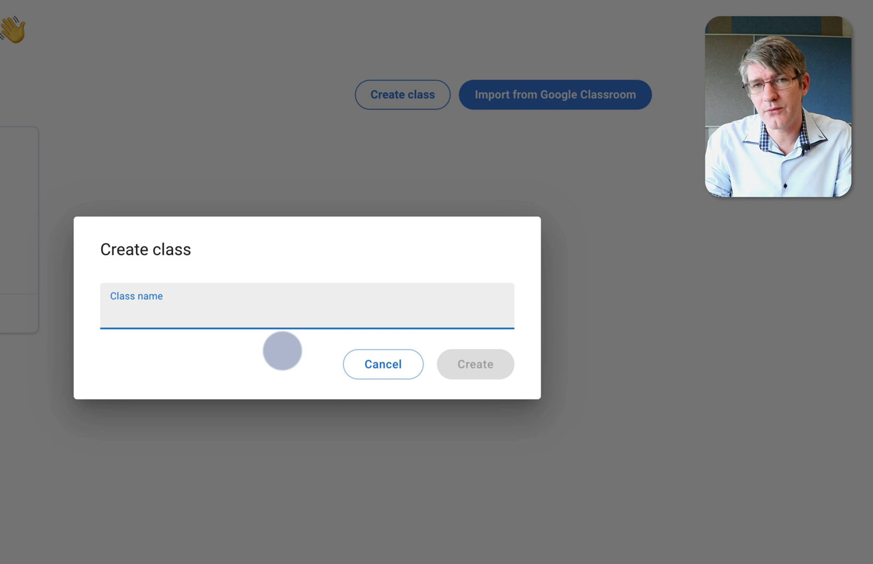
pyautogui.write('Flip')
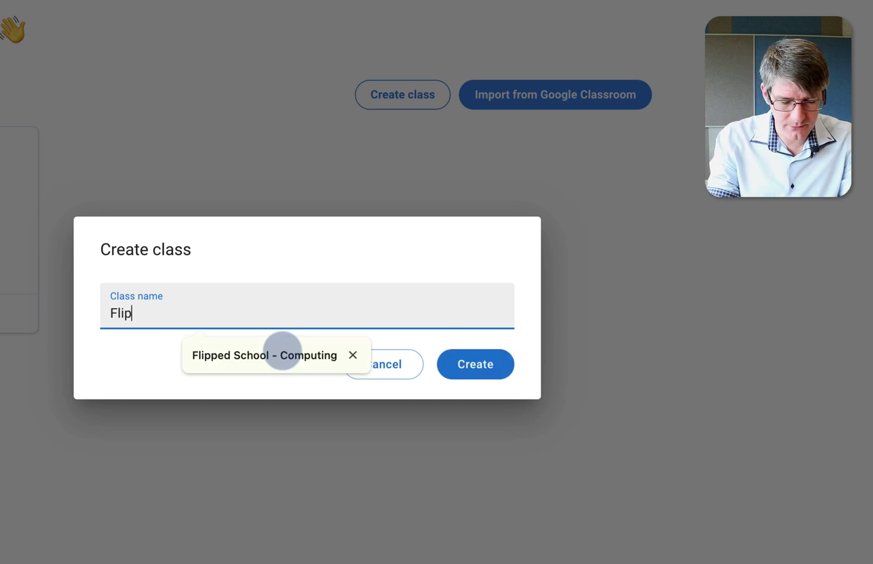
pyautogui.write('ped School - ')
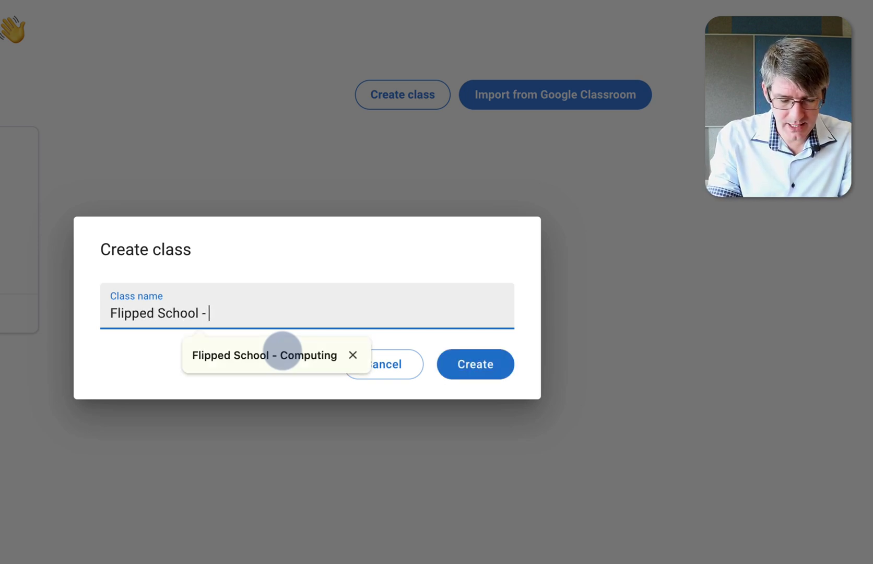
pyautogui.write('Maths')
pyautogui.click(476, 364)
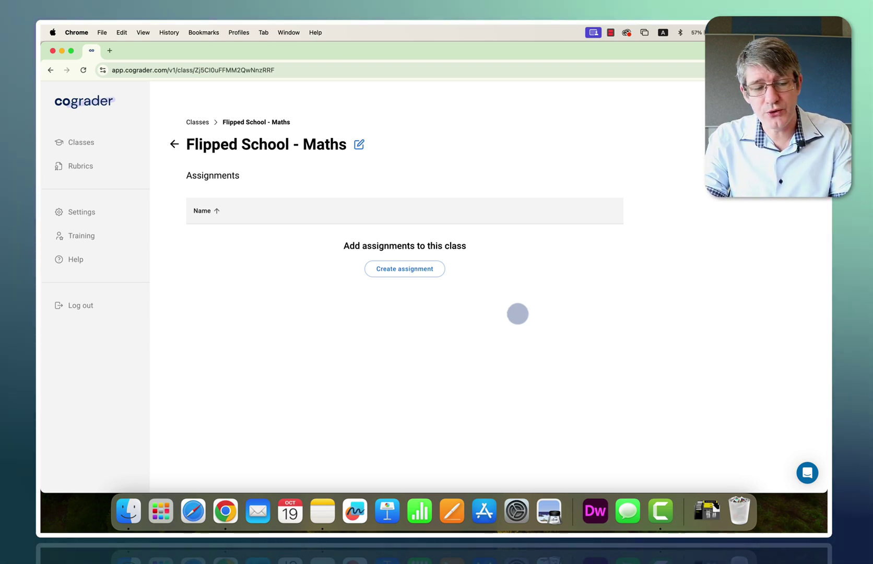
# Step: Create an assignment named "Who was Ada Lovelace?" in the Flipped School - Computing class
pyautogui.click(189, 125)
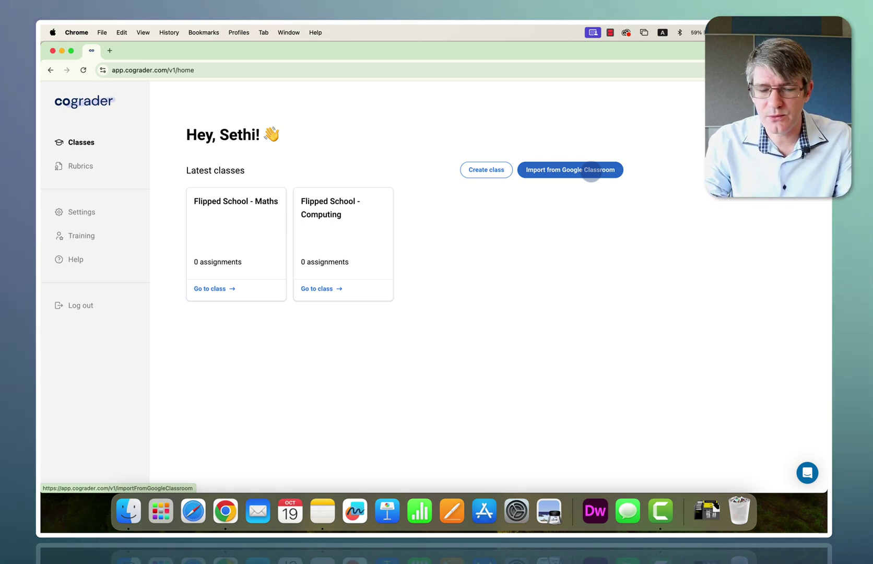
pyautogui.click(356, 241)
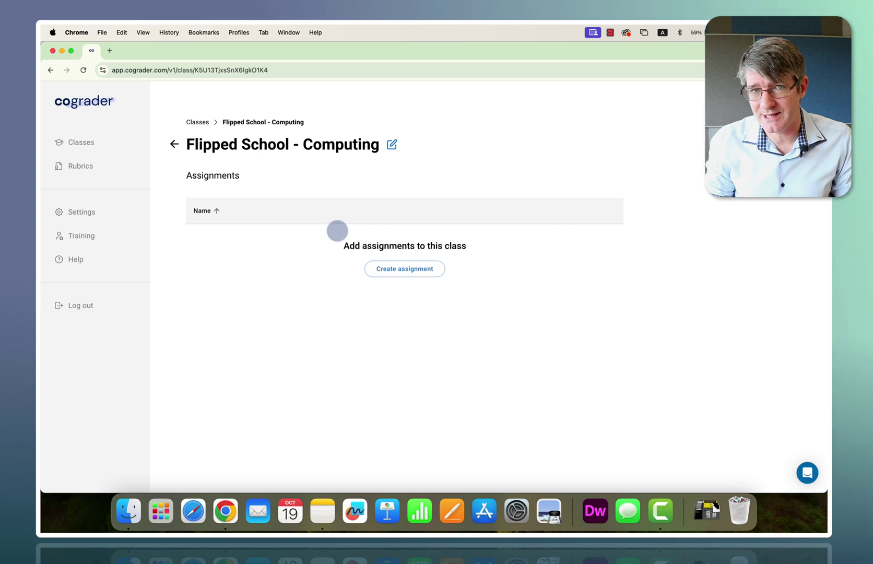
pyautogui.click(410, 269)
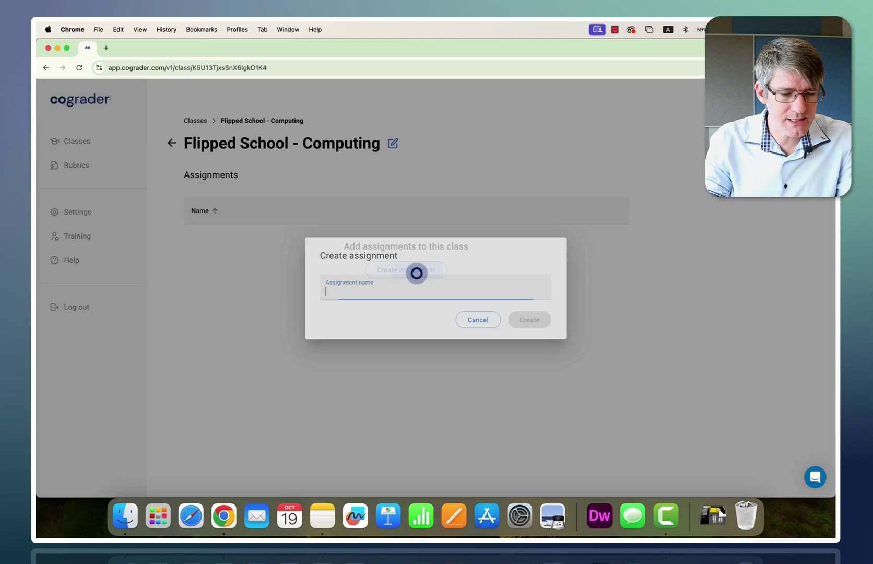
pyautogui.write('Who was Ada Lovel')
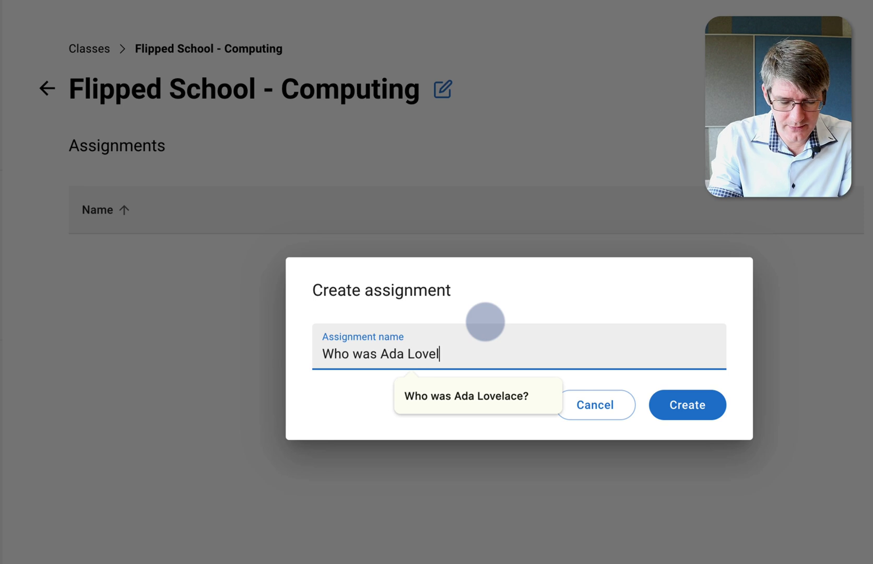
pyautogui.write('ace?')
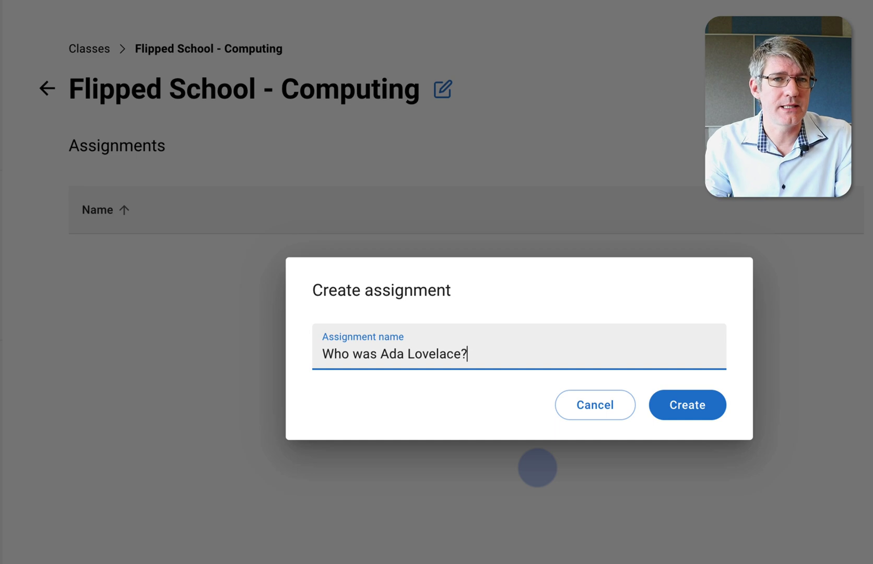
pyautogui.click(696, 413)
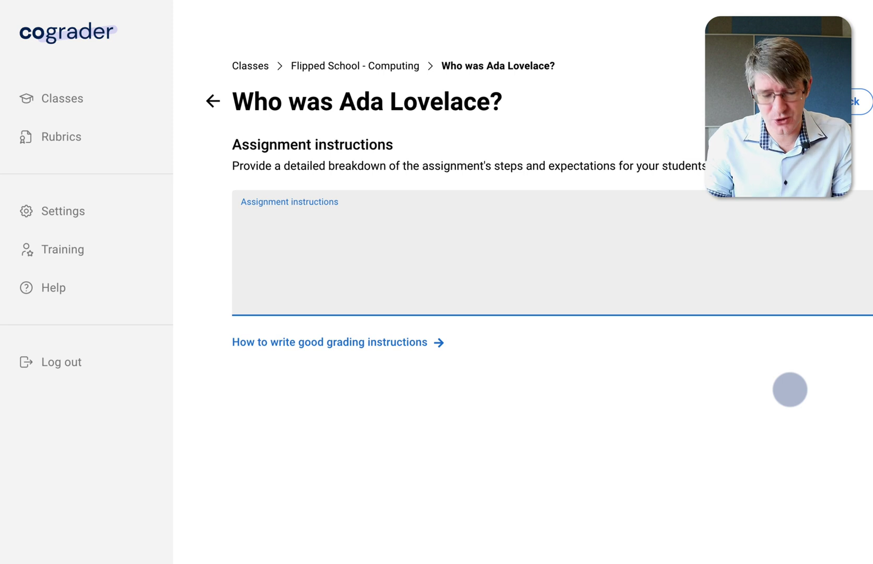
# Step: Paste the prepared Ada Lovelace essay brief as the assignment instructions and read through its questions
pyautogui.hotkey('ctrl', 'v')
pyautogui.scroll(5, 538, 287)
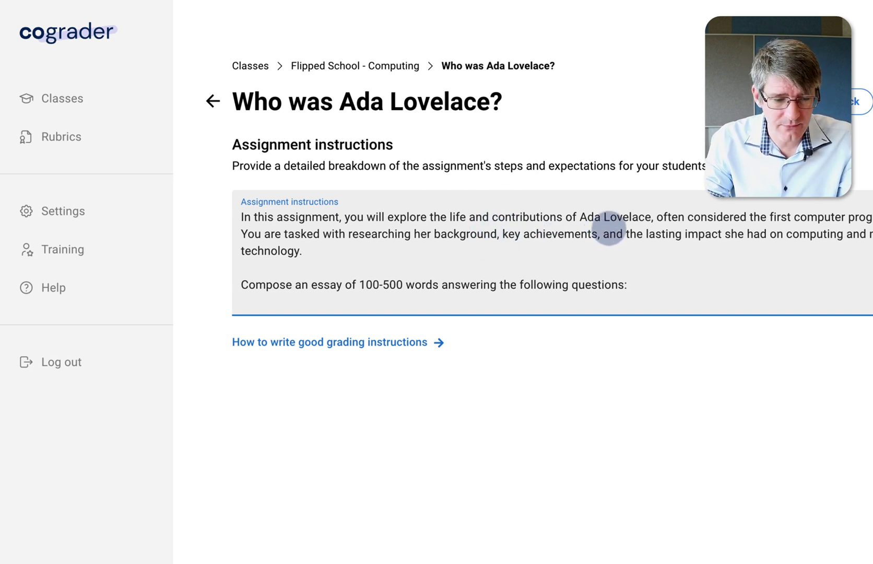
pyautogui.scroll(-1, 599, 247)
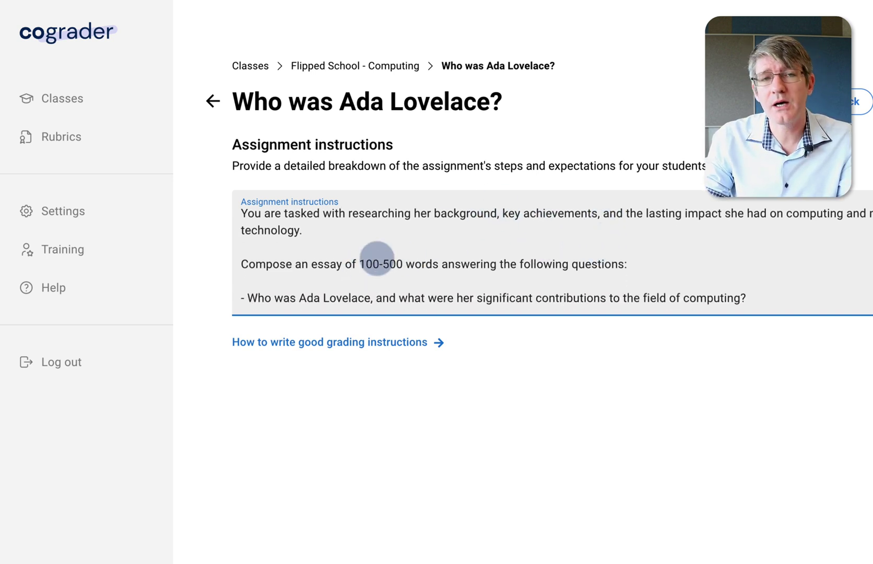
pyautogui.scroll(-2, 421, 253)
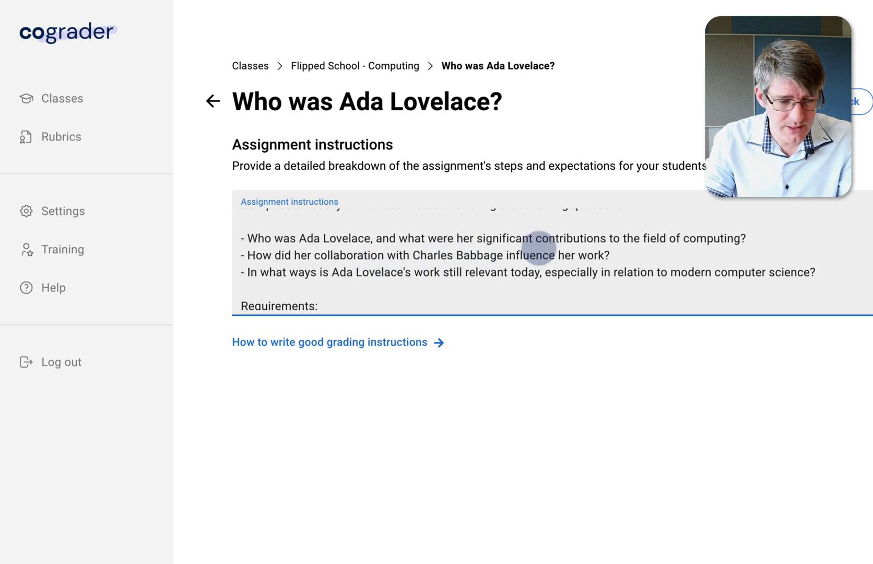
pyautogui.scroll(-1, 539, 247)
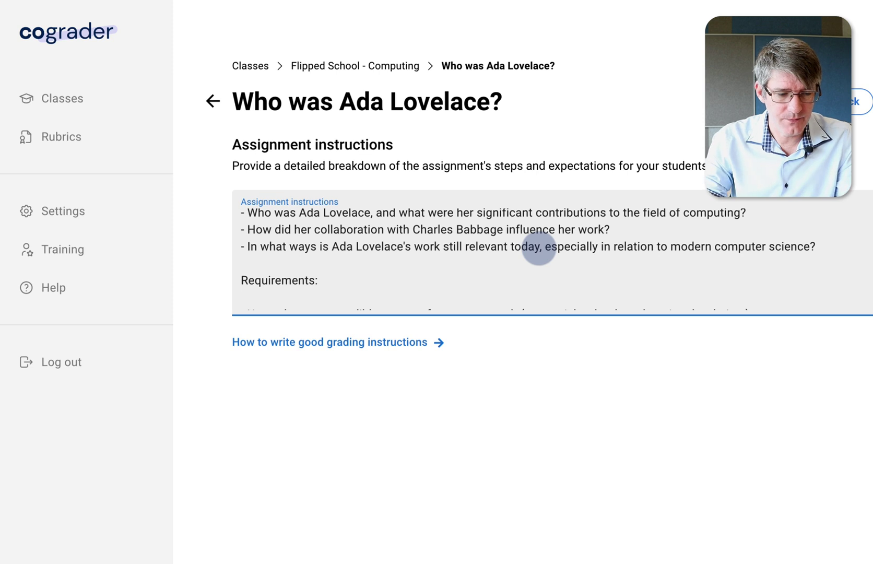
pyautogui.scroll(-2, 539, 248)
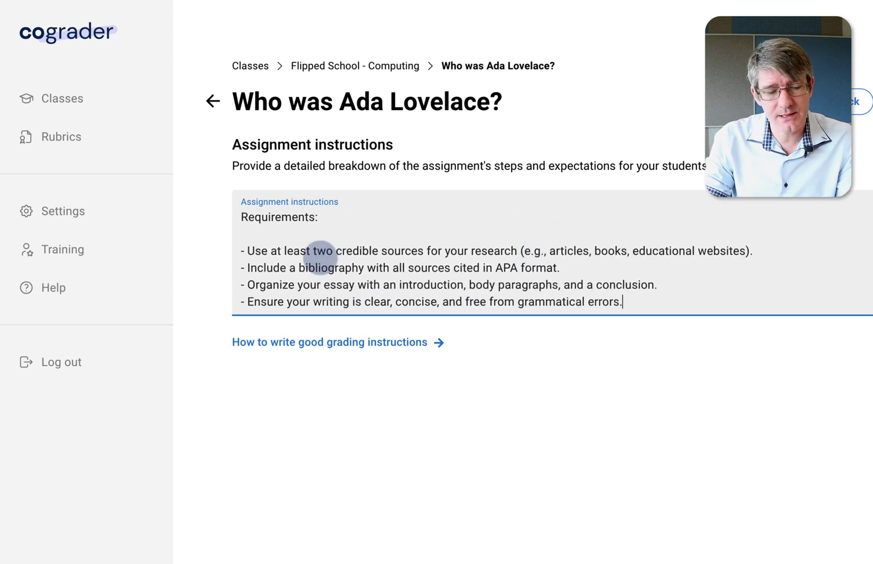
# Step: Check the requirements on sources, APA bibliography, essay structure and grammar, and continue to the rubric stage
pyautogui.tripleClick(294, 250)
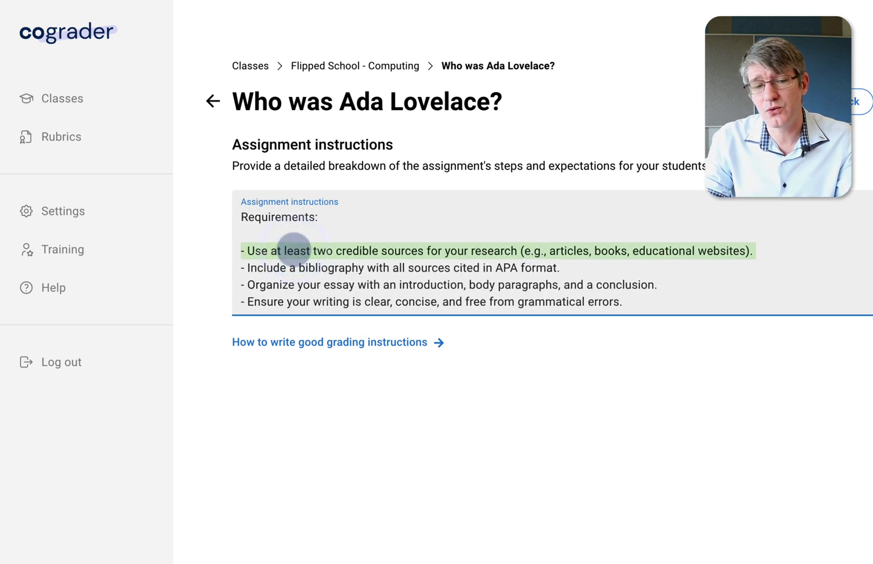
pyautogui.tripleClick(321, 267)
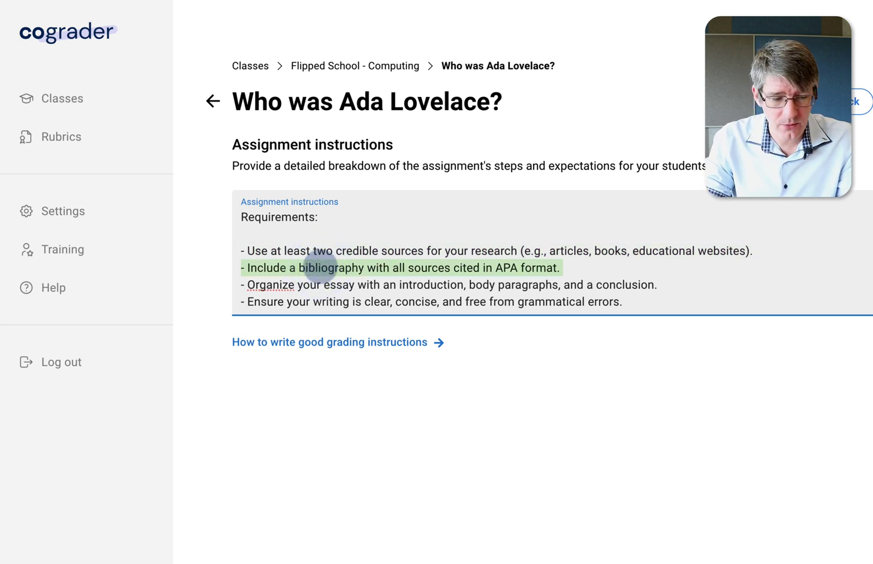
pyautogui.doubleClick(334, 285)
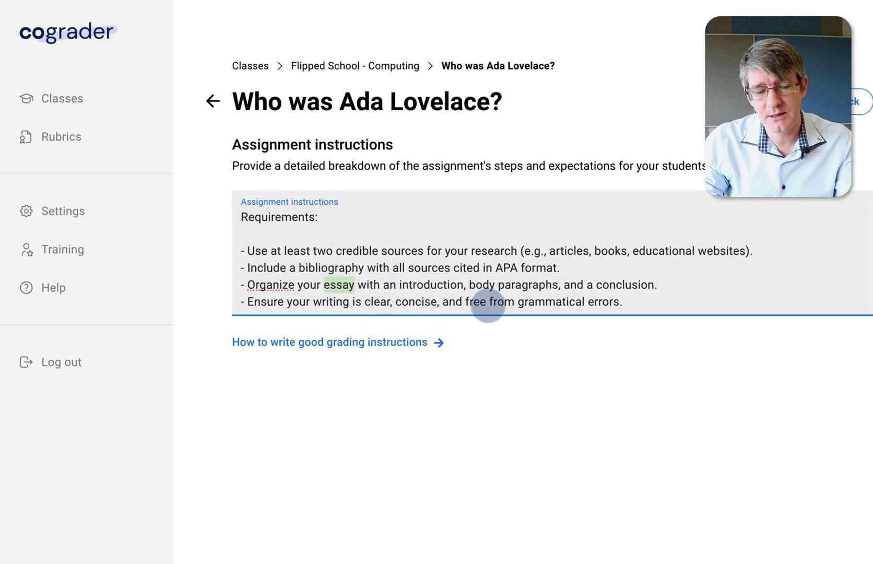
pyautogui.click(497, 301)
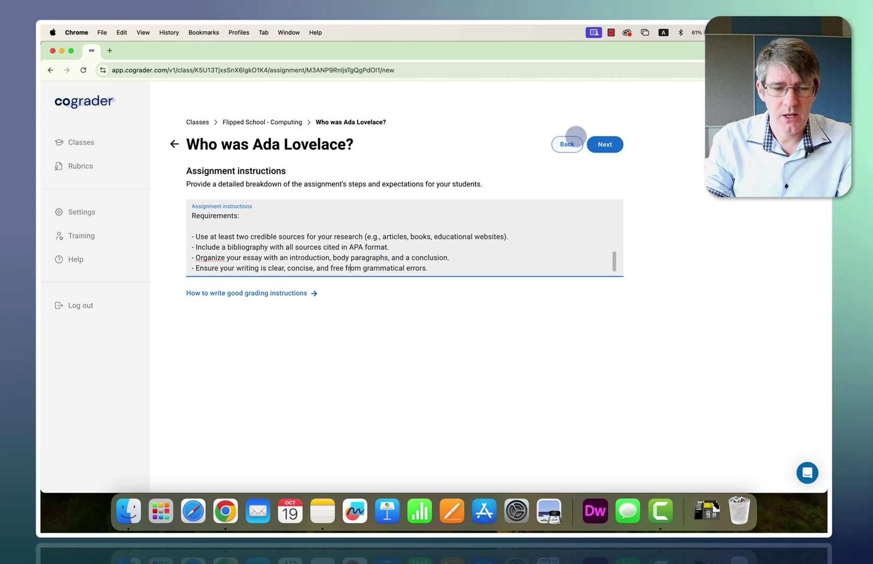
pyautogui.click(605, 144)
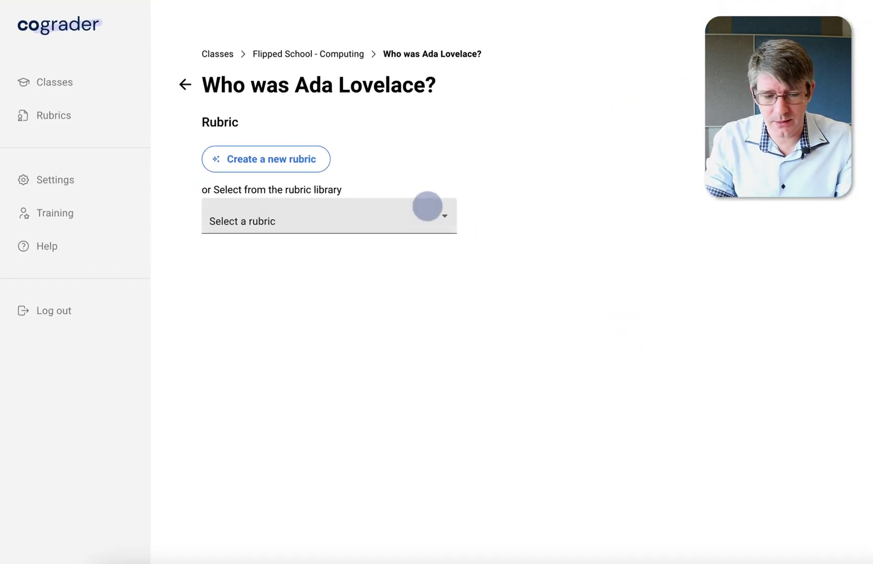
# Step: Look through the rubric library's templates from English Language Arts to Higher Ed without choosing one
pyautogui.click(434, 211)
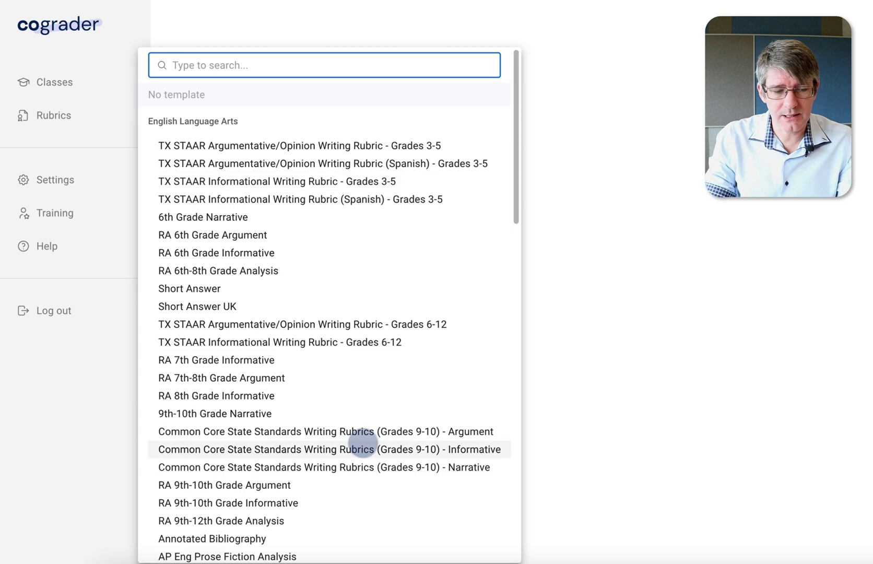
pyautogui.scroll(-15, 363, 443)
pyautogui.scroll(-2, 363, 443)
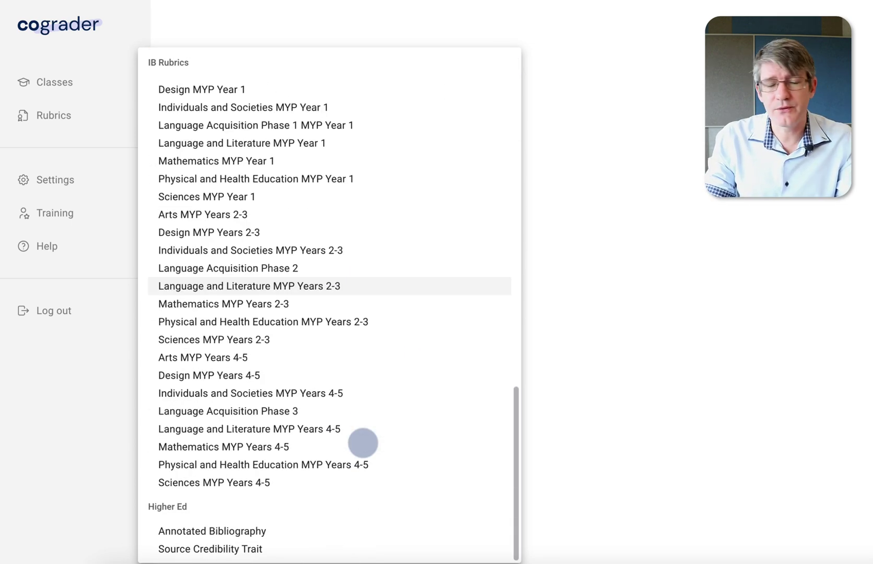
pyautogui.click(628, 316)
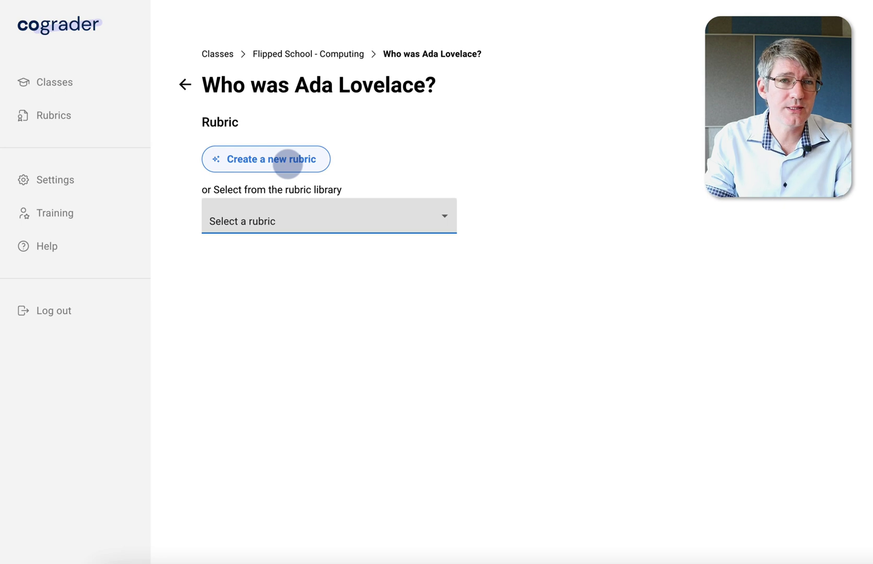
# Step: Start a new rubric for the assignment and name it "Historical person in Computing"
pyautogui.click(288, 164)
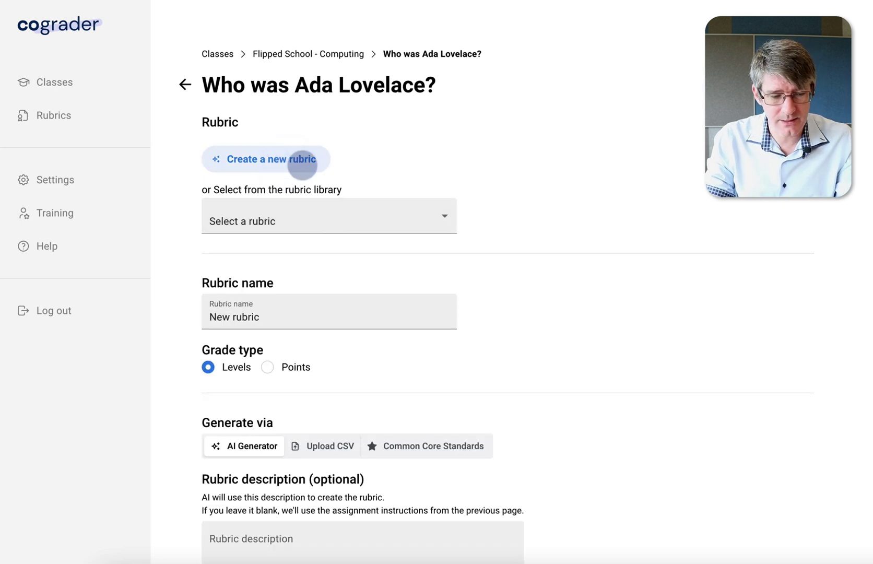
pyautogui.scroll(-1, 638, 320)
pyautogui.scroll(-5, 638, 321)
pyautogui.tripleClick(245, 172)
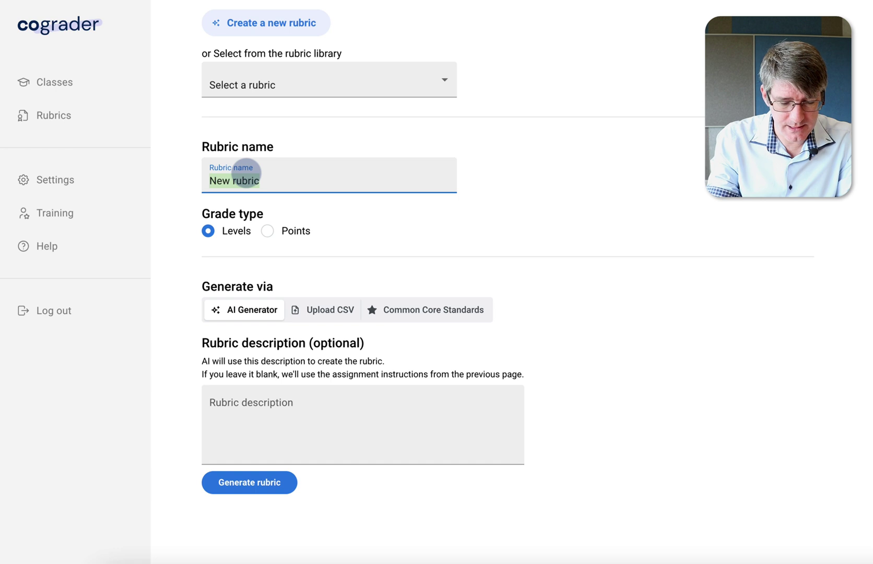
pyautogui.write('Historic')
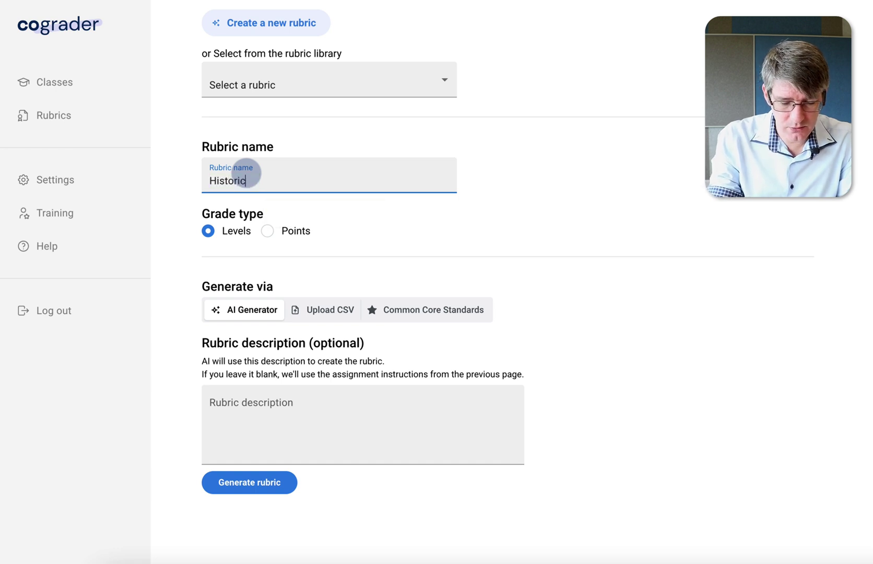
pyautogui.write('al person in ')
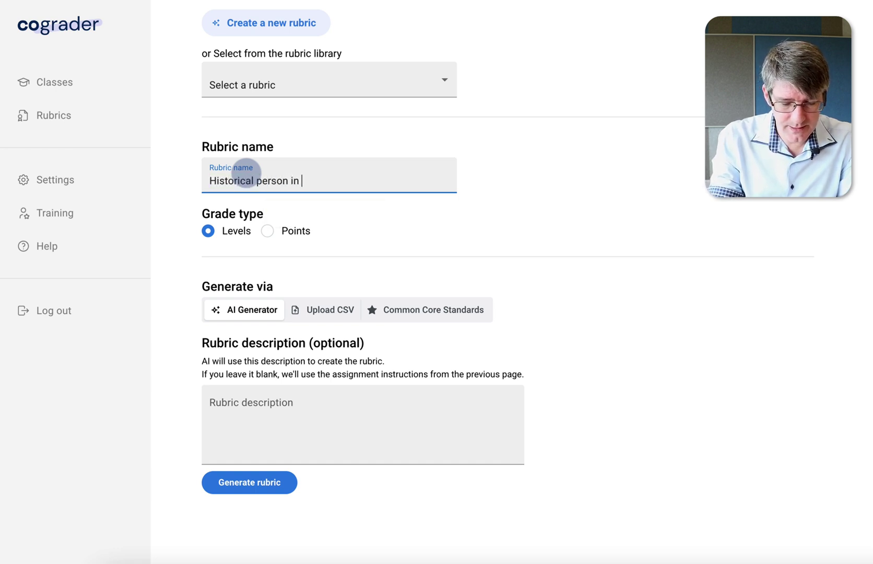
pyautogui.write('Copmputing')
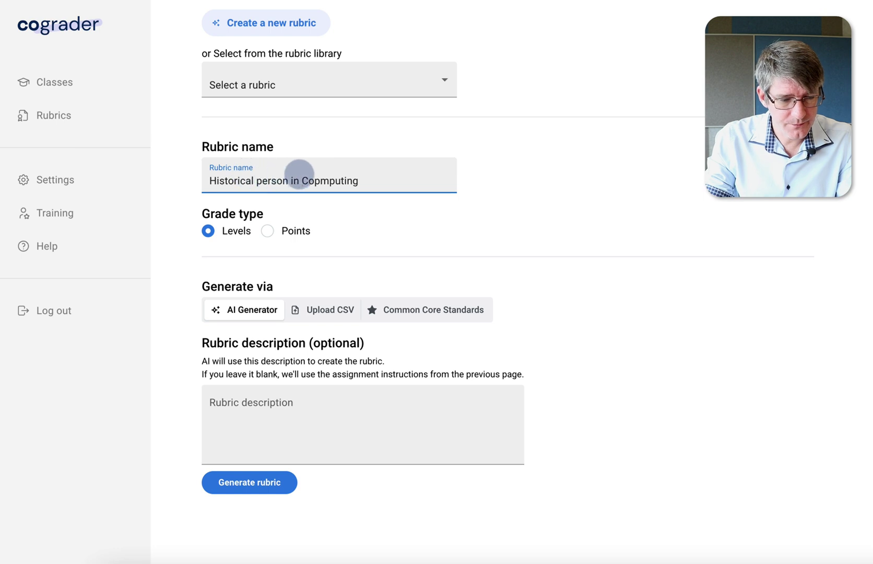
pyautogui.click(319, 181)
pyautogui.press('BackSpace')
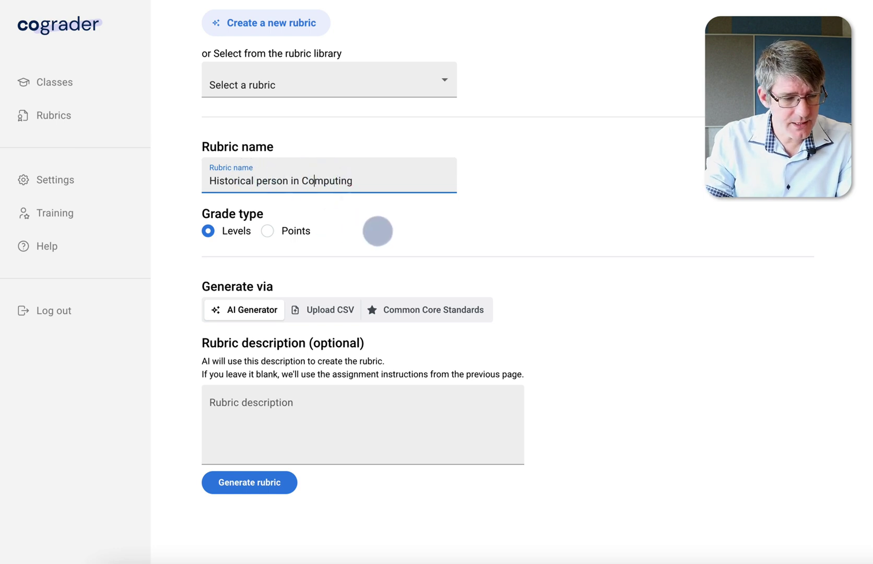
pyautogui.click(413, 236)
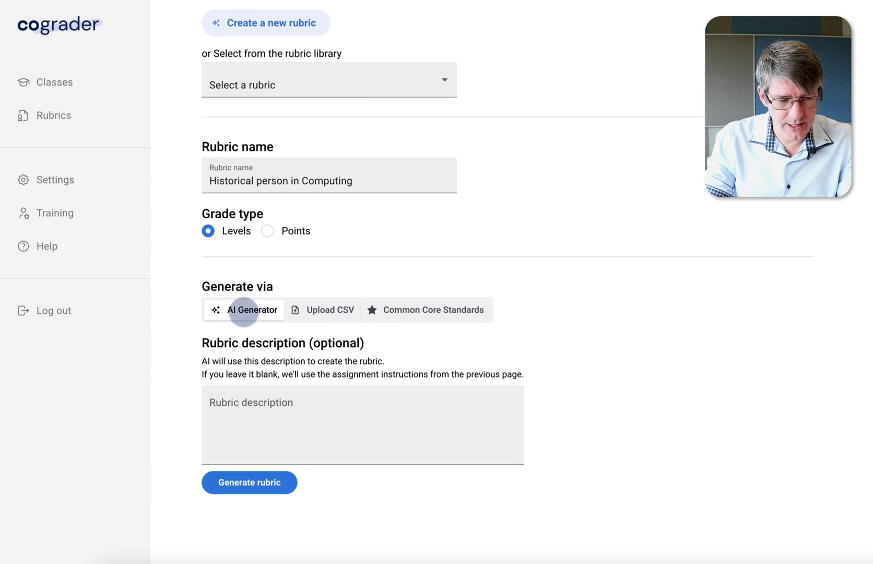
# Step: Generate the rubric criteria with the AI Generator, leaving the rubric description blank
pyautogui.click(240, 311)
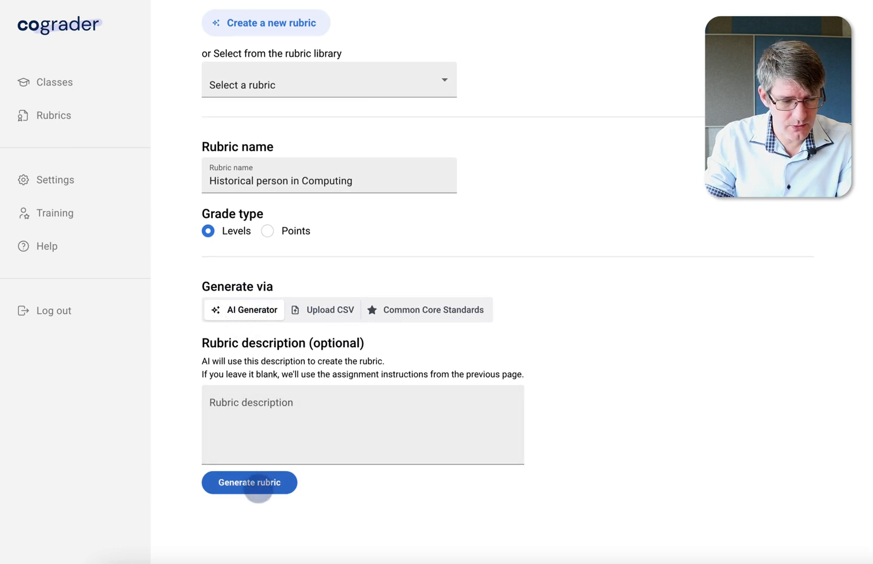
pyautogui.click(253, 483)
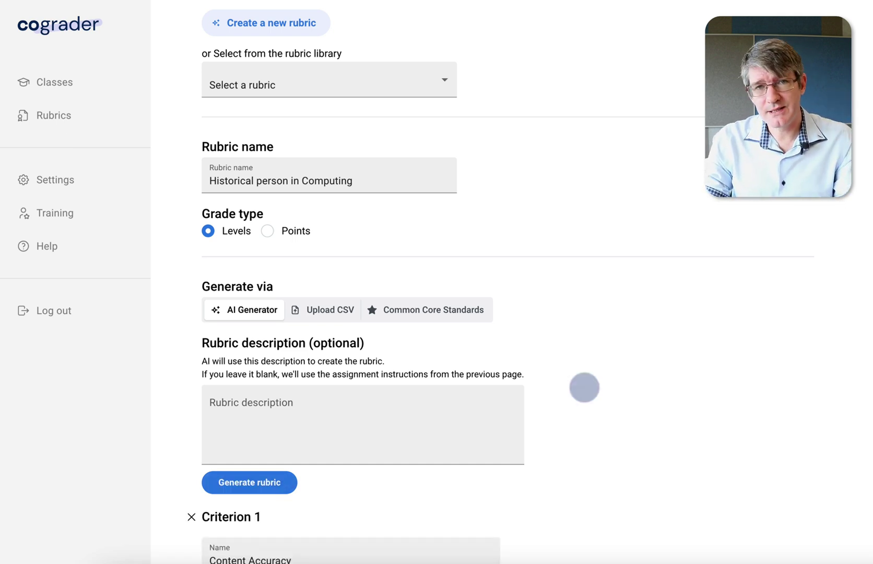
pyautogui.scroll(-7, 584, 388)
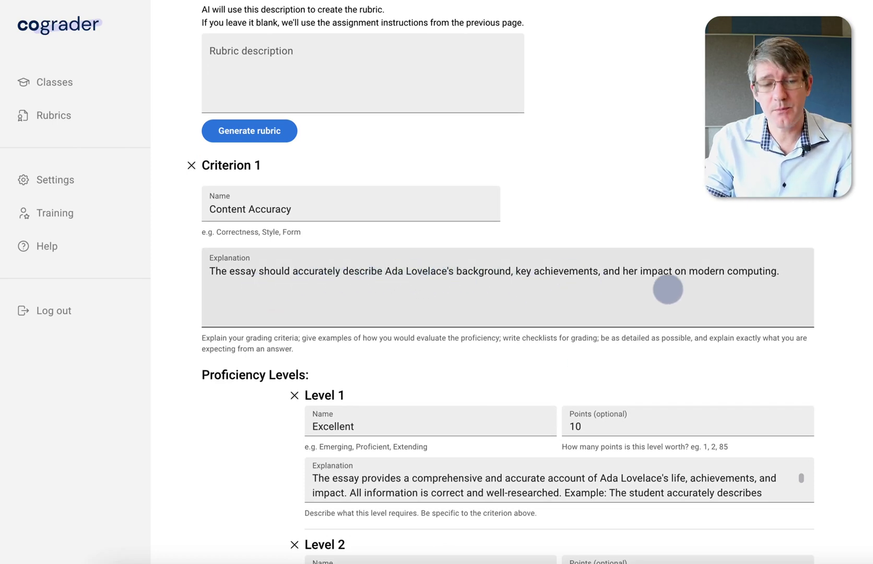
# Step: Review the generated Content Accuracy and Use of Sources criteria, including the explanation and points of each proficiency level
pyautogui.scroll(-2, 668, 289)
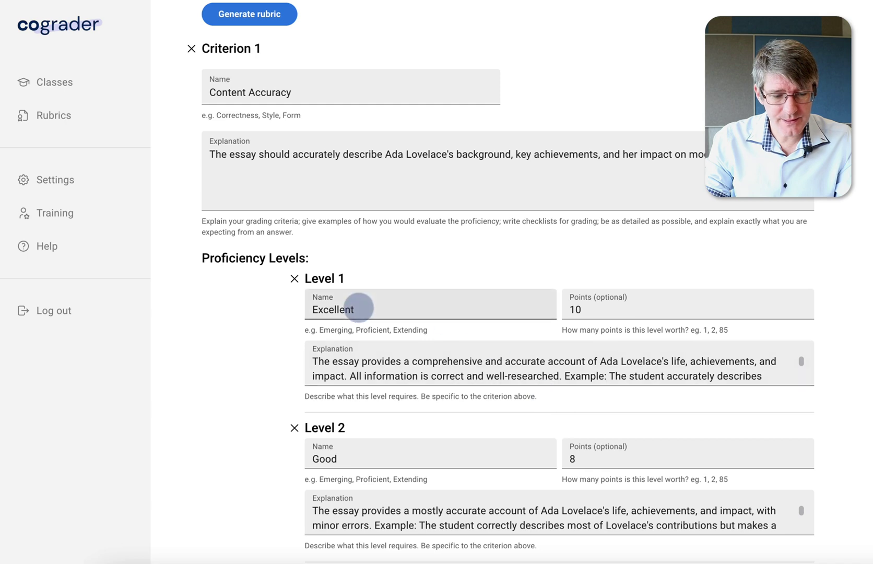
pyautogui.scroll(-2, 506, 390)
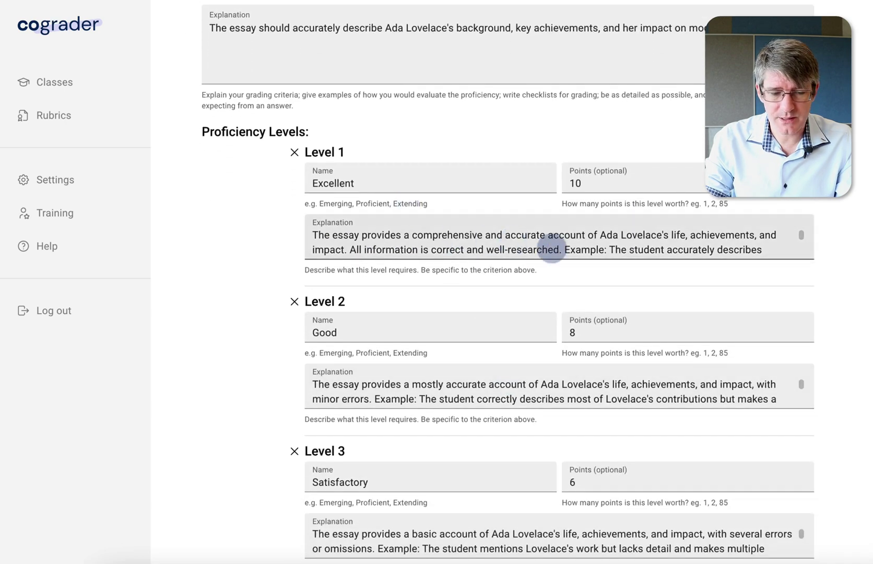
pyautogui.scroll(-2, 630, 252)
pyautogui.scroll(-3, 444, 354)
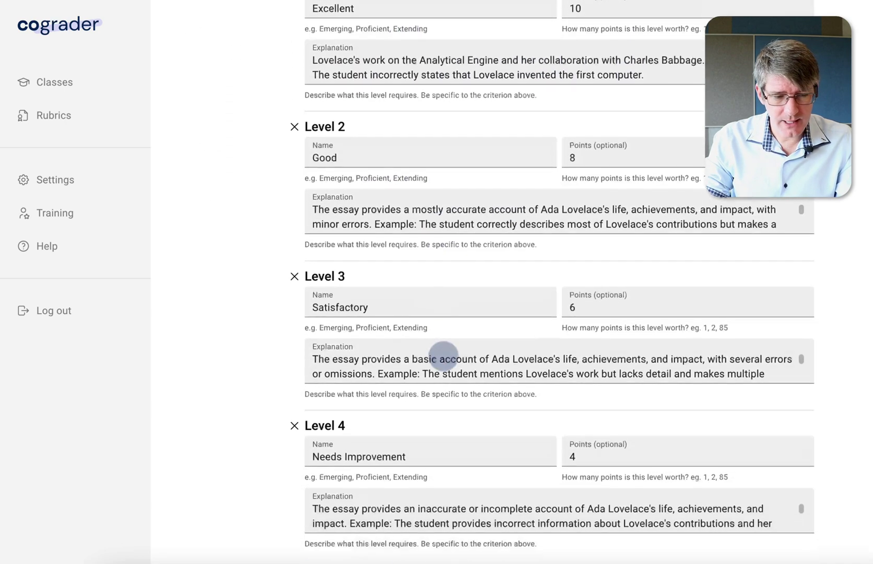
pyautogui.scroll(-2, 469, 363)
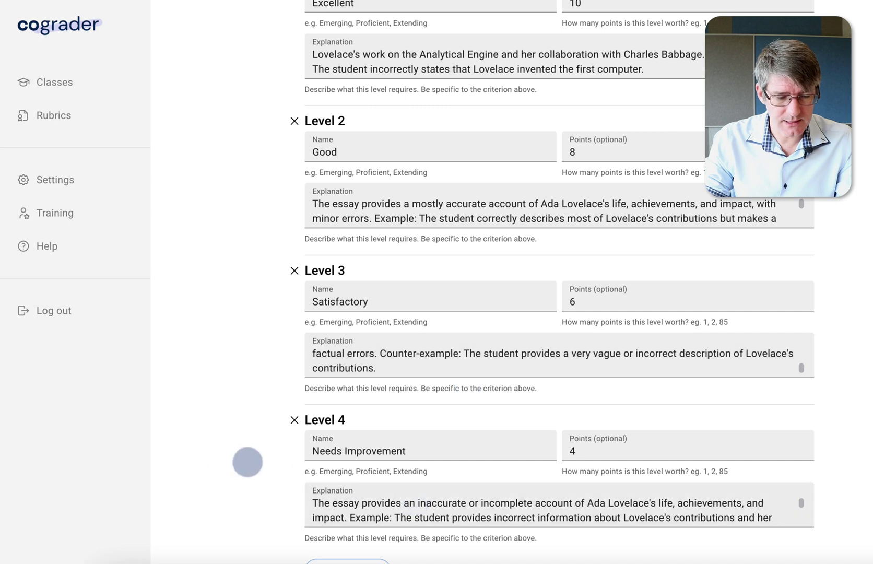
pyautogui.scroll(-8, 235, 454)
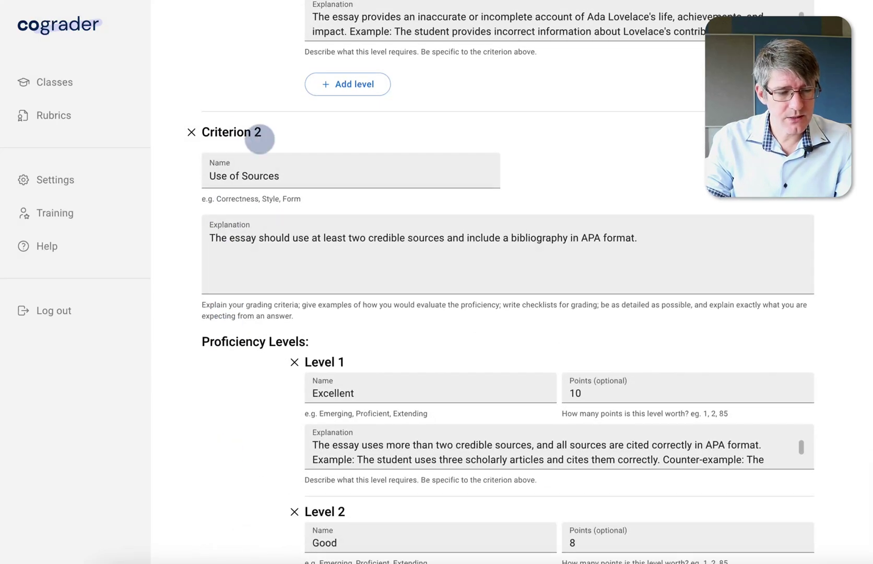
pyautogui.scroll(-3, 275, 250)
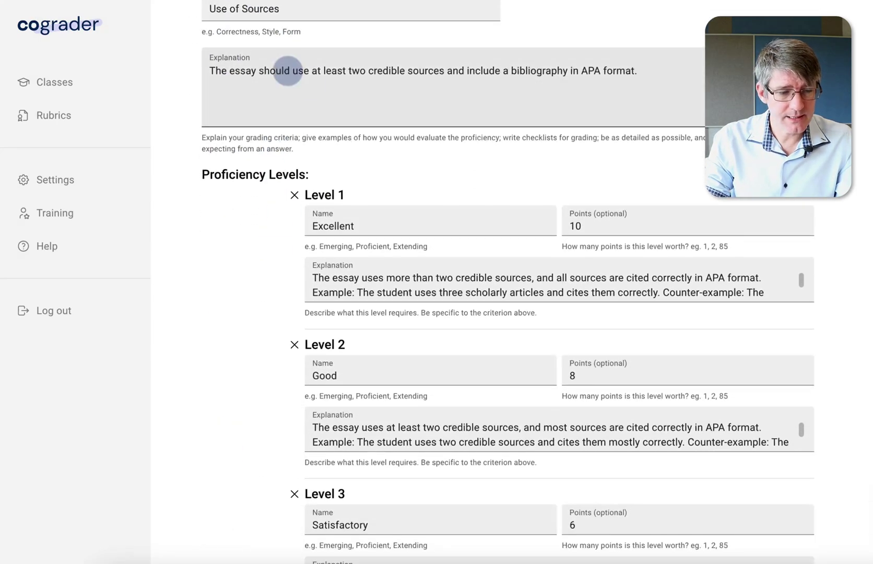
pyautogui.scroll(-2, 306, 268)
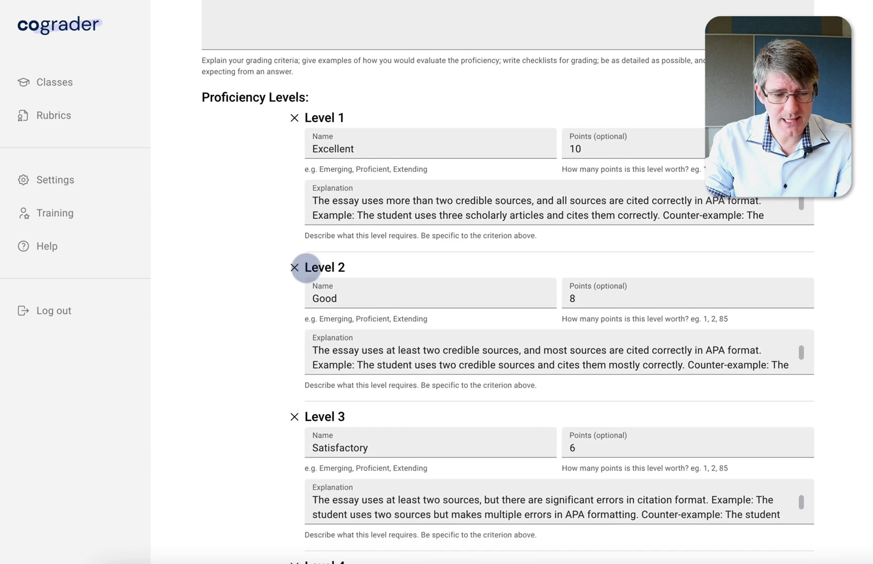
pyautogui.scroll(-2, 506, 219)
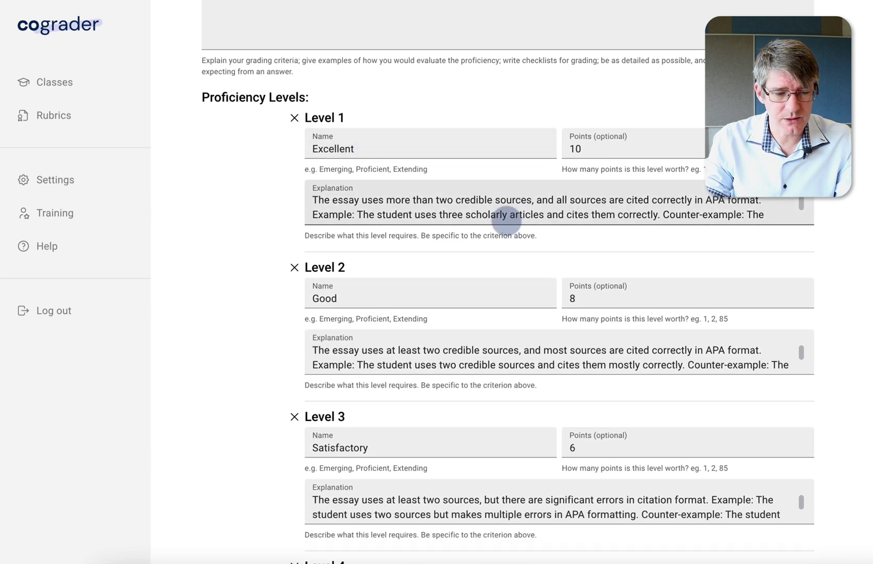
pyautogui.scroll(-3, 279, 340)
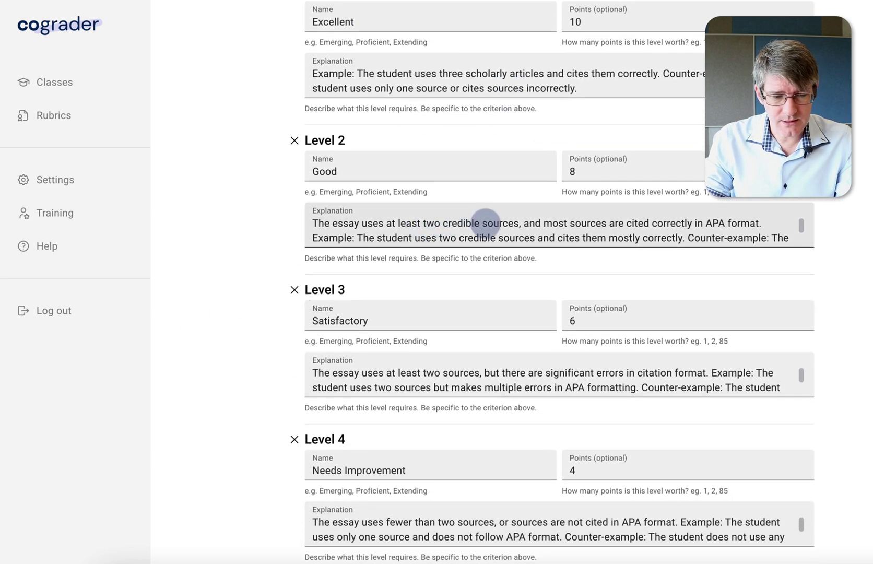
pyautogui.scroll(-1, 471, 227)
pyautogui.scroll(-2, 262, 345)
# Step: Review the generated Organization and Writing Quality criteria with their proficiency levels, and continue to the feedback options
pyautogui.scroll(-10, 263, 346)
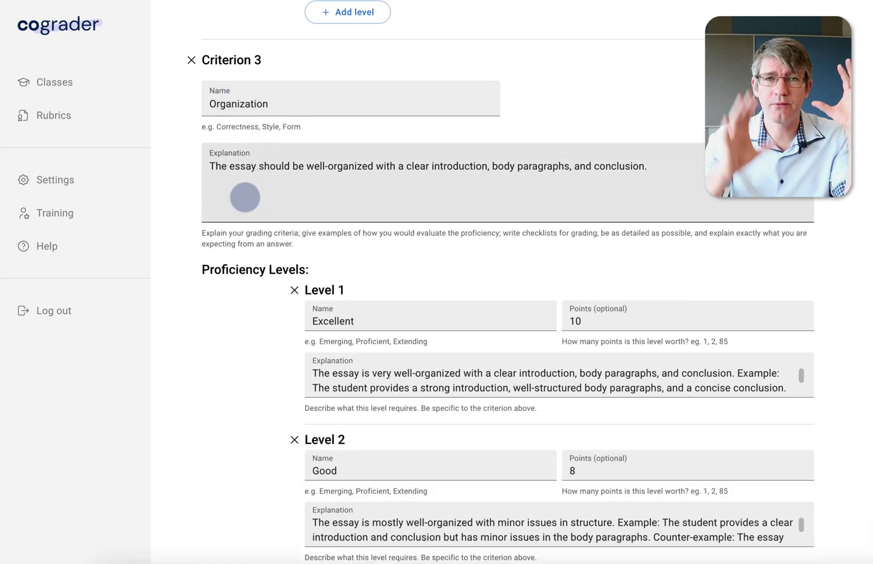
pyautogui.scroll(-4, 220, 366)
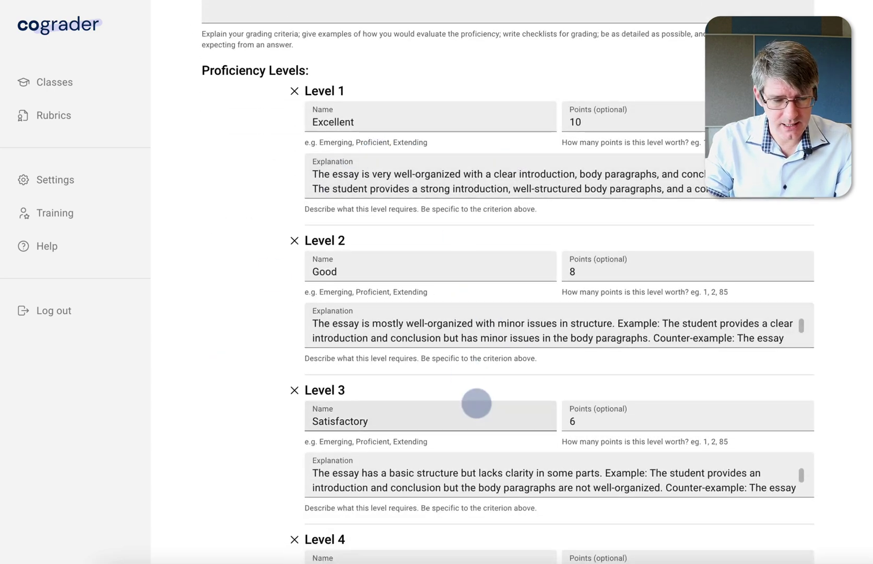
pyautogui.scroll(-6, 155, 345)
pyautogui.scroll(-9, 224, 261)
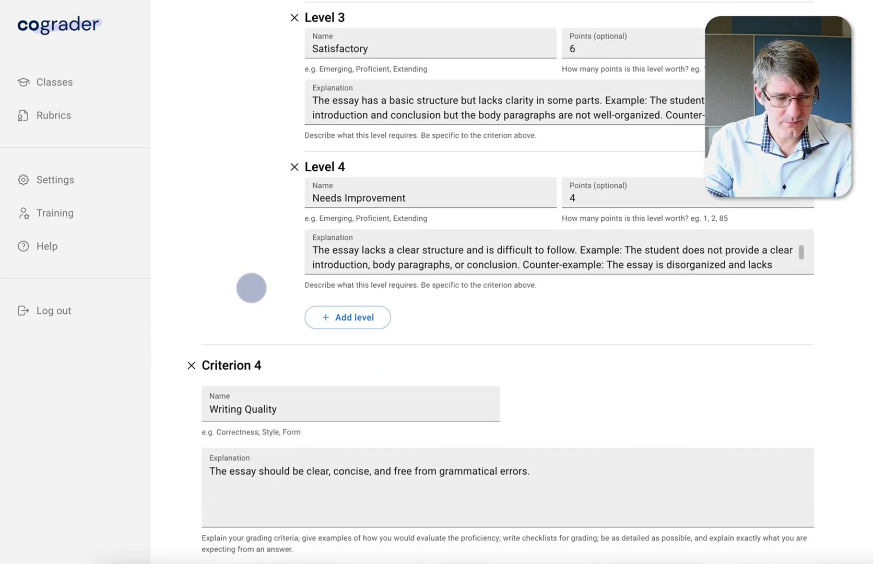
pyautogui.scroll(1, 252, 287)
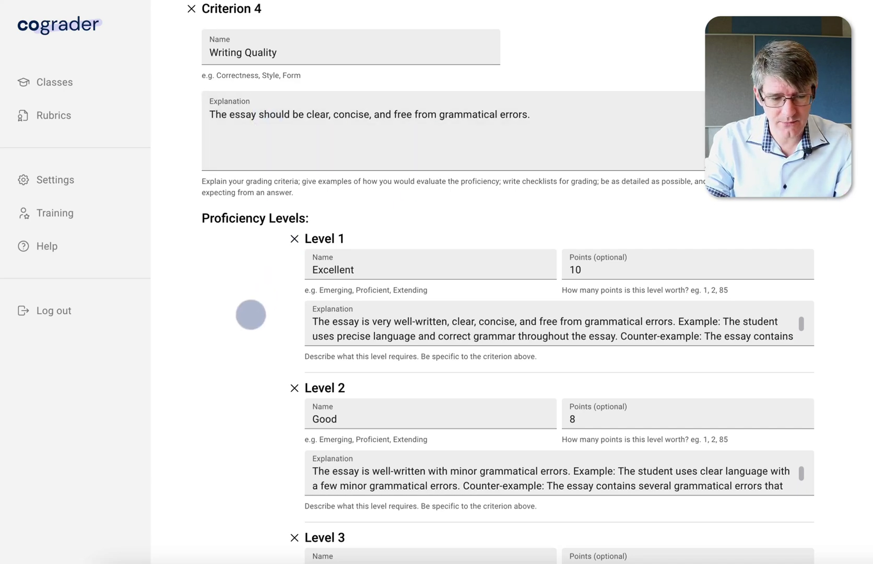
pyautogui.scroll(-2, 238, 329)
pyautogui.scroll(-5, 234, 337)
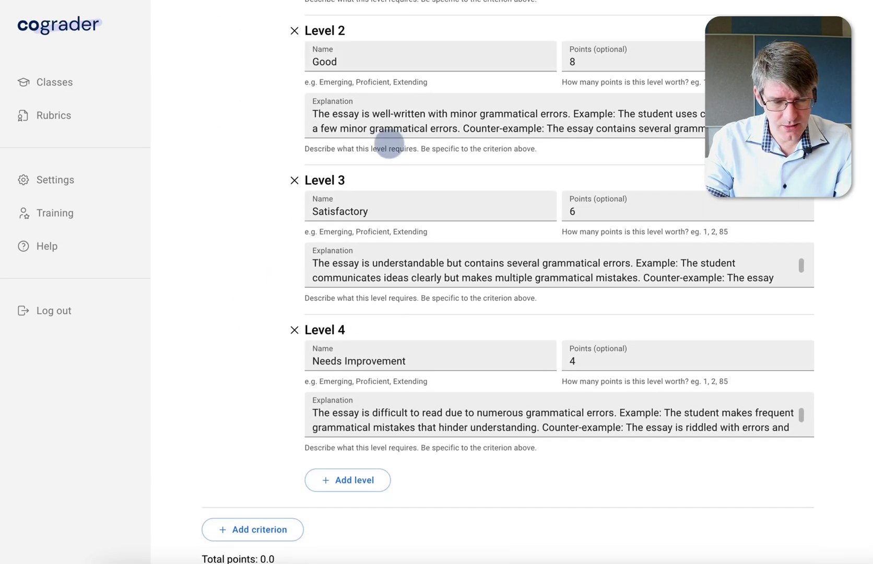
pyautogui.scroll(-1, 203, 357)
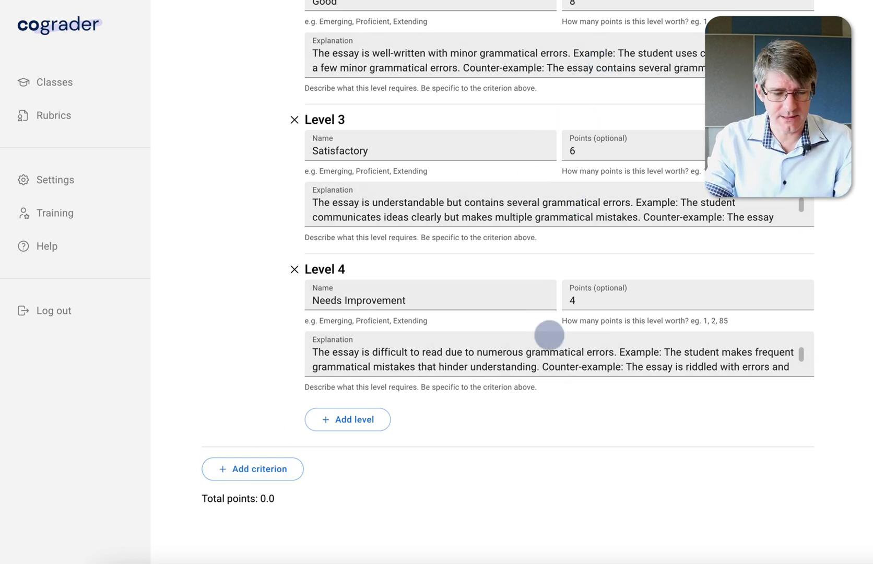
pyautogui.scroll(20, 548, 360)
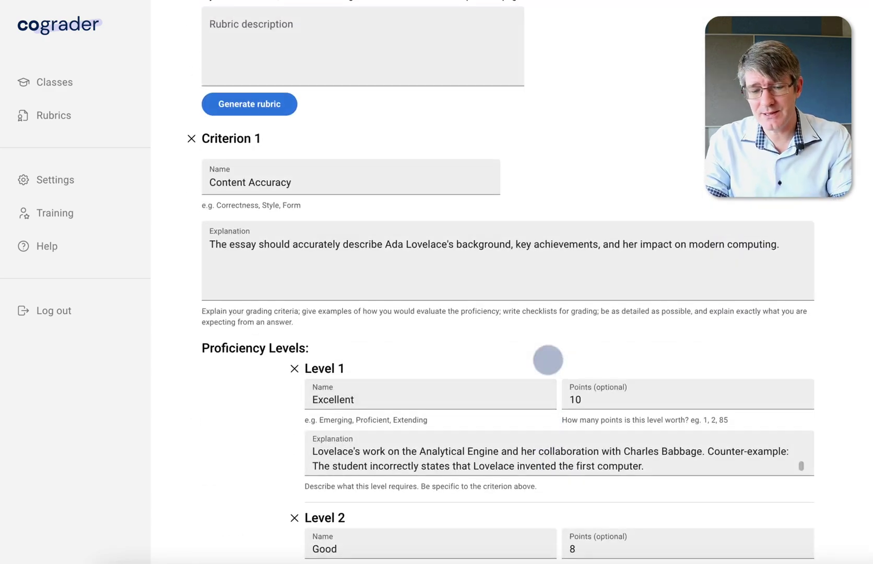
pyautogui.scroll(10, 548, 360)
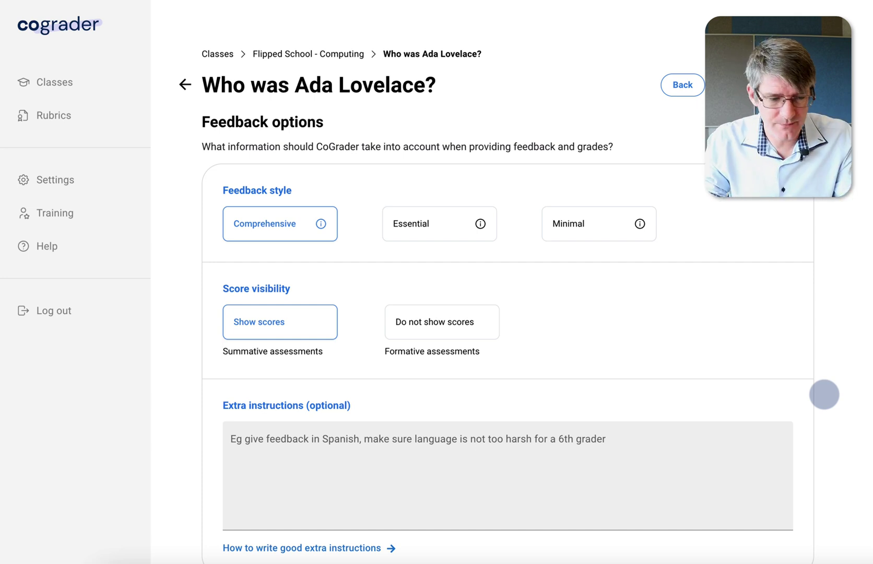
# Step: Compare the descriptions of the available feedback styles and choose Comprehensive for the assignment
pyautogui.moveTo(299, 222)
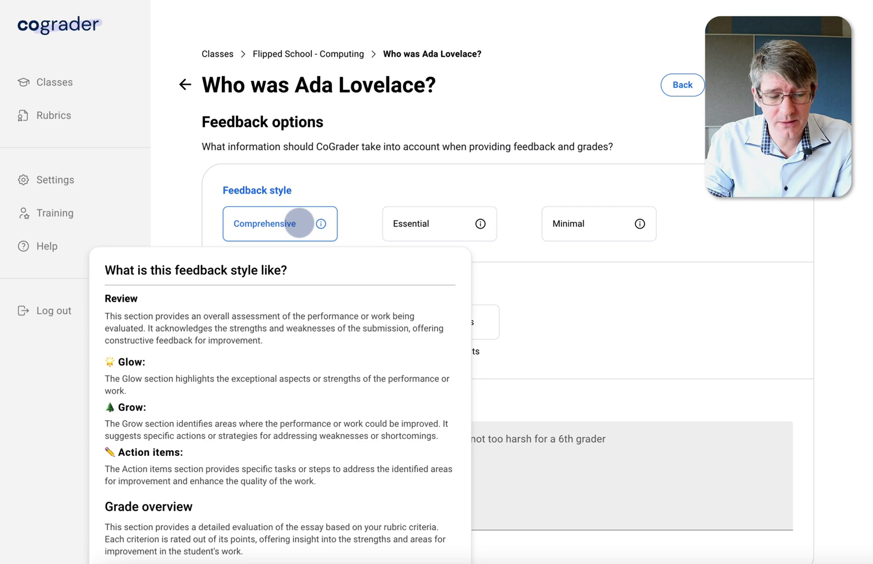
pyautogui.scroll(-2, 299, 222)
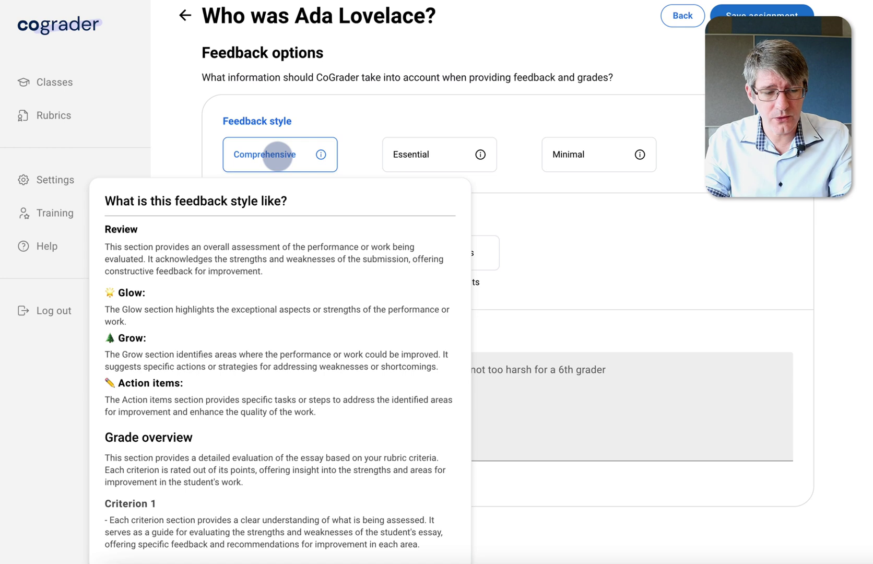
pyautogui.moveTo(431, 153)
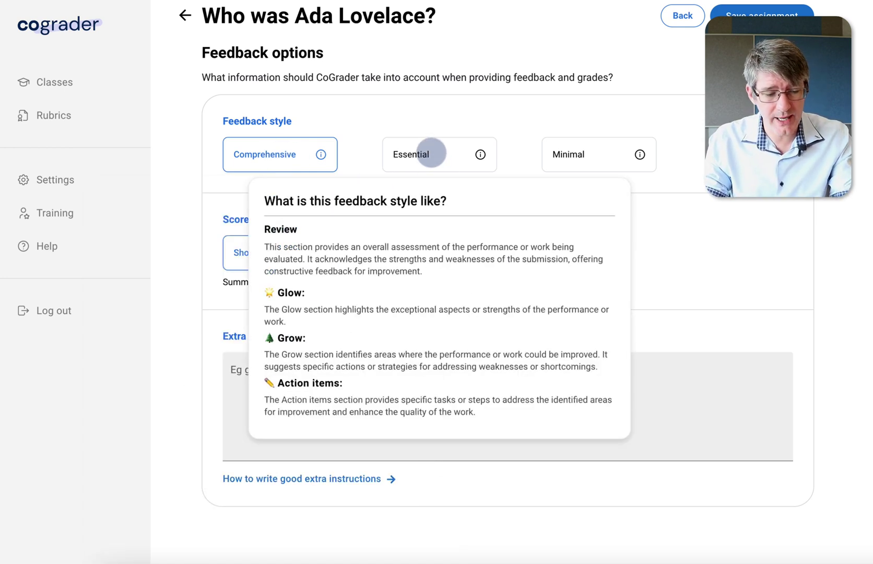
pyautogui.moveTo(569, 154)
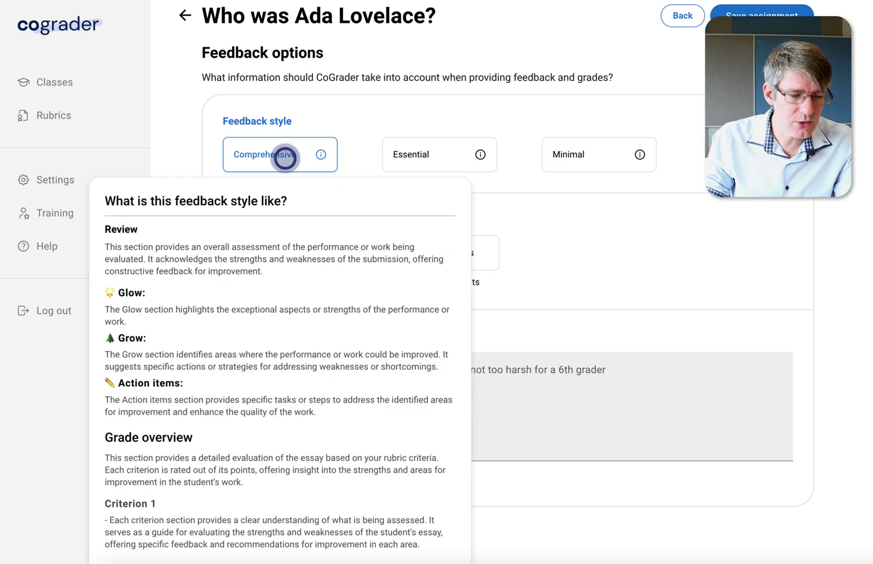
pyautogui.click(285, 158)
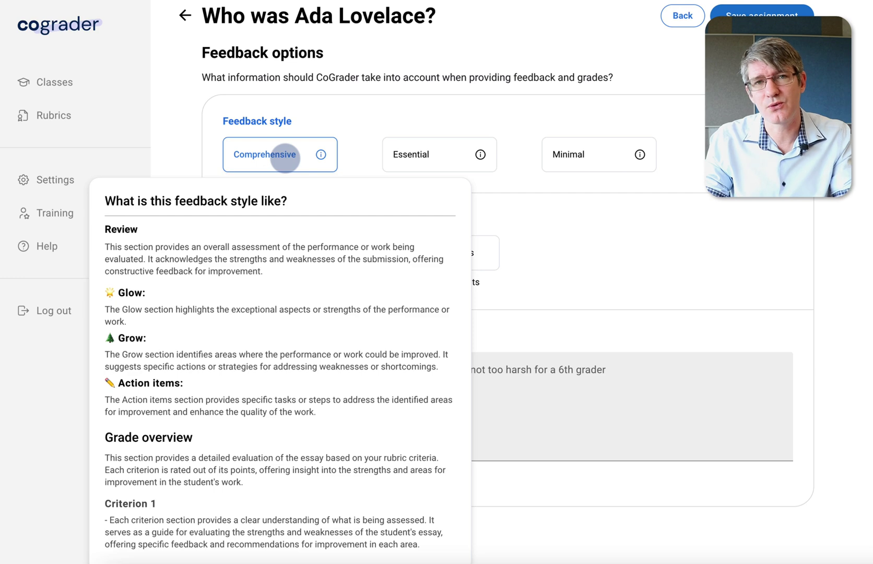
pyautogui.click(589, 222)
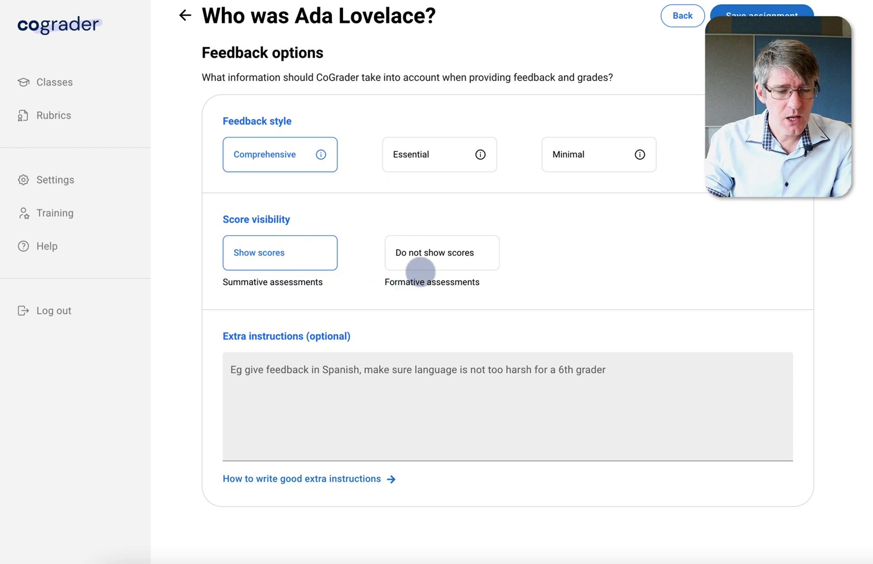
# Step: Save the assignment with score visibility set to Show scores and the extra instructions left blank
pyautogui.click(448, 248)
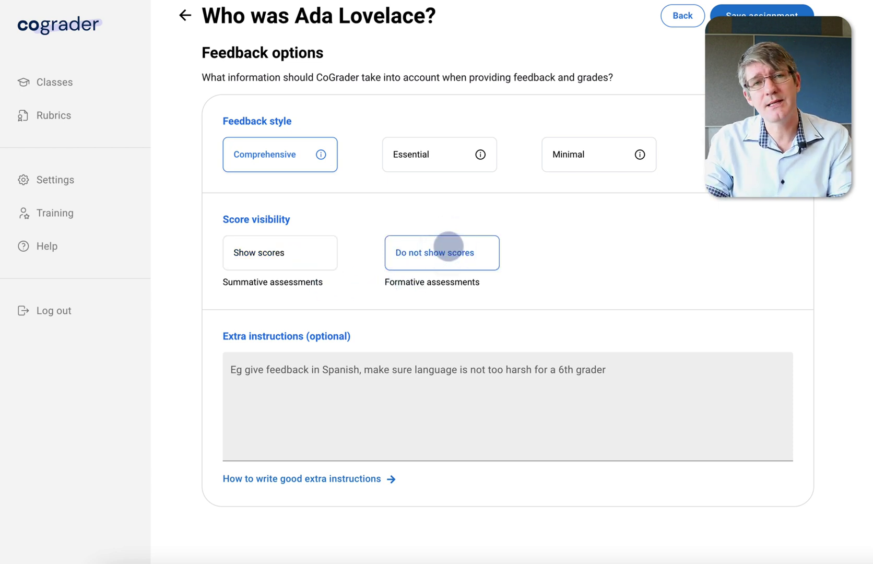
pyautogui.click(275, 249)
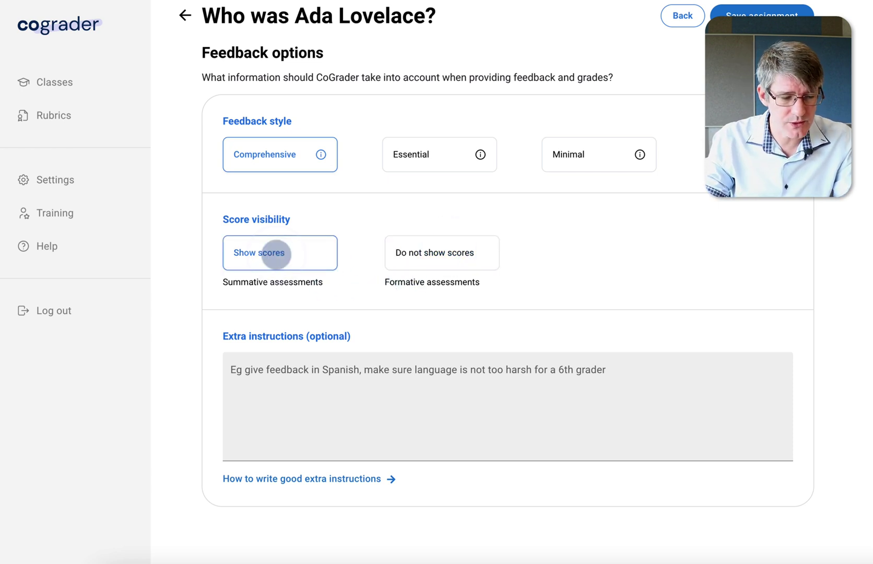
pyautogui.scroll(-1, 275, 255)
pyautogui.click(351, 385)
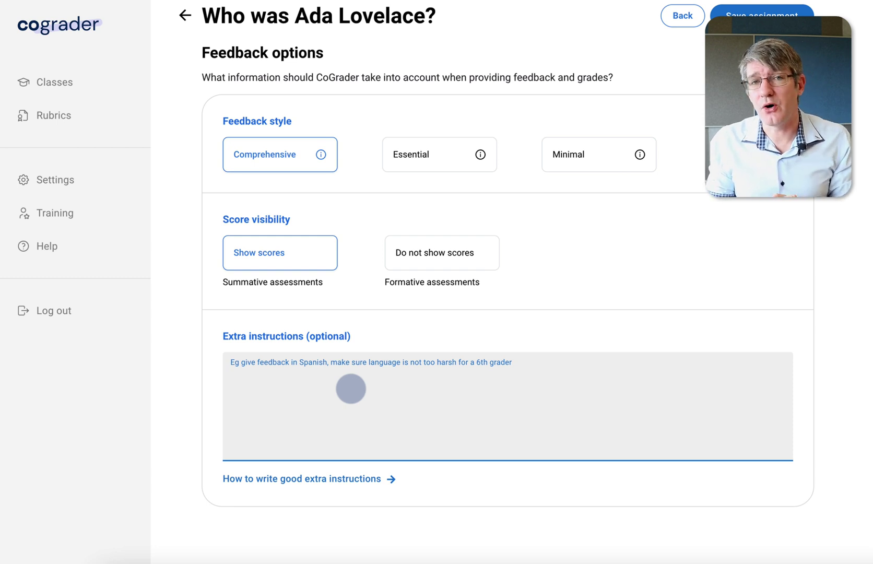
pyautogui.click(626, 323)
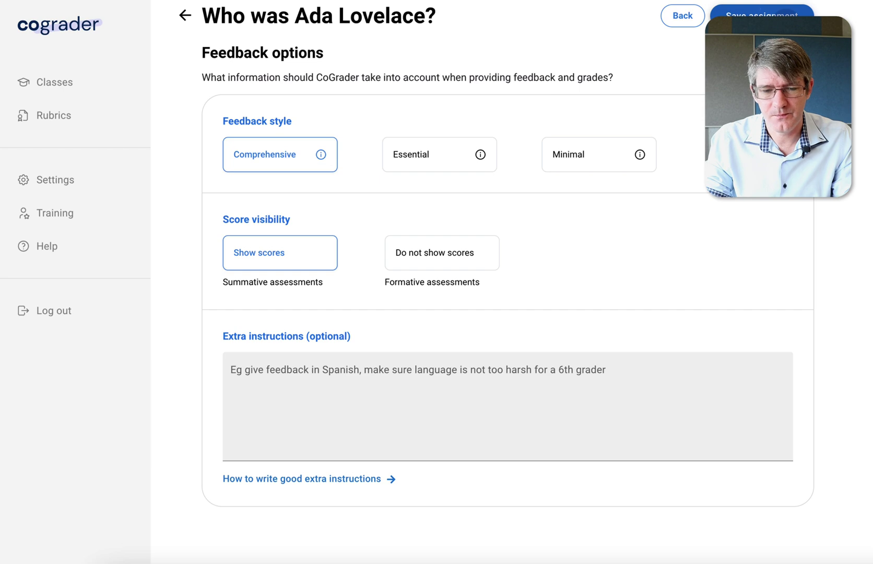
pyautogui.click(784, 14)
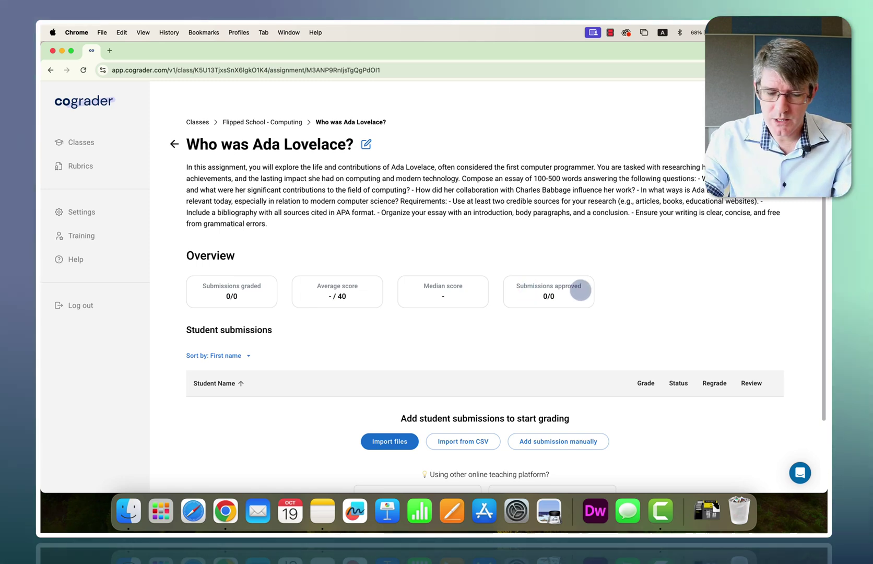
# Step: Import all the DOCX essays from the "Who was Ada" folder as student submissions and check their grading status
pyautogui.scroll(-3, 580, 290)
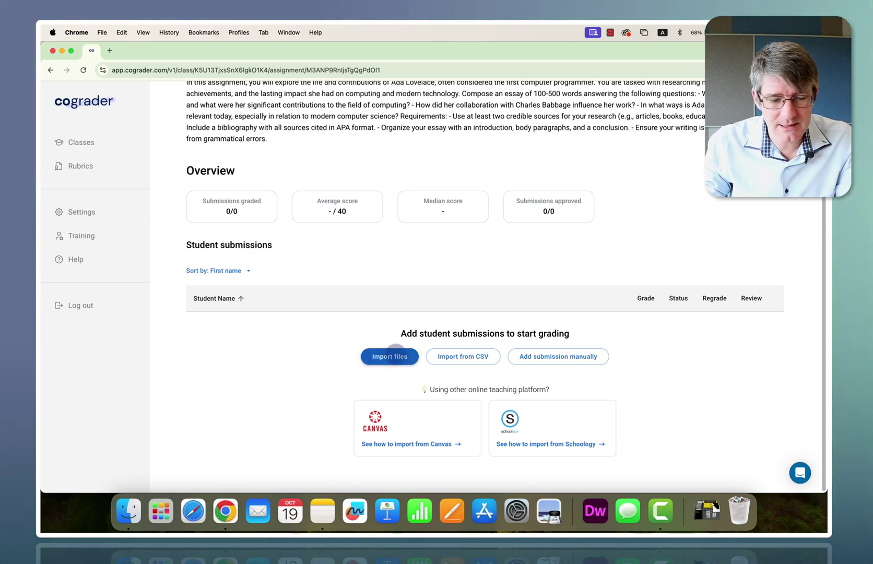
pyautogui.click(390, 357)
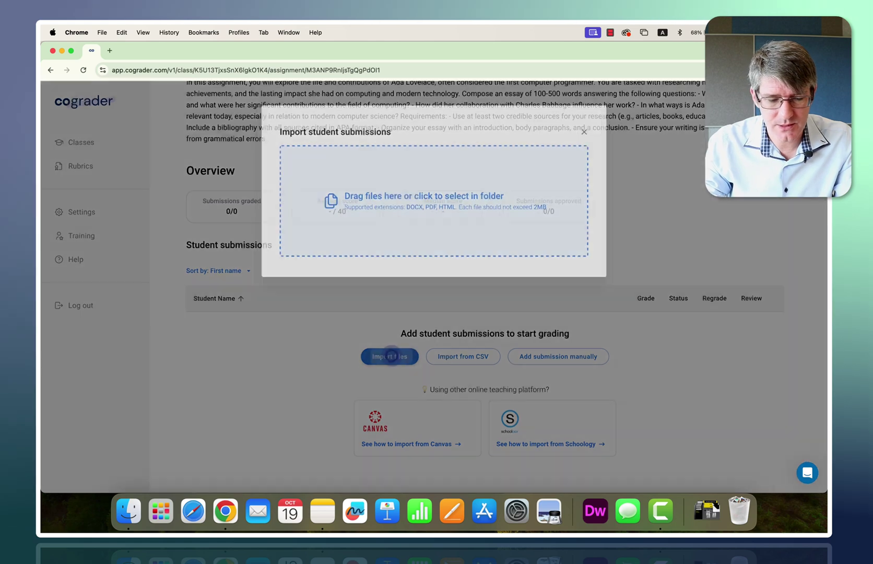
pyautogui.click(397, 244)
pyautogui.press('super+a')
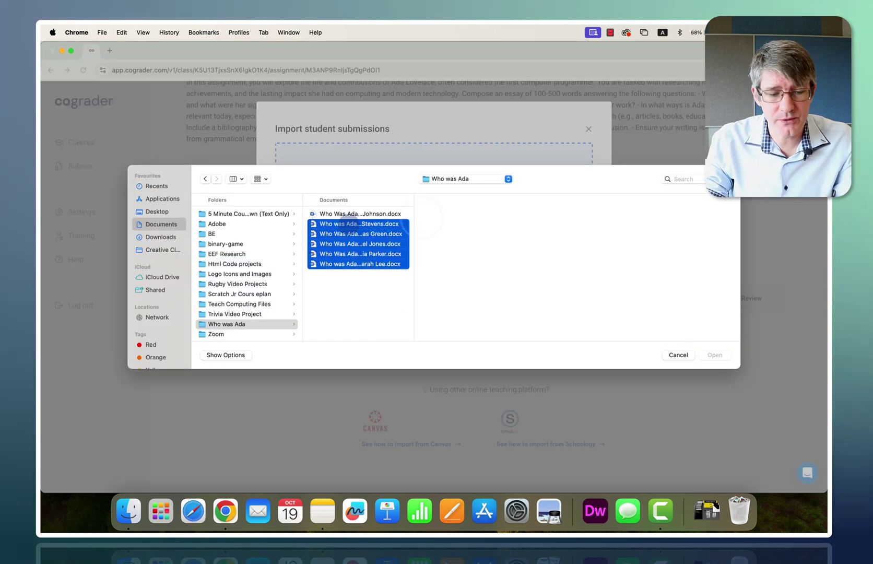
pyautogui.click(719, 354)
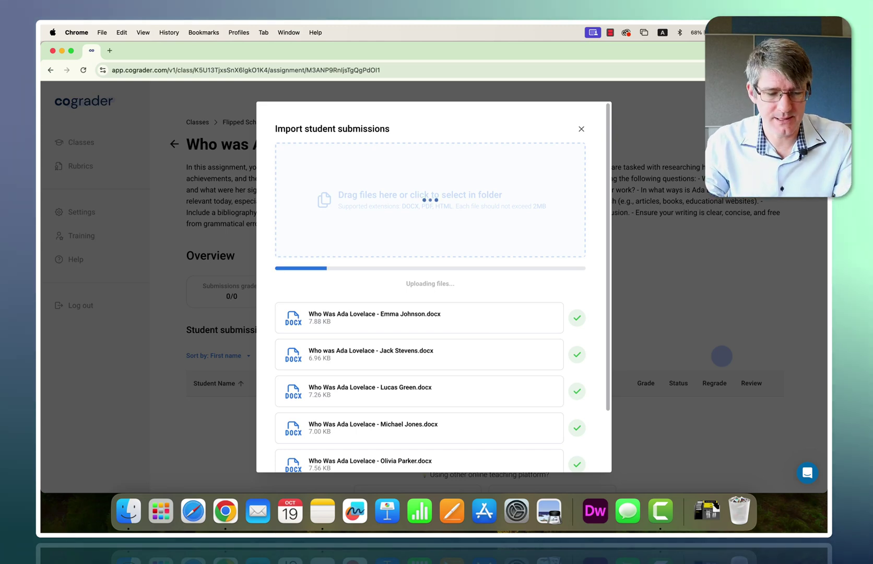
pyautogui.scroll(-3, 547, 319)
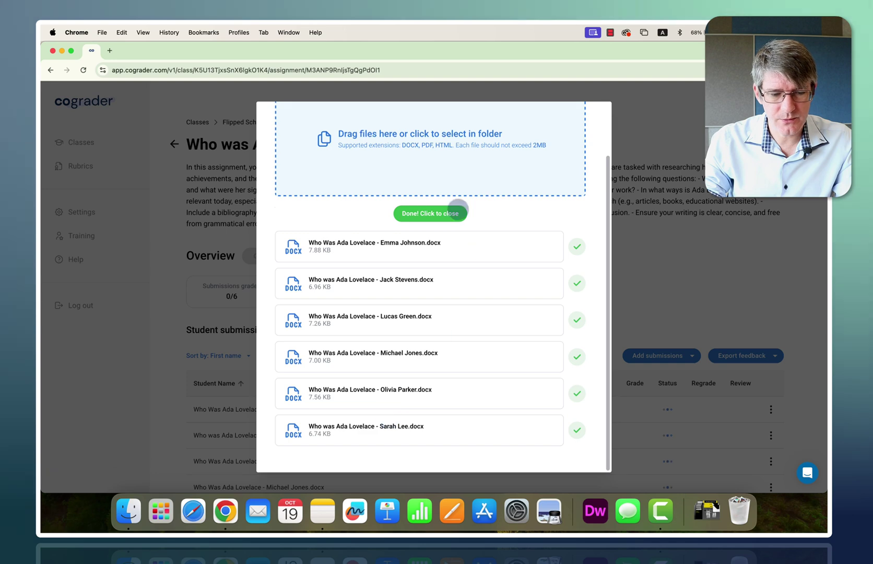
pyautogui.click(445, 213)
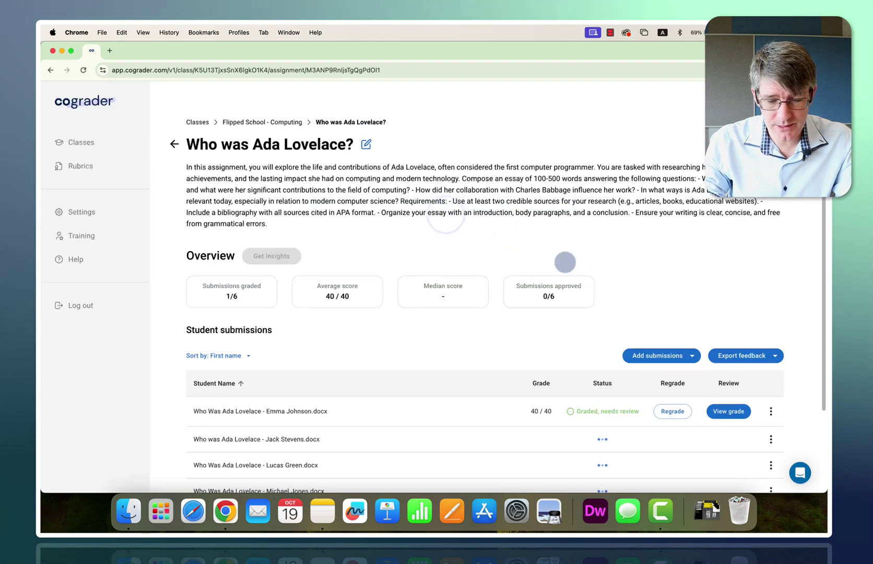
pyautogui.scroll(-3, 581, 263)
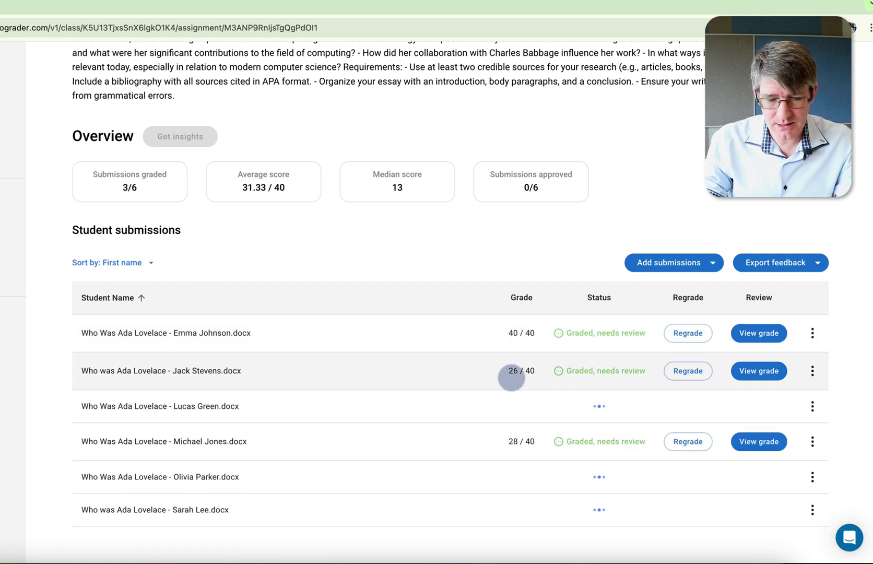
# Step: Open the first student's graded essay from the submissions and read its Review summary with the Glow and Grow feedback
pyautogui.scroll(-1, 529, 384)
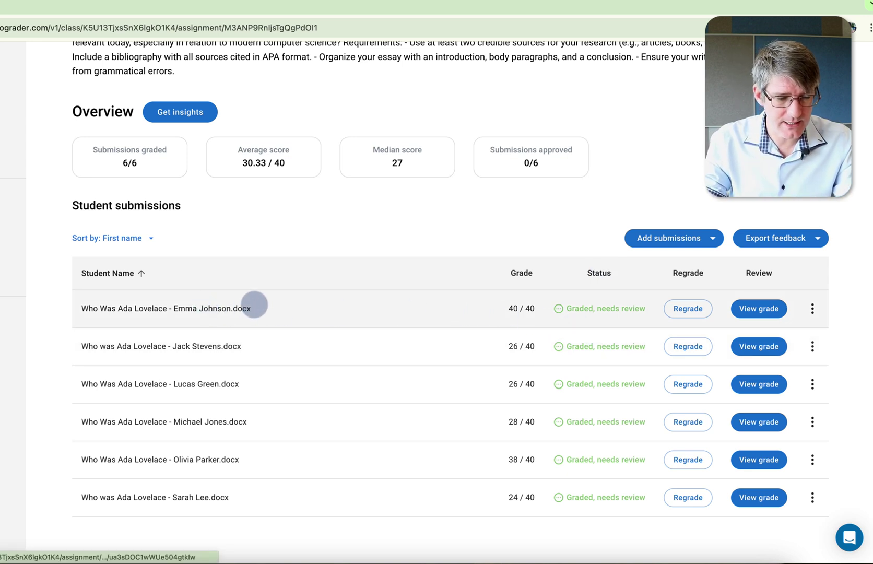
pyautogui.click(301, 314)
pyautogui.click(233, 308)
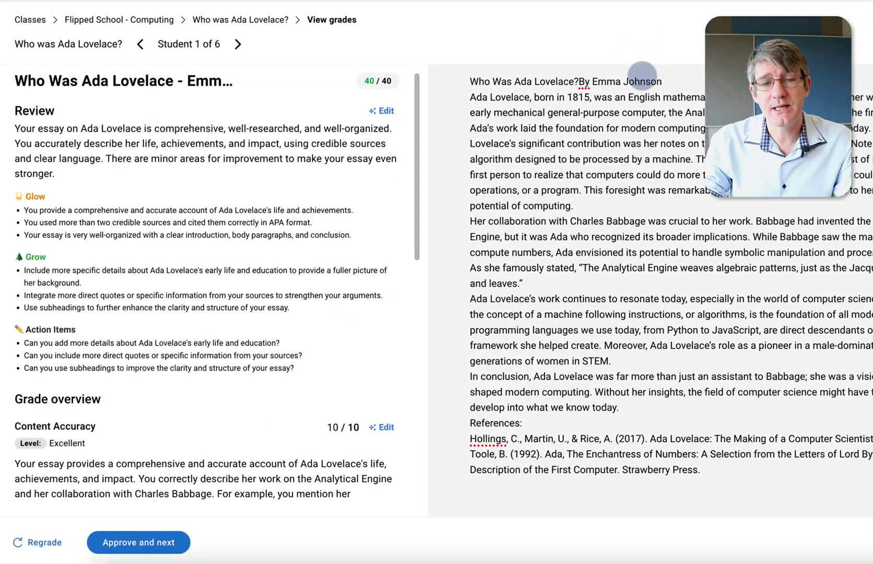
pyautogui.scroll(-2, 632, 421)
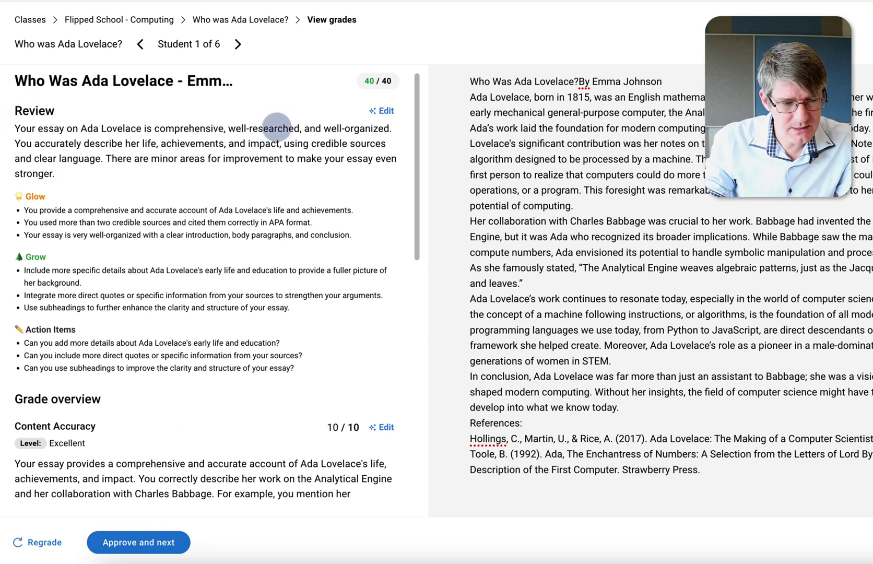
pyautogui.scroll(-1, 109, 228)
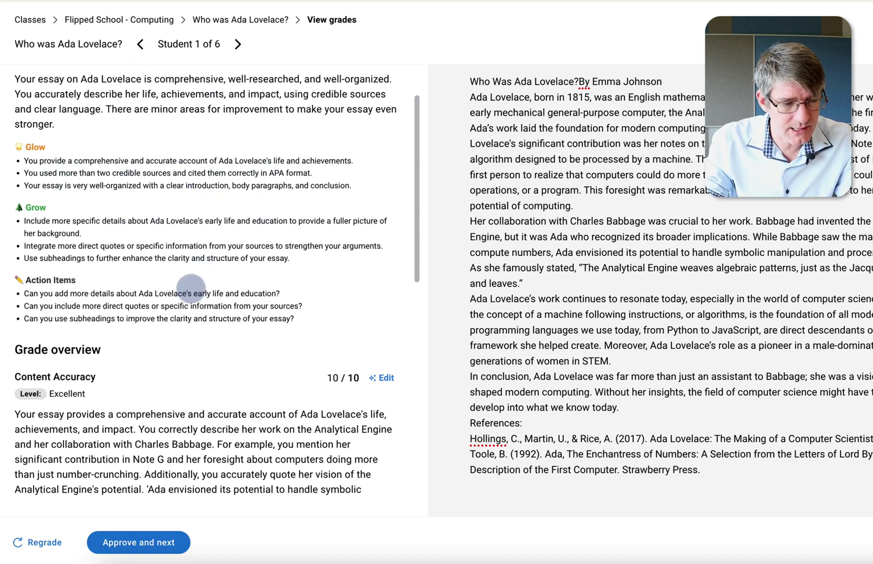
pyautogui.scroll(-1, 170, 296)
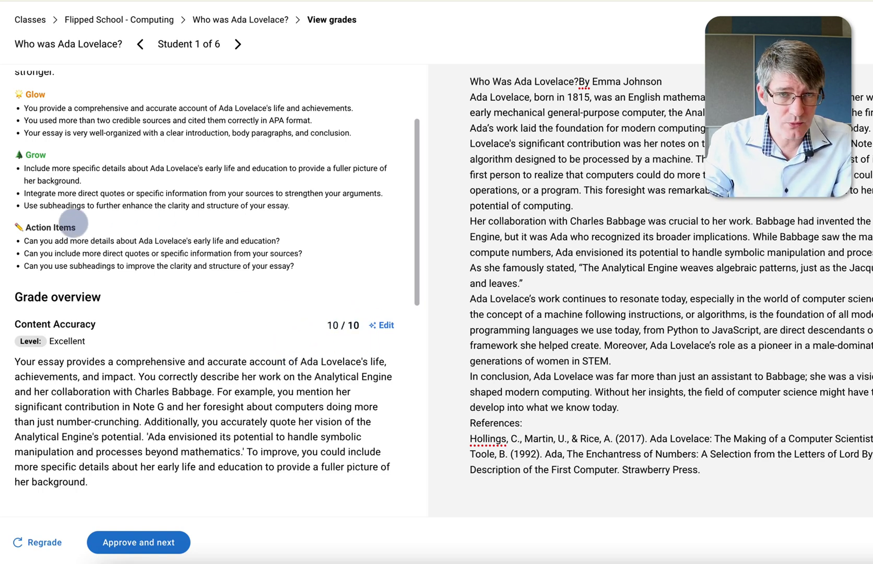
# Step: Examine the first essay's Action Items and the rationale given for each criterion in the Grade overview
pyautogui.scroll(-4, 74, 223)
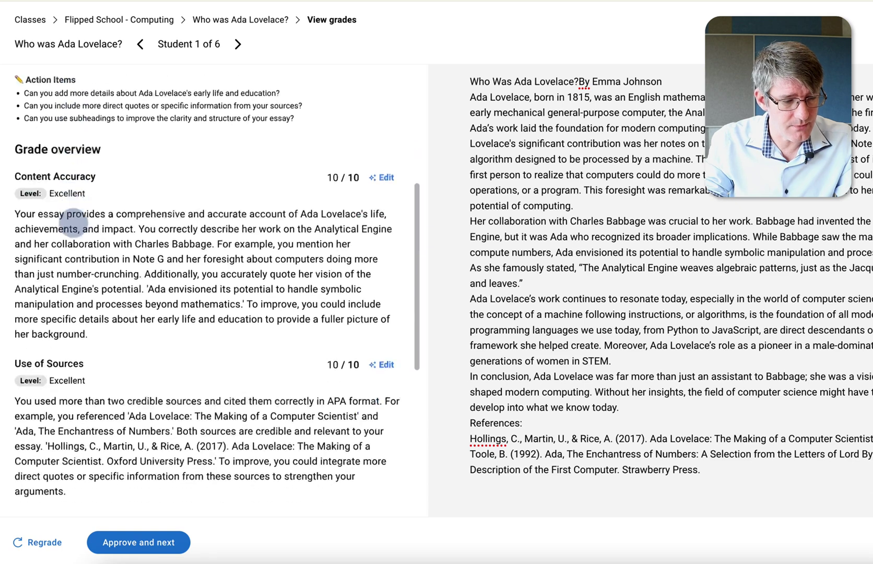
pyautogui.scroll(1, 101, 133)
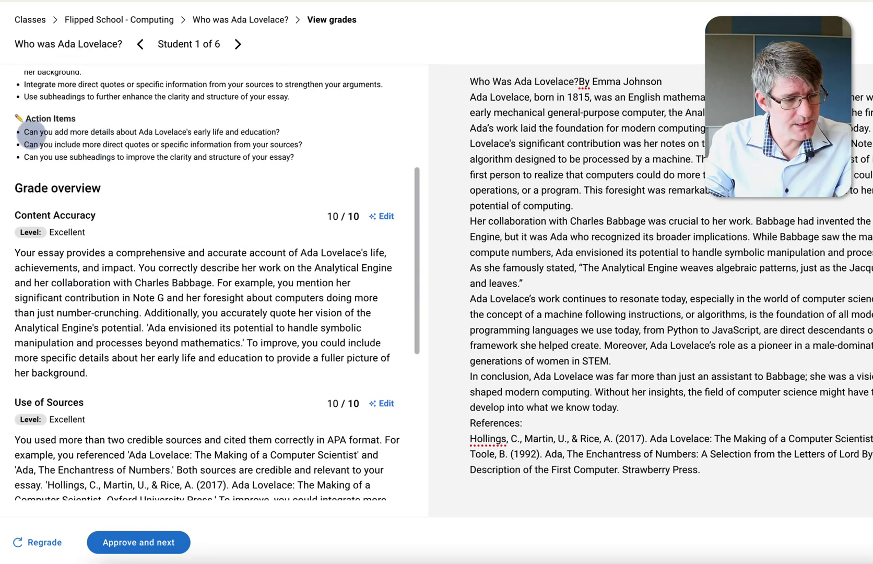
pyautogui.moveTo(24, 132); pyautogui.dragTo(299, 130)
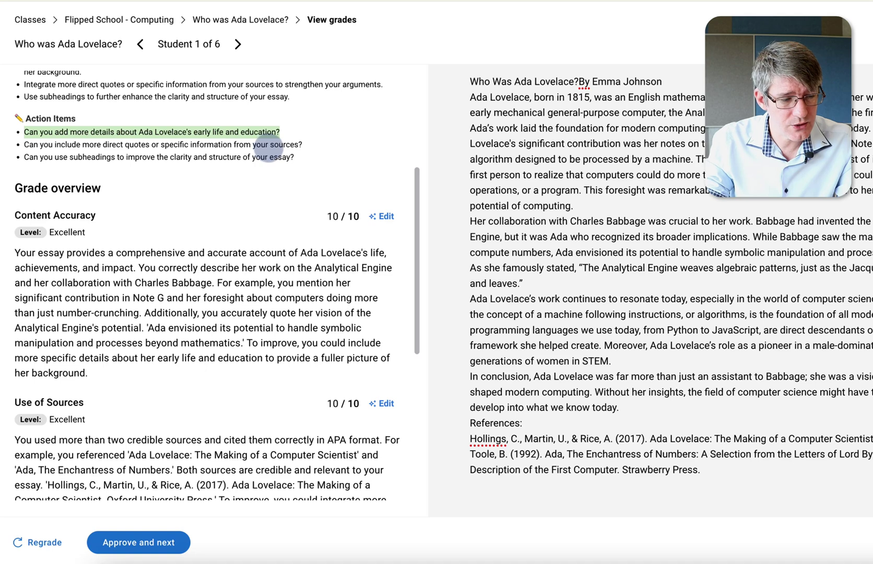
pyautogui.tripleClick(137, 146)
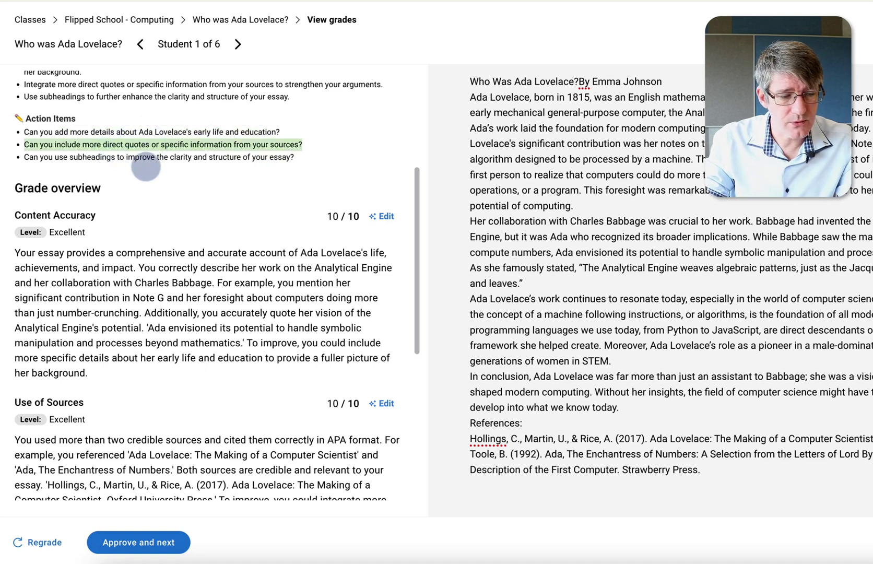
pyautogui.scroll(-3, 238, 181)
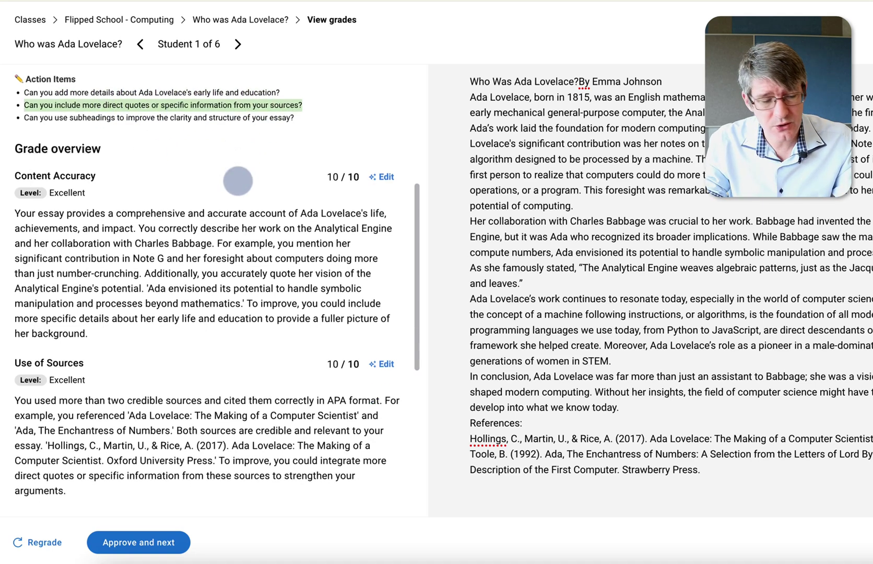
pyautogui.scroll(-3, 243, 278)
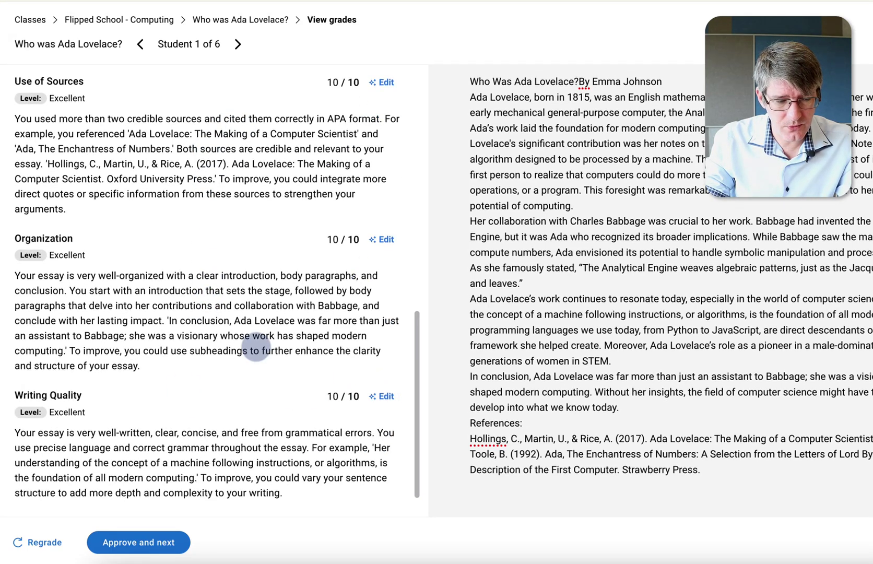
# Step: Have the AI rewrite the first essay's Organization feedback to include more examples, and check the new text
pyautogui.scroll(1, 258, 346)
pyautogui.click(384, 284)
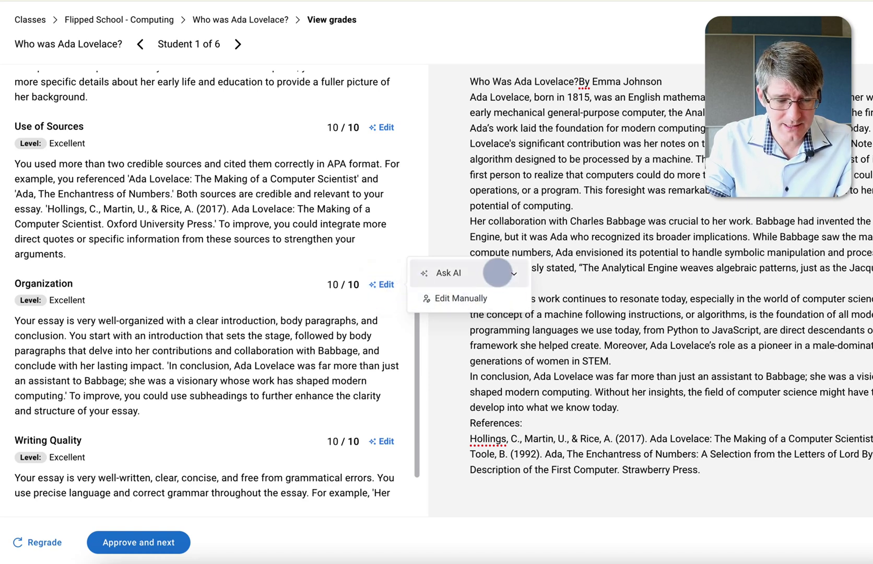
pyautogui.click(510, 272)
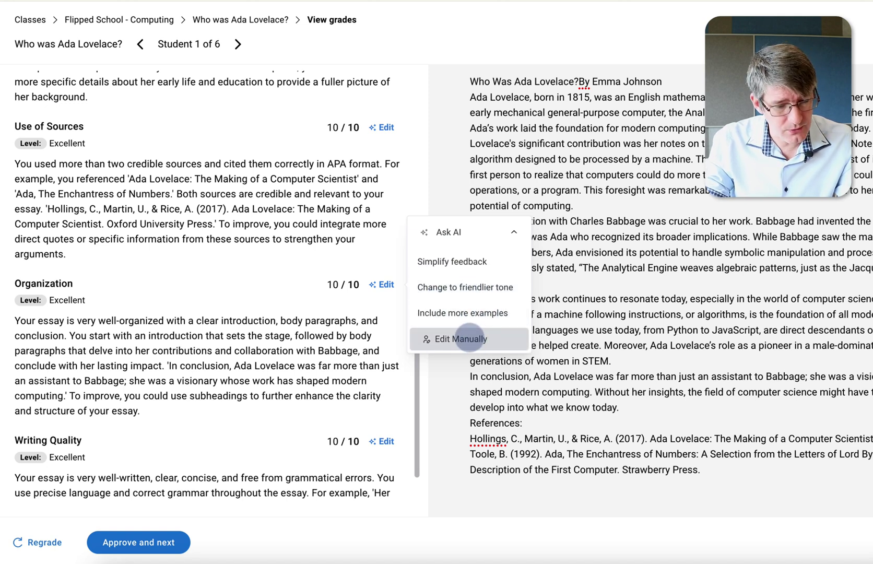
pyautogui.click(452, 313)
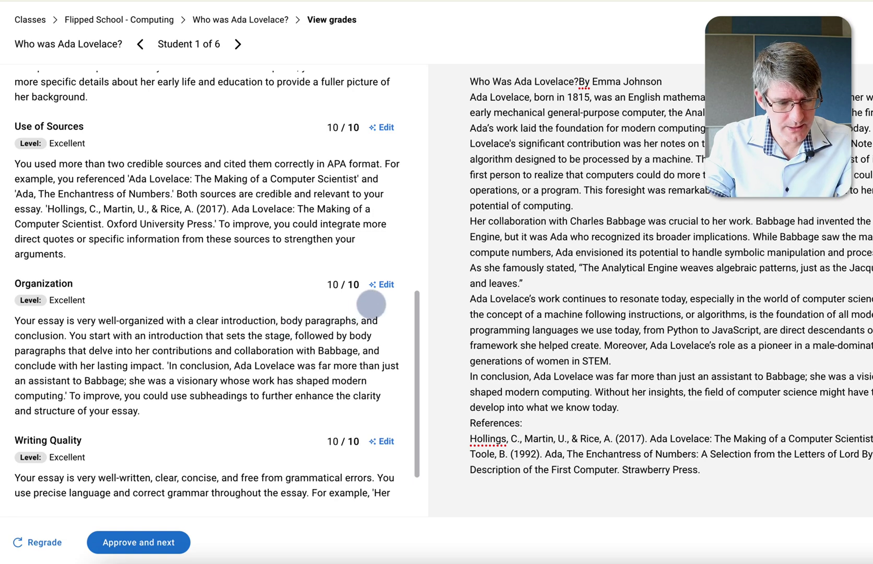
pyautogui.scroll(-2, 320, 368)
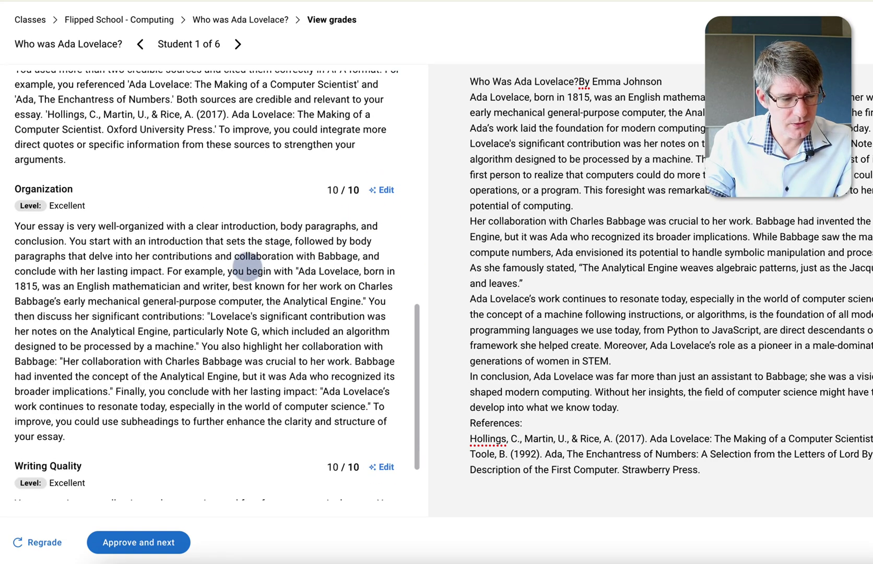
# Step: Manually edit the first essay's Organization score to 9 points and save it
pyautogui.click(372, 190)
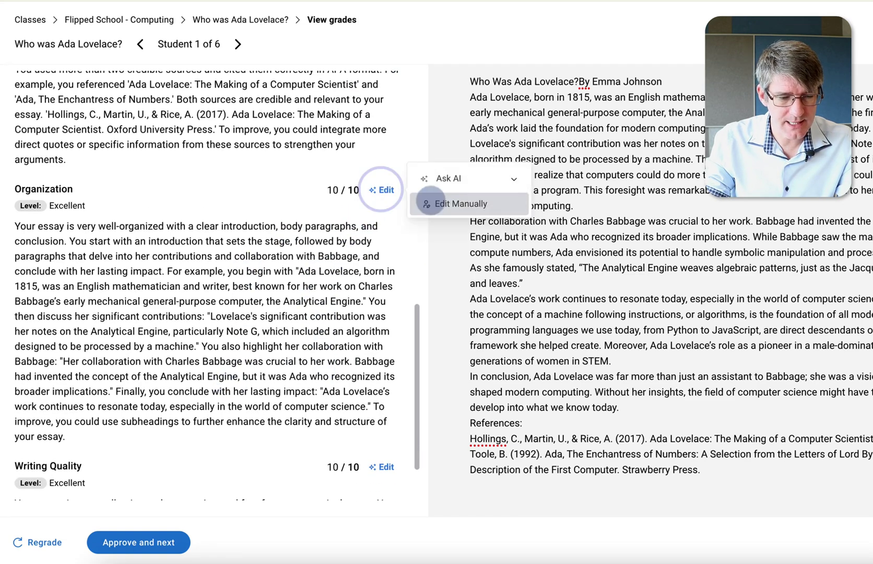
pyautogui.click(439, 203)
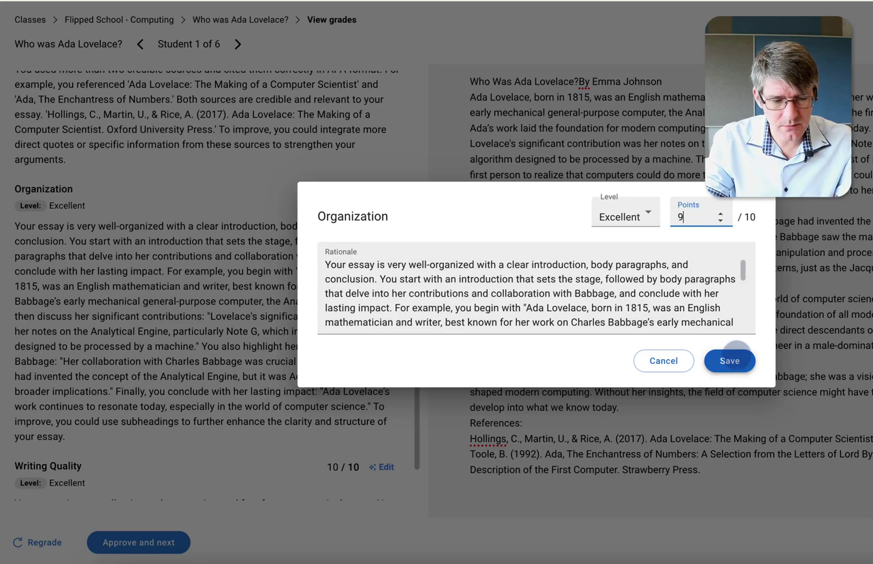
pyautogui.click(735, 360)
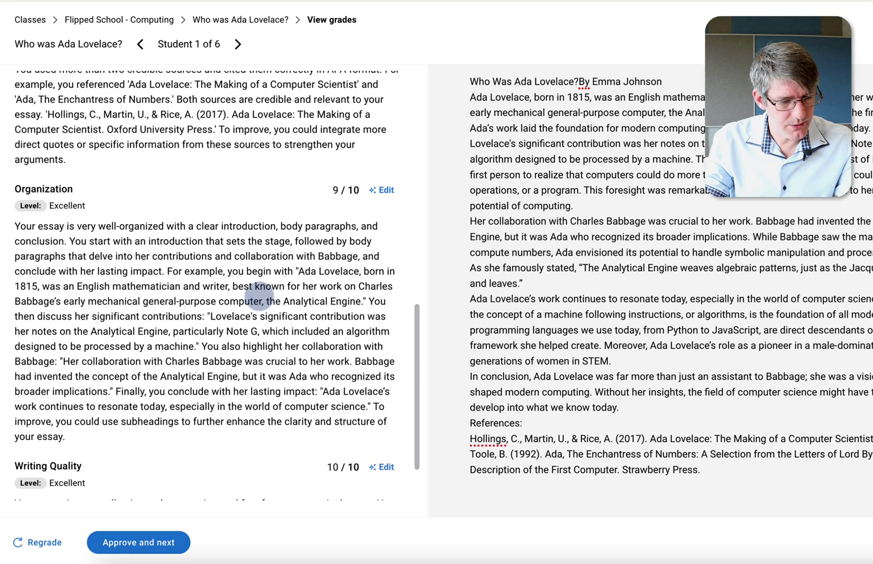
# Step: Approve the first student's grade and move on to the second student's submission
pyautogui.scroll(-2, 260, 296)
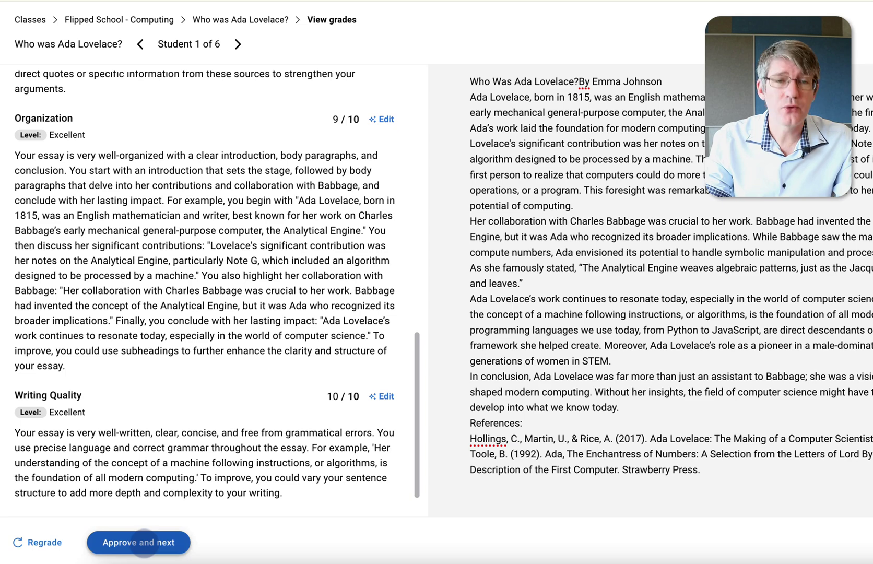
pyautogui.click(143, 543)
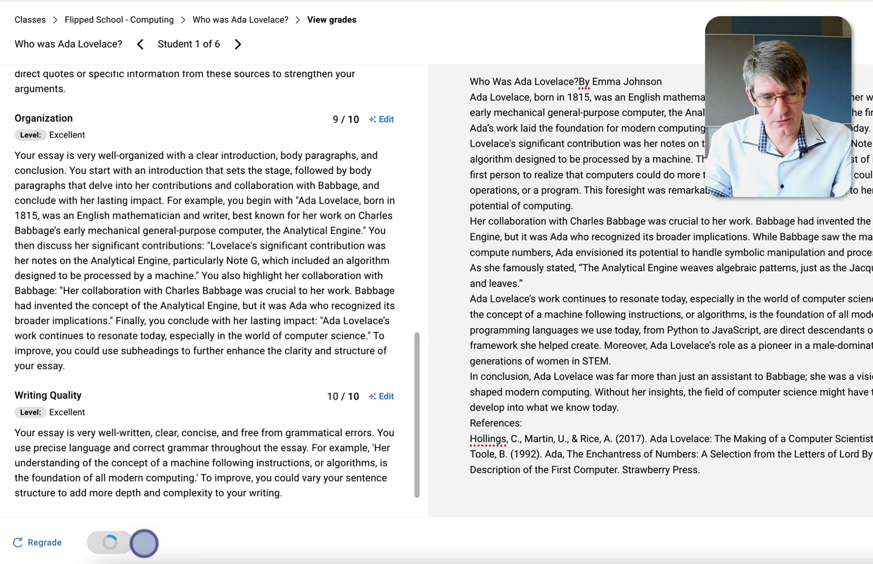
pyautogui.scroll(10, 331, 307)
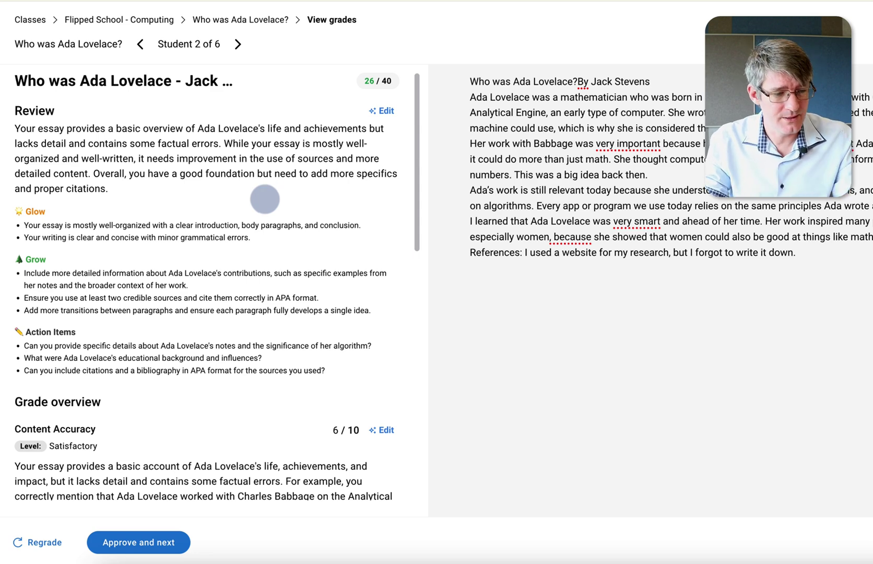
# Step: Examine the second essay's Action Items and its scores and rationales for all four rubric criteria
pyautogui.scroll(-1, 203, 220)
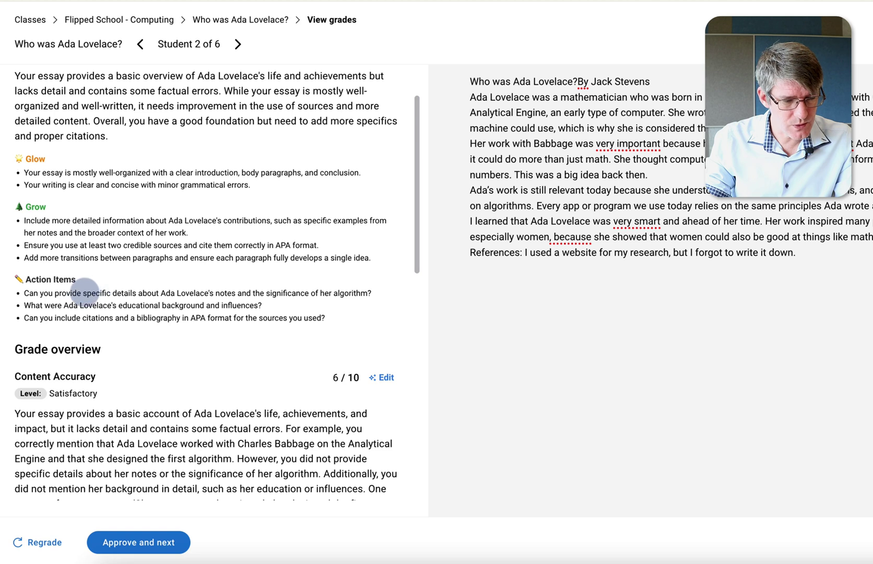
pyautogui.moveTo(83, 293); pyautogui.dragTo(205, 293)
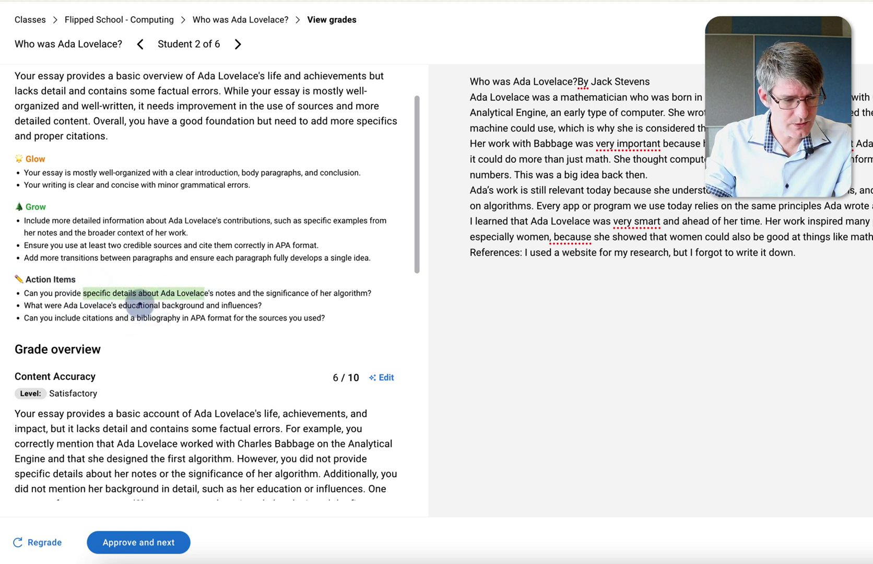
pyautogui.moveTo(140, 305); pyautogui.dragTo(245, 304)
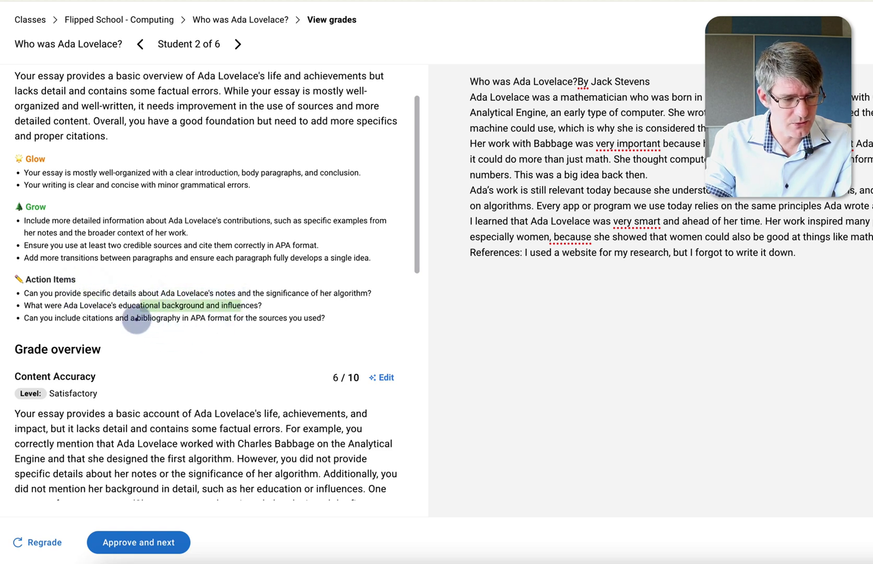
pyautogui.moveTo(137, 319); pyautogui.dragTo(304, 323)
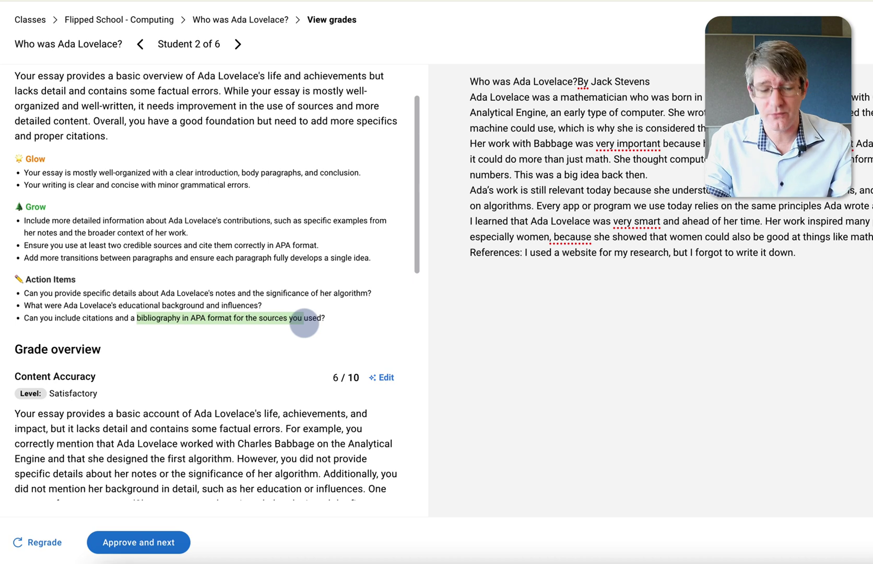
pyautogui.scroll(-4, 239, 324)
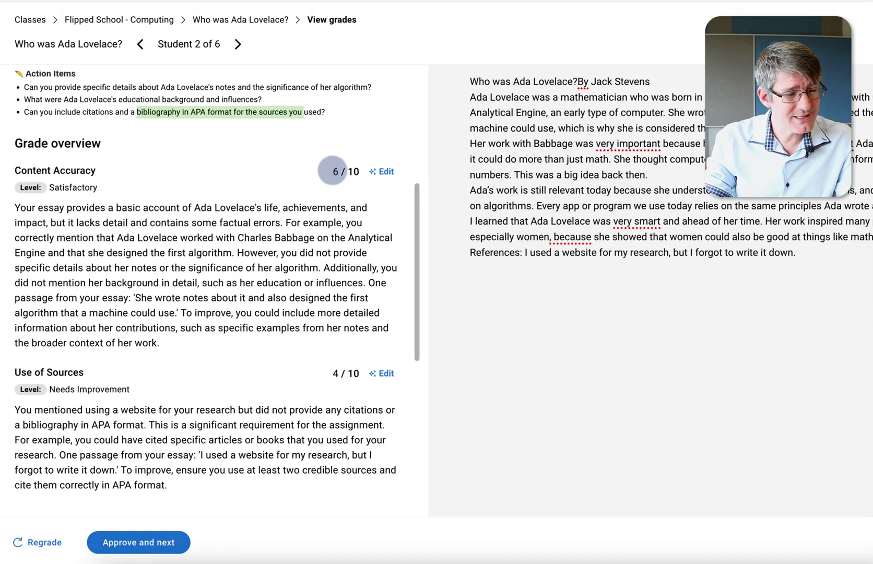
pyautogui.scroll(-1, 293, 236)
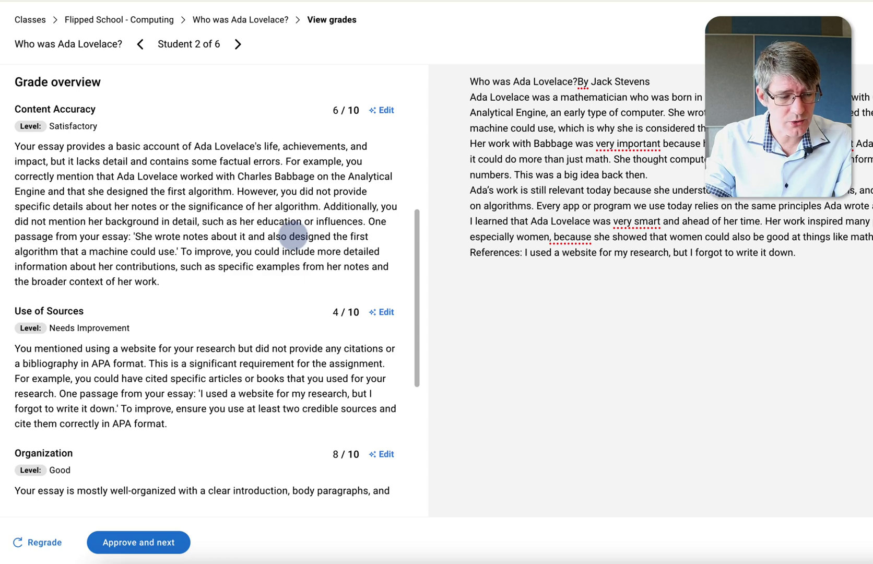
pyautogui.scroll(-3, 293, 236)
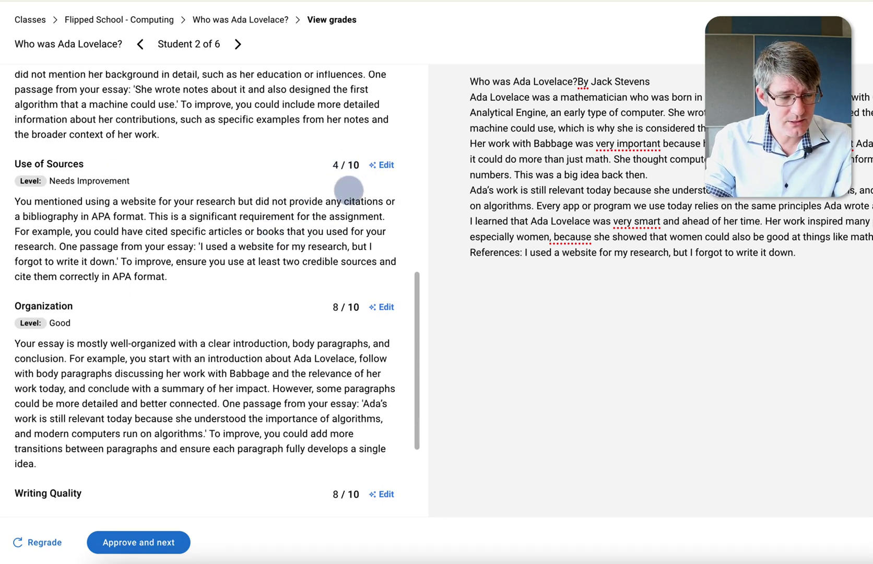
pyautogui.scroll(-2, 166, 342)
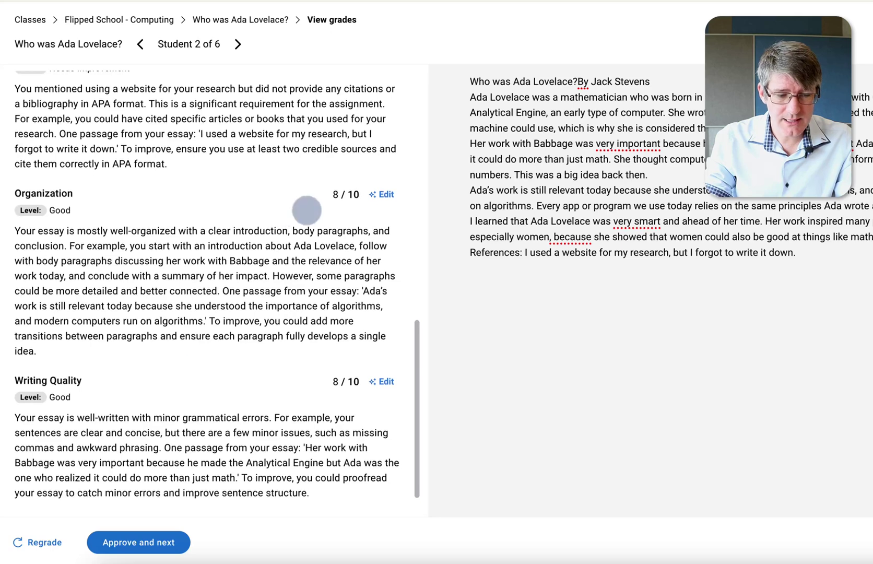
# Step: Manually set the second essay's Organization criterion to 6 points and the Satisfactory level, save, and check the updated grade overview
pyautogui.click(382, 194)
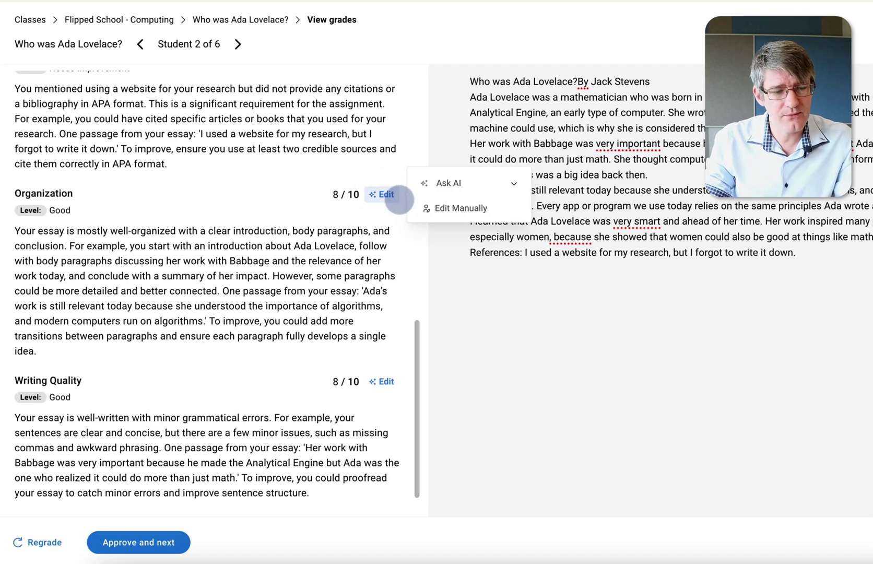
pyautogui.click(441, 207)
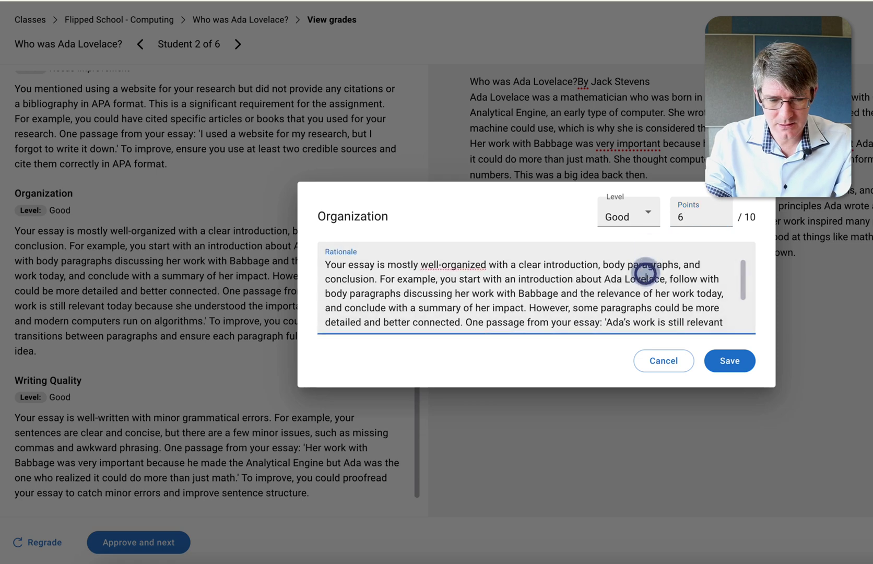
pyautogui.click(646, 215)
pyautogui.click(633, 285)
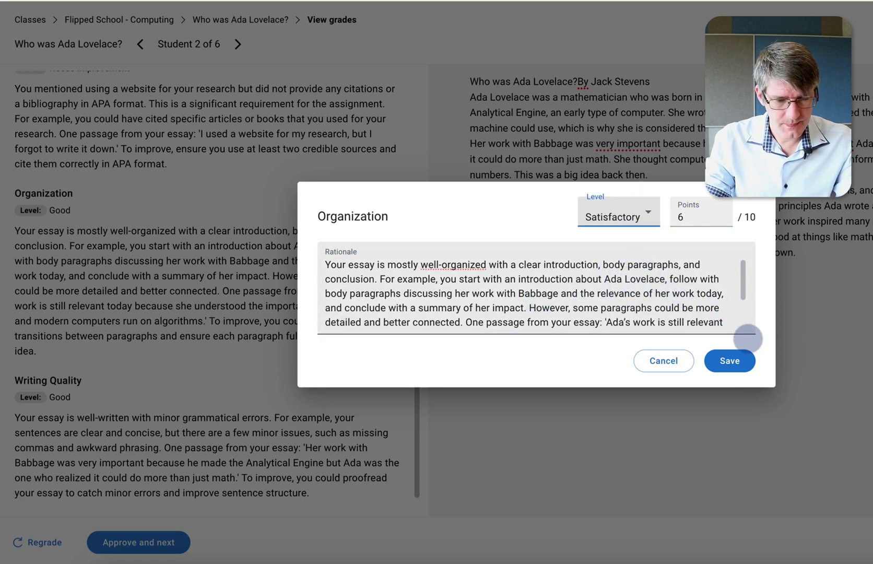
pyautogui.click(728, 359)
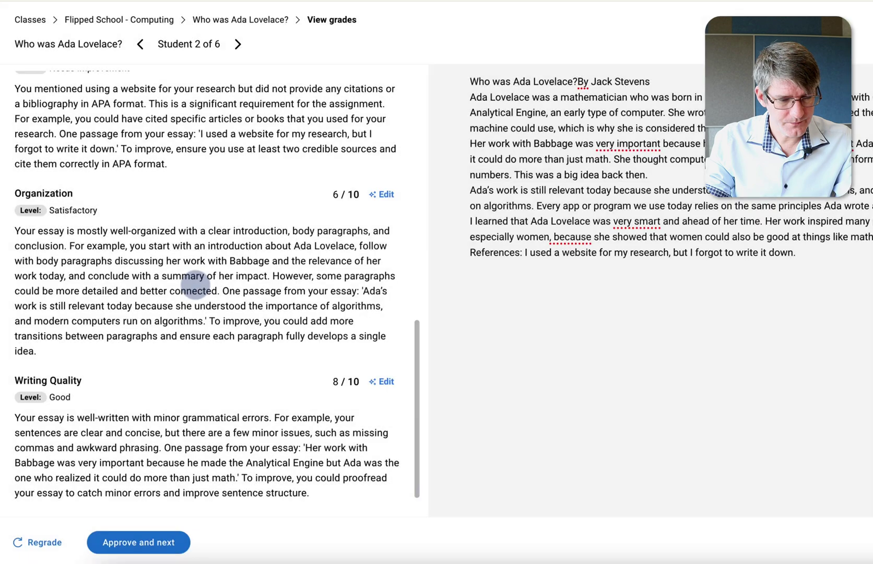
pyautogui.scroll(3, 193, 285)
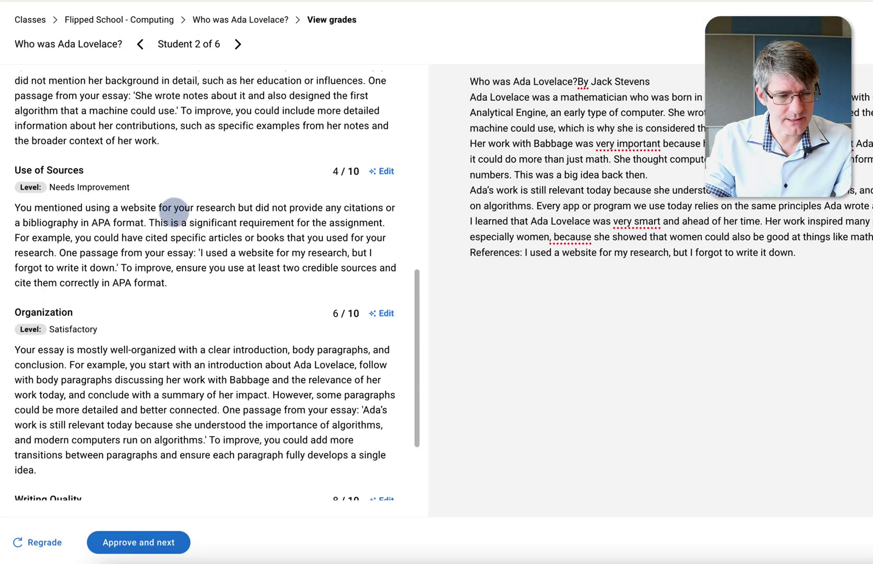
pyautogui.scroll(-3, 219, 339)
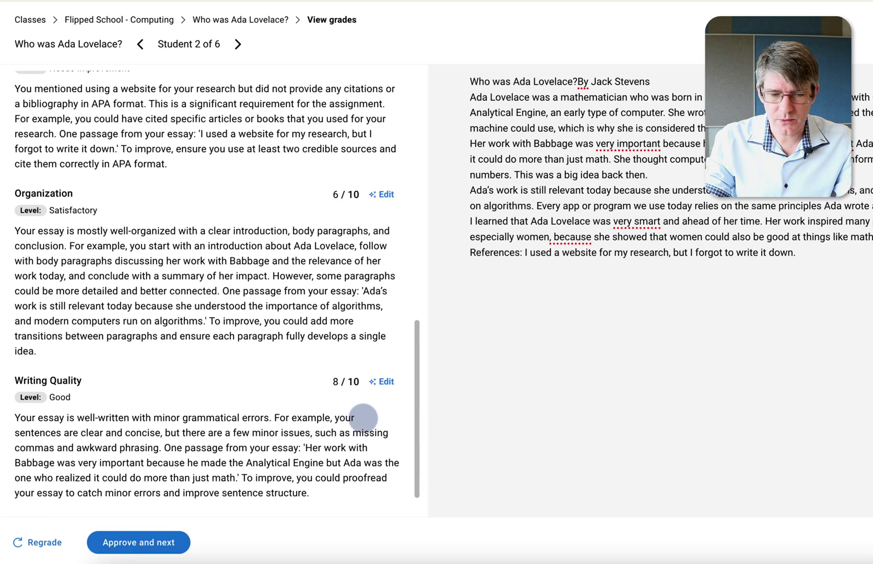
# Step: Approve the second student's grade and look through the third student's feedback and criterion scores
pyautogui.click(125, 538)
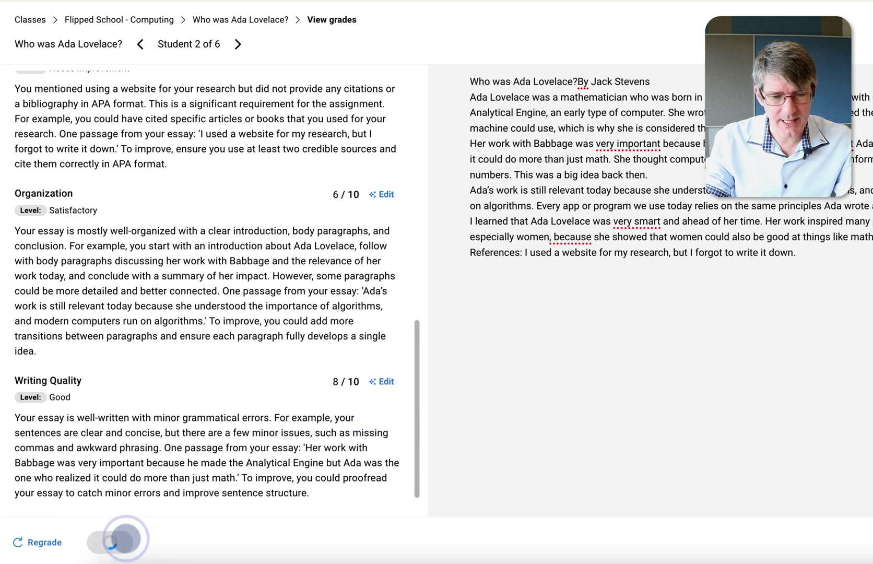
pyautogui.scroll(15, 231, 269)
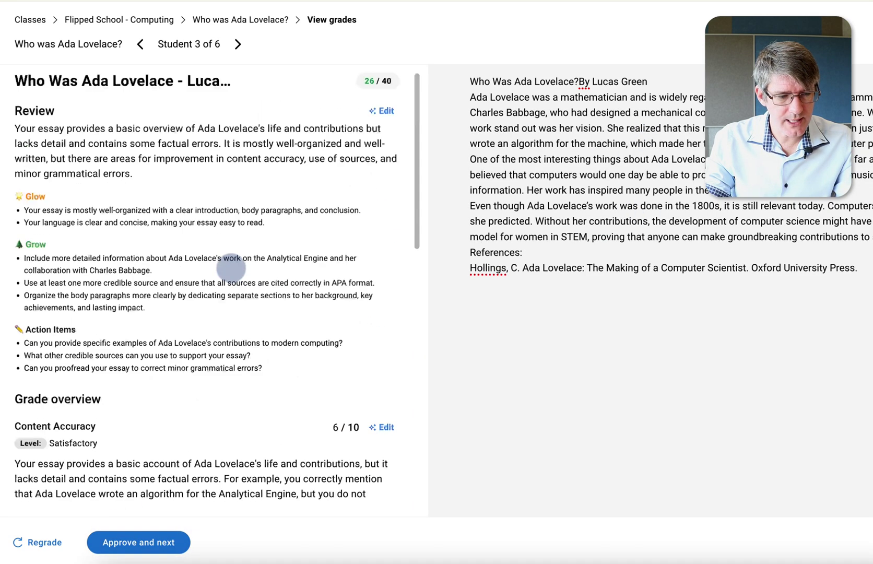
pyautogui.scroll(-15, 269, 185)
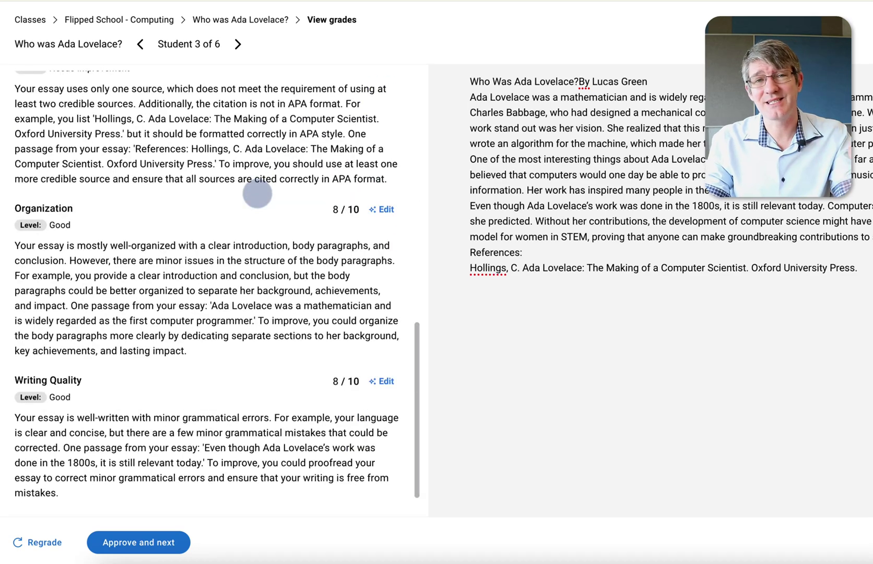
# Step: Approve the grades of all remaining students, from the third to the sixth, and return to the assignment dashboard
pyautogui.click(163, 542)
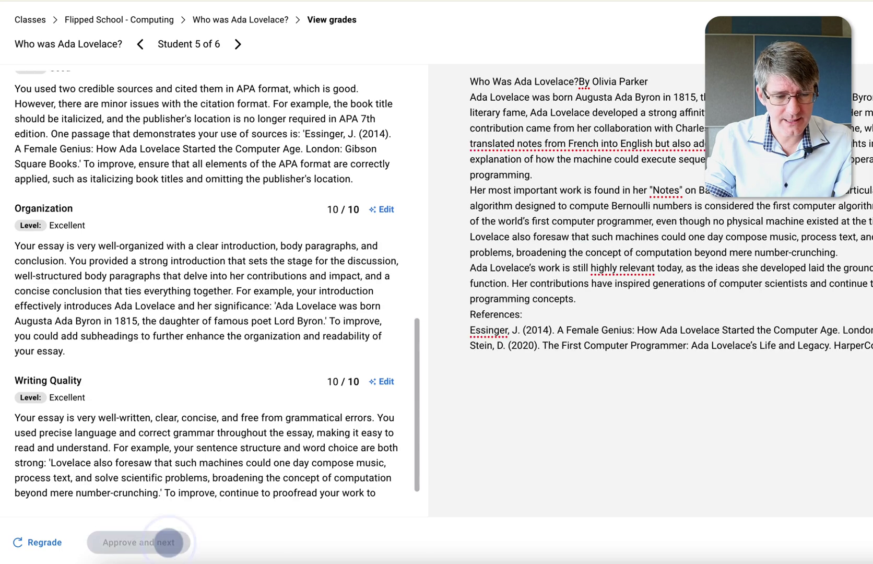
pyautogui.click(147, 542)
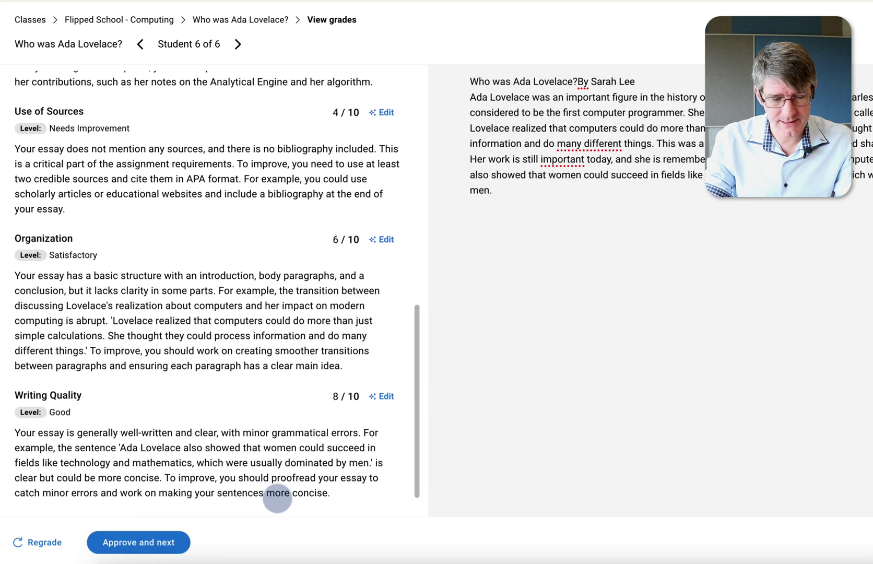
pyautogui.click(167, 542)
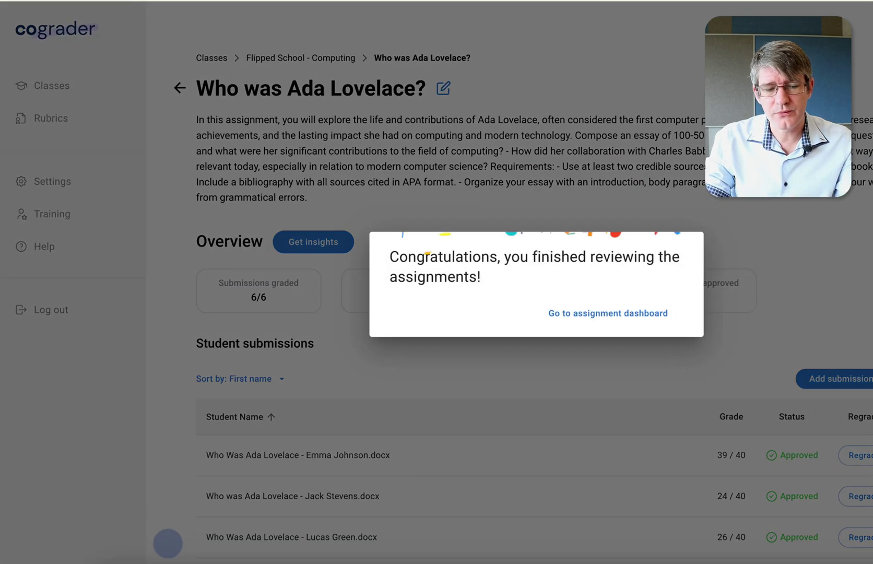
pyautogui.click(584, 313)
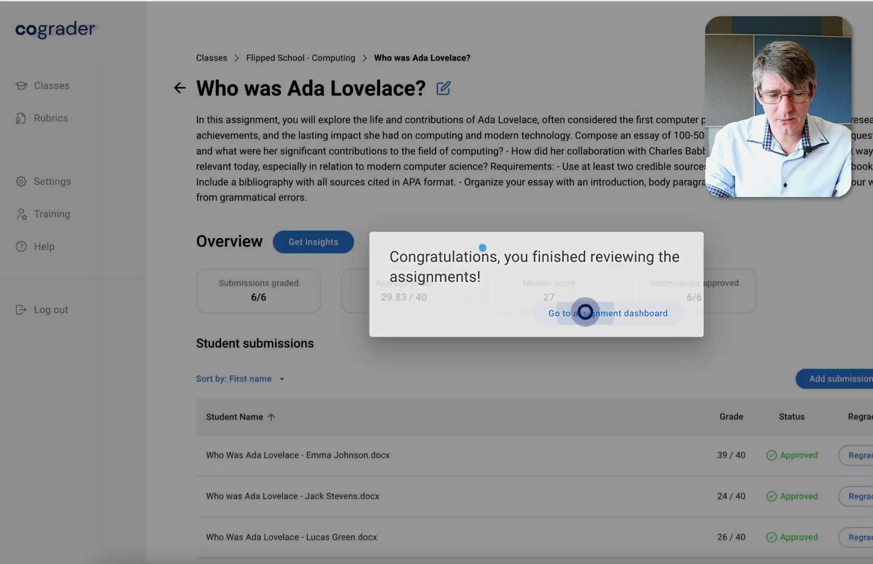
# Step: View the approved grade of the last student in the submissions list, then return to the assignment overview
pyautogui.scroll(-3, 585, 312)
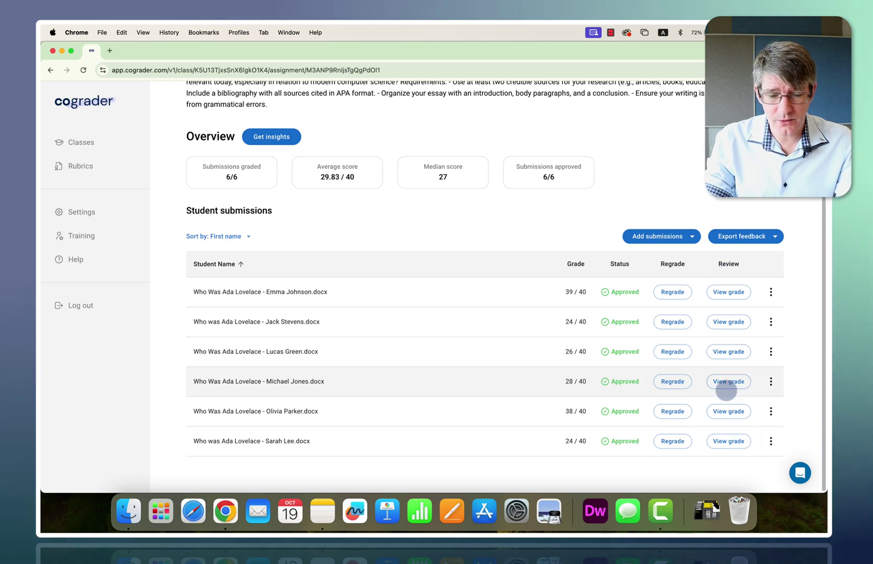
pyautogui.click(729, 441)
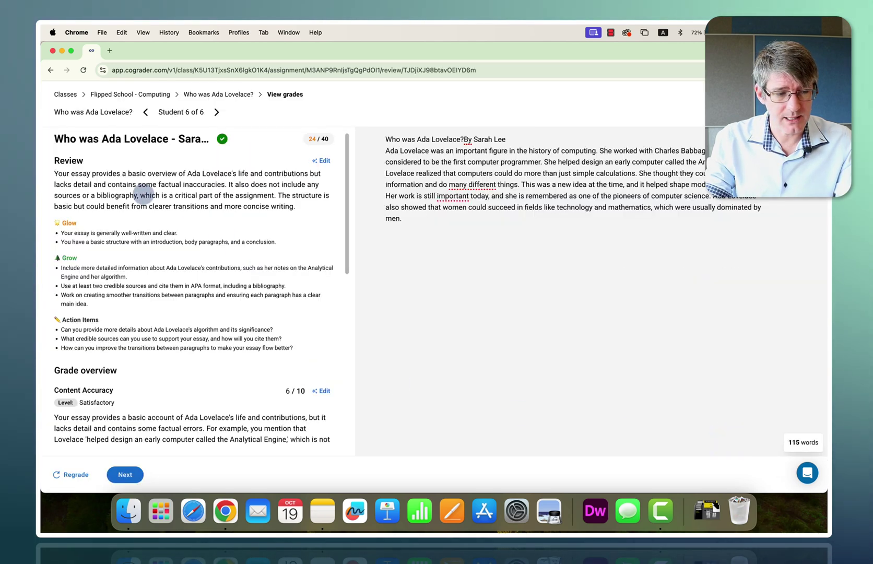
pyautogui.click(125, 475)
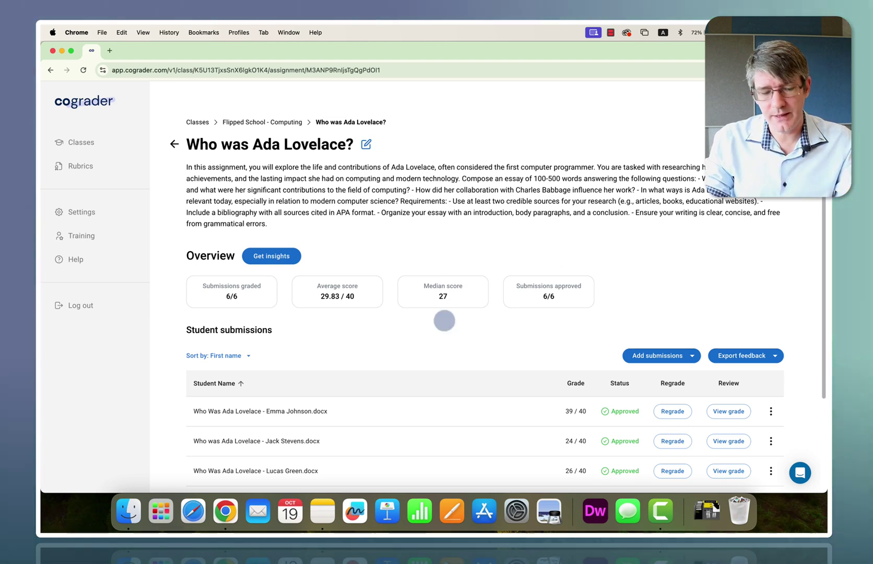
pyautogui.scroll(-3, 299, 357)
pyautogui.scroll(-1, 298, 357)
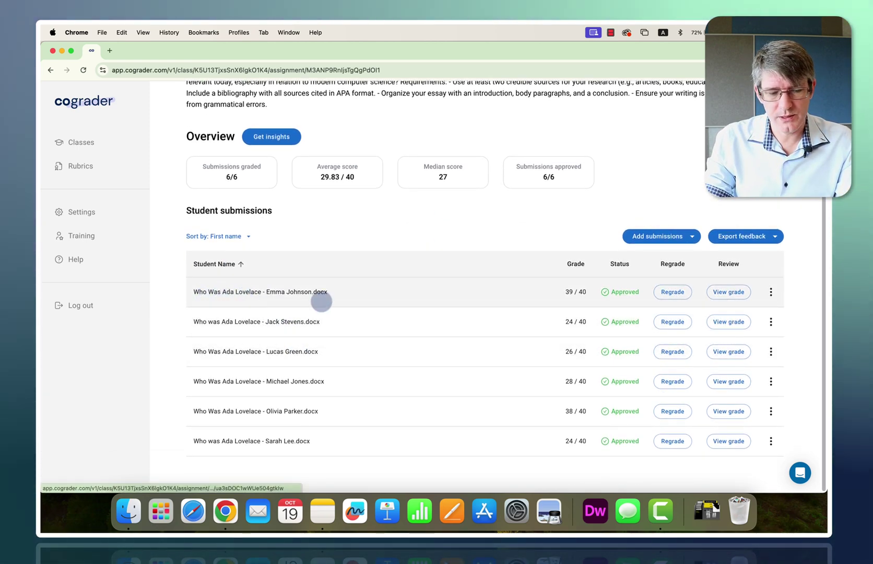
pyautogui.click(771, 291)
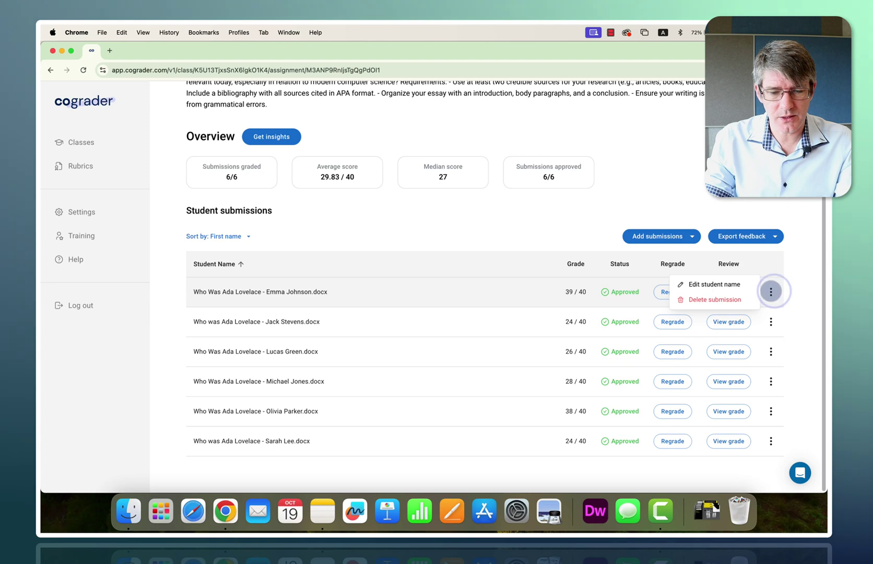
pyautogui.click(745, 283)
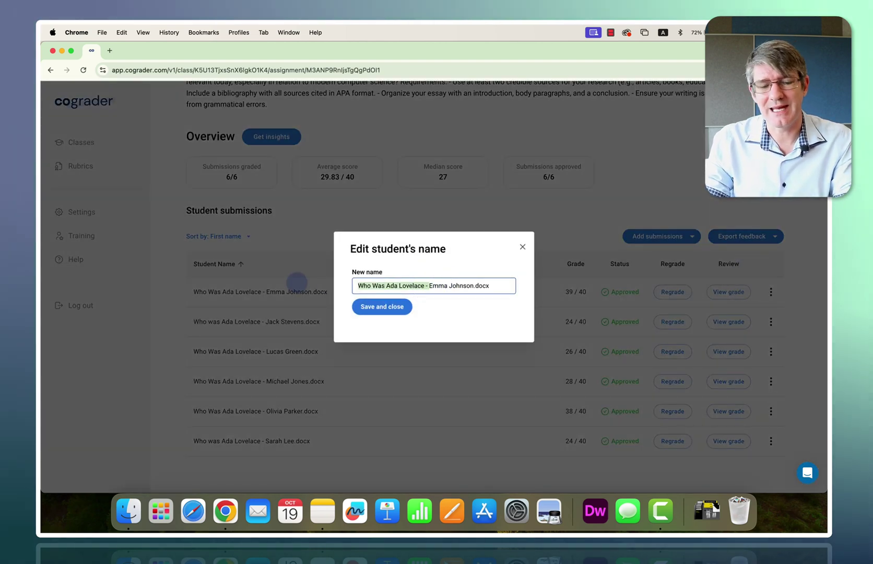
pyautogui.click(523, 247)
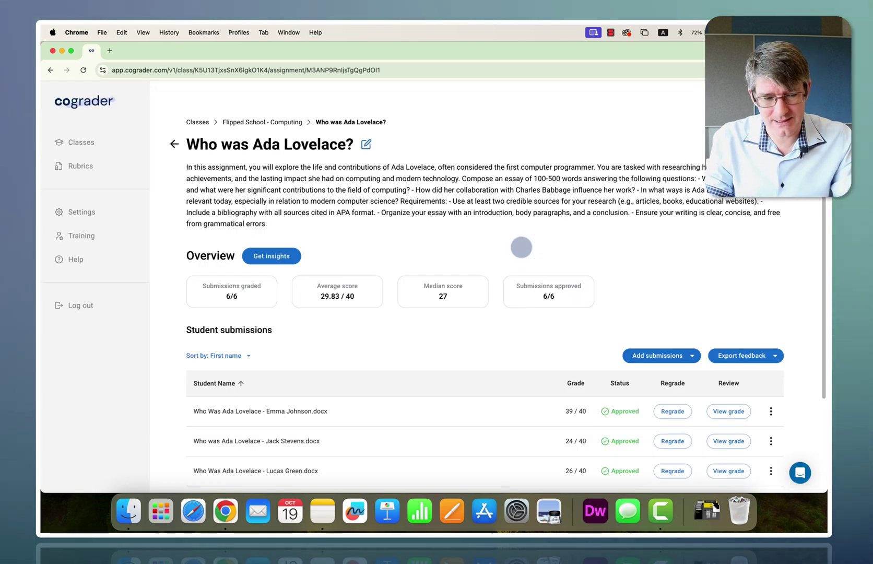
# Step: Generate class insights for the assignment and examine the overall assessment, common positive points and common improvement points
pyautogui.click(272, 256)
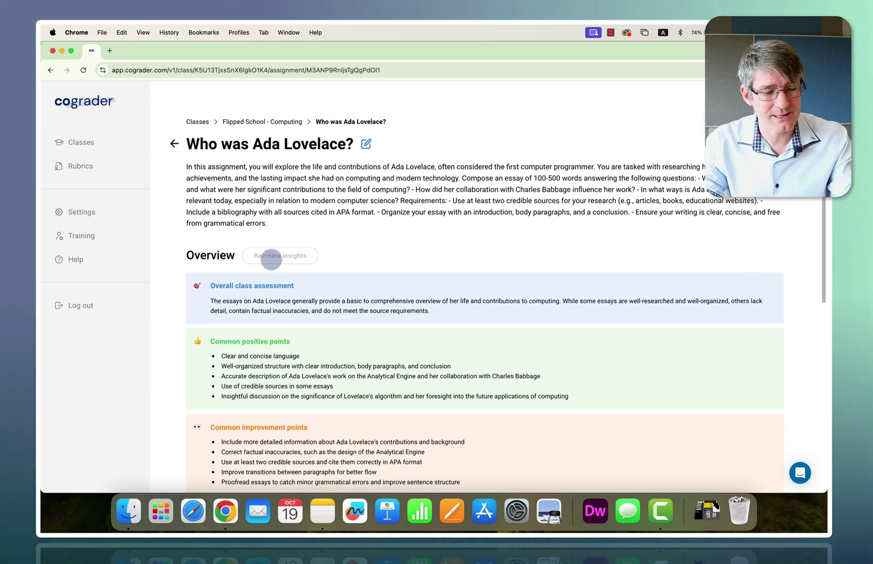
pyautogui.scroll(-5, 271, 259)
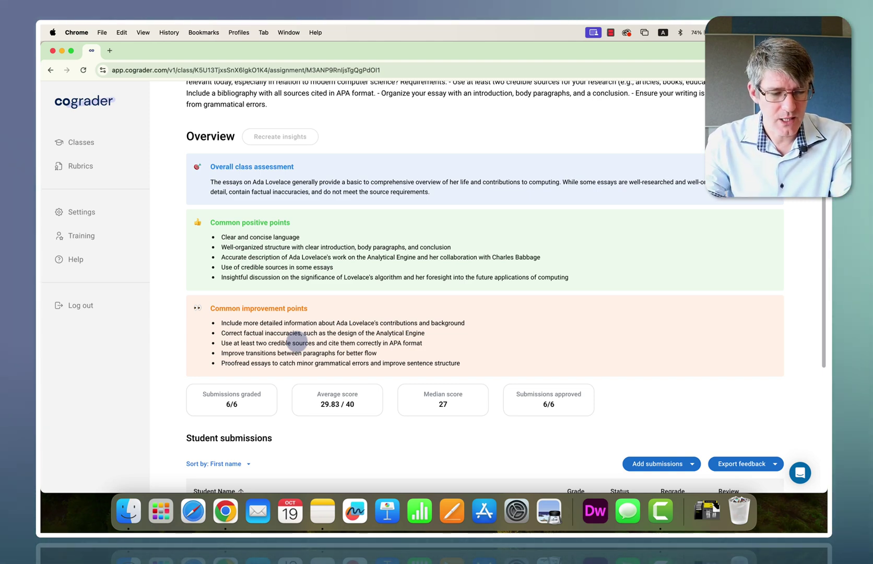
pyautogui.moveTo(240, 324); pyautogui.dragTo(434, 323)
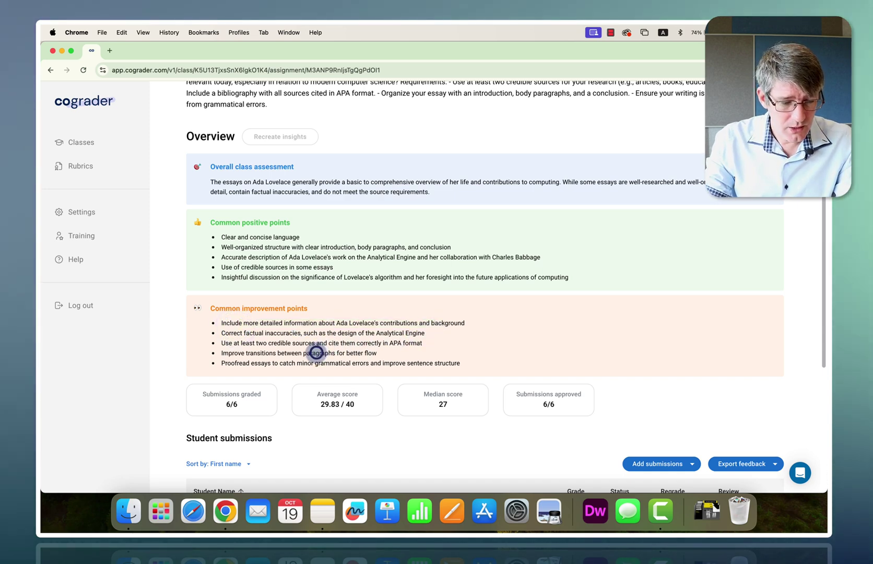
pyautogui.moveTo(268, 344); pyautogui.dragTo(382, 344)
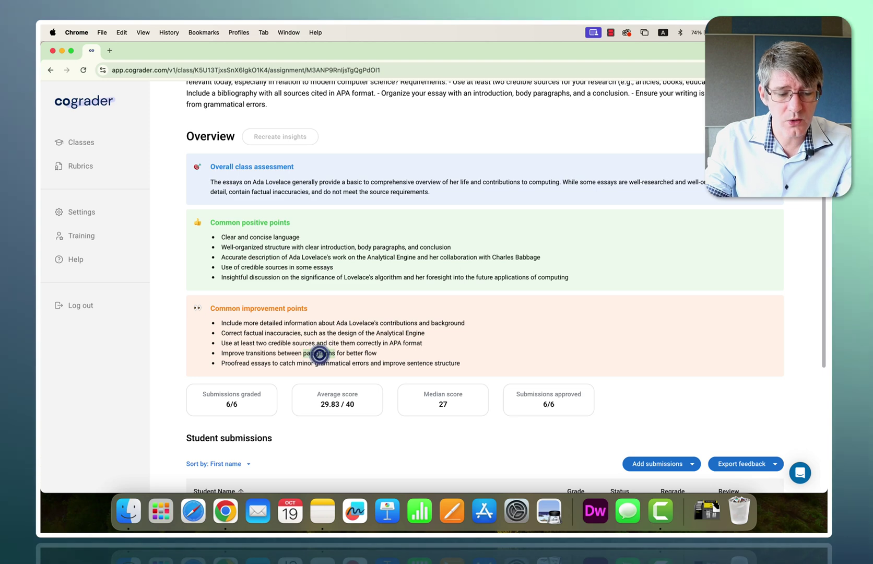
pyautogui.doubleClick(320, 353)
pyautogui.click(319, 354)
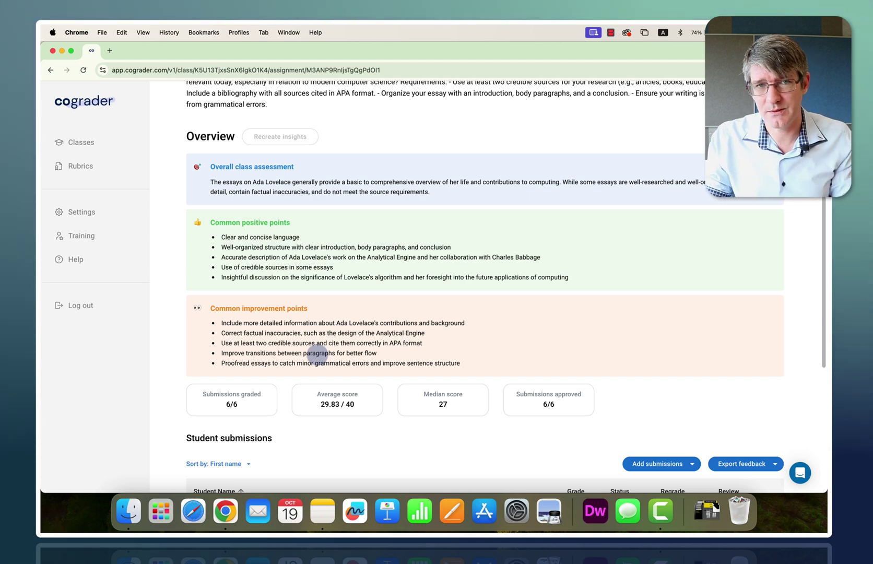
# Step: Export the feedback of all submissions as PDFs and open the downloaded feedback folder
pyautogui.scroll(-5, 318, 354)
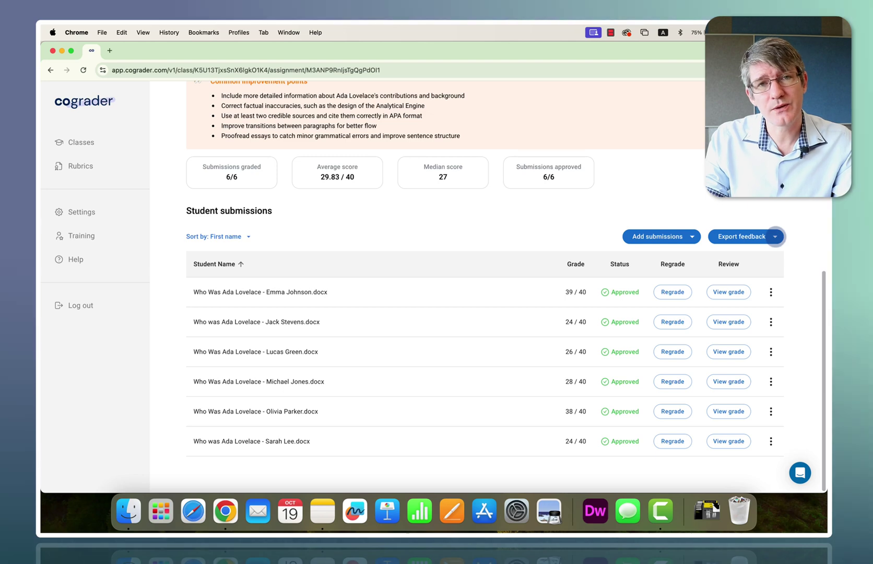
pyautogui.click(775, 237)
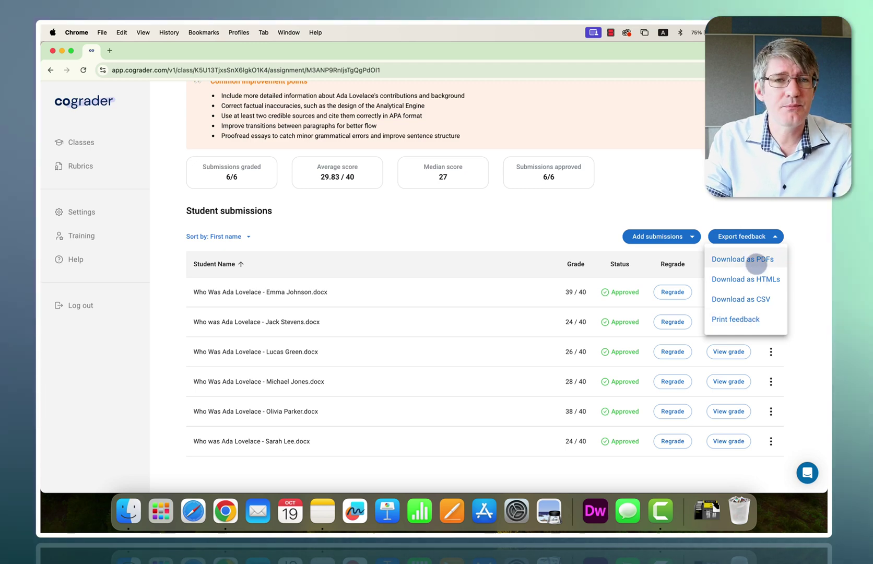
pyautogui.click(756, 264)
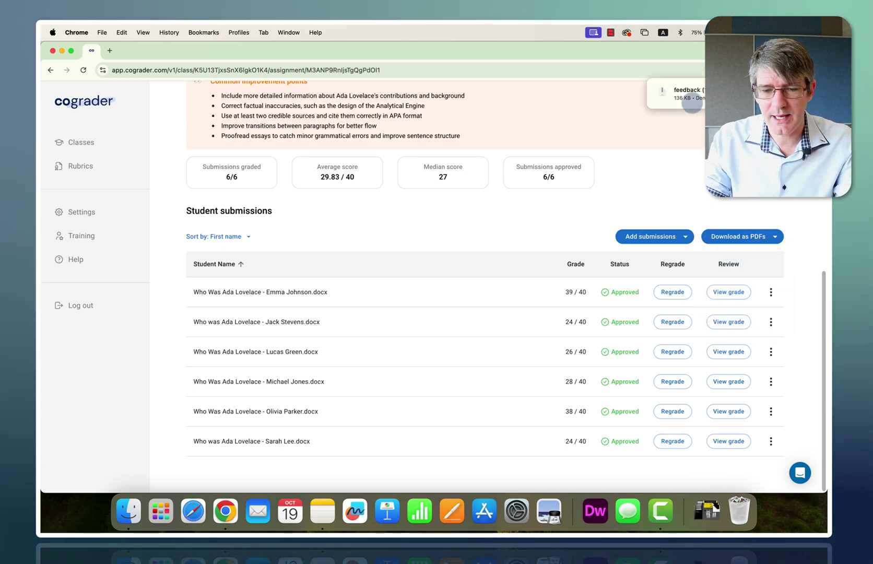
pyautogui.click(692, 104)
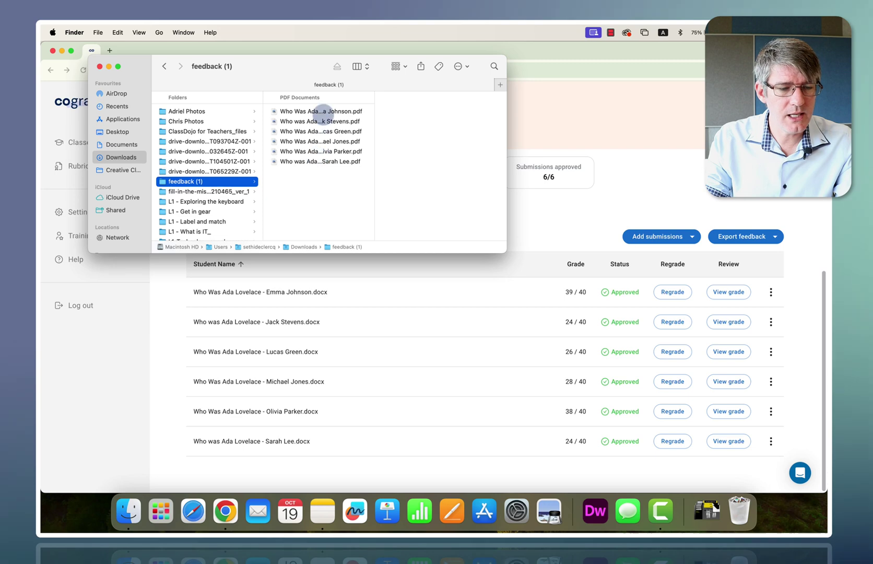
# Step: Open the first student's feedback PDF, read through its review, criterion scores and student answer, and close it
pyautogui.click(325, 111)
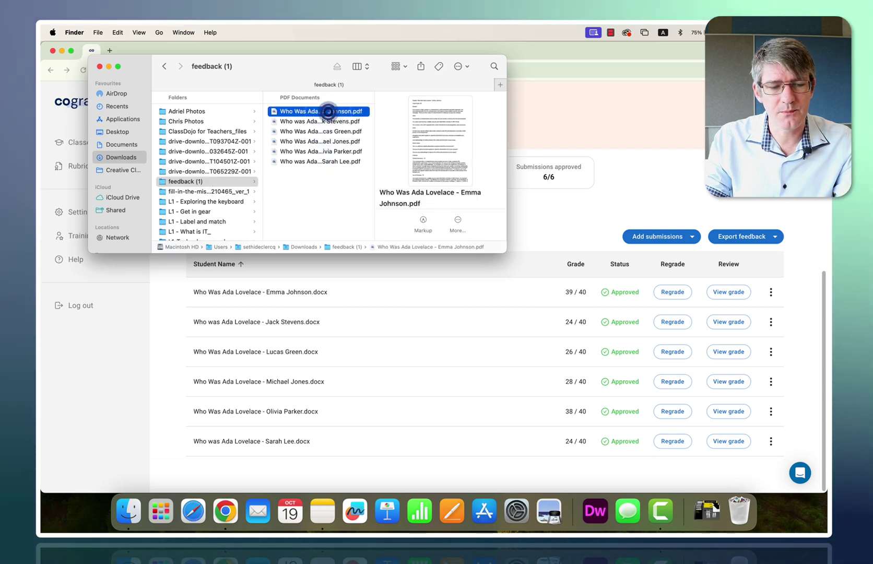
pyautogui.doubleClick(328, 111)
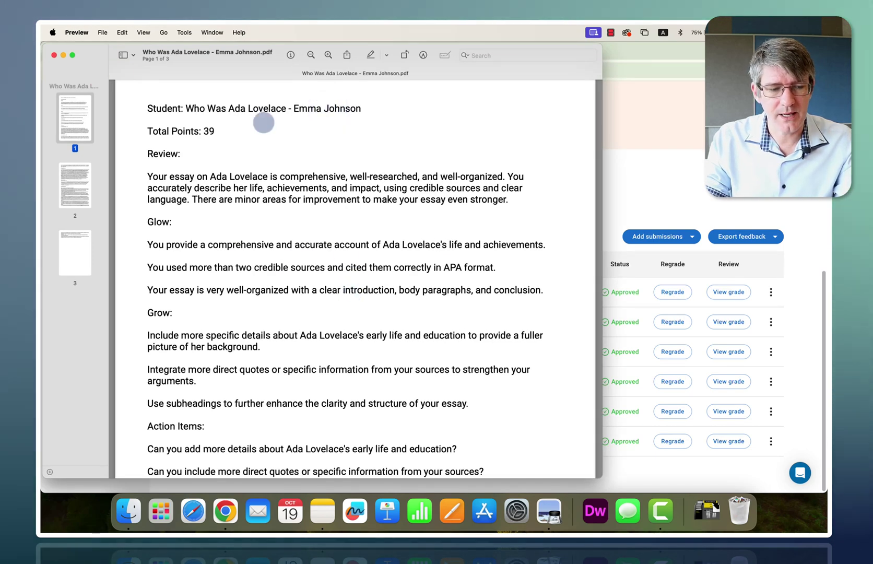
pyautogui.scroll(-10, 228, 221)
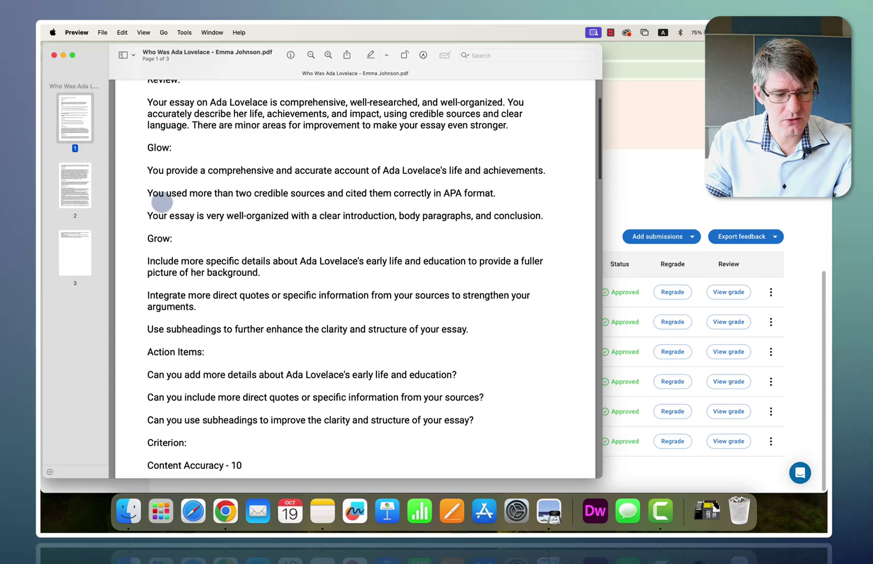
pyautogui.scroll(-3, 206, 245)
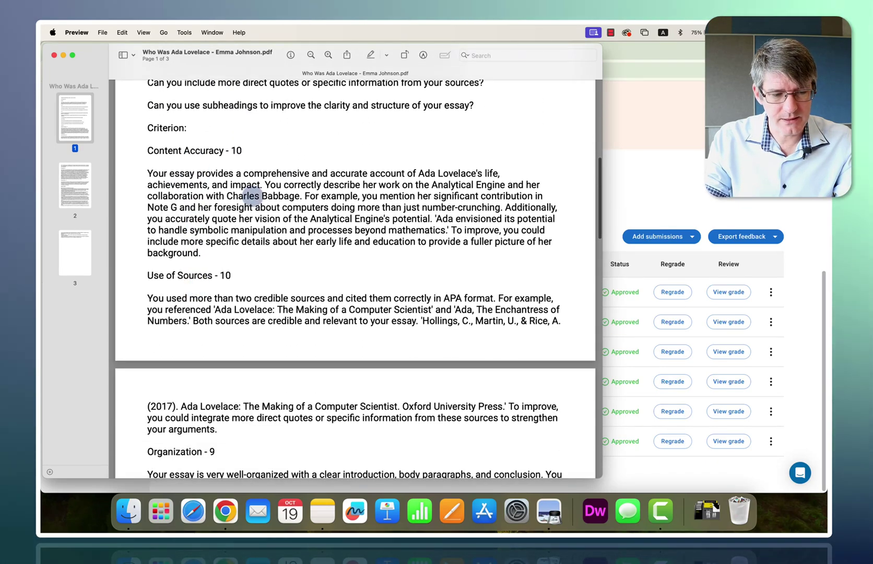
pyautogui.scroll(-15, 199, 172)
pyautogui.scroll(-3, 252, 196)
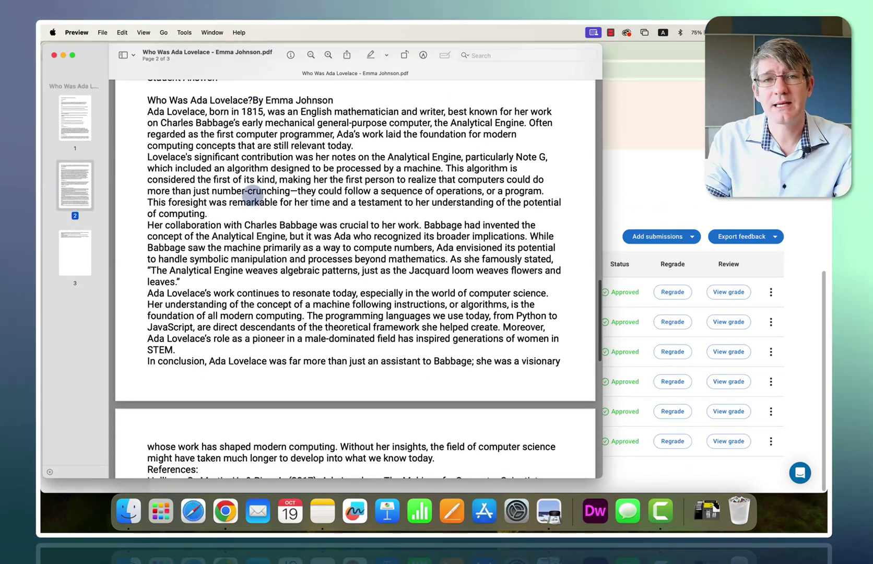
pyautogui.scroll(-10, 252, 197)
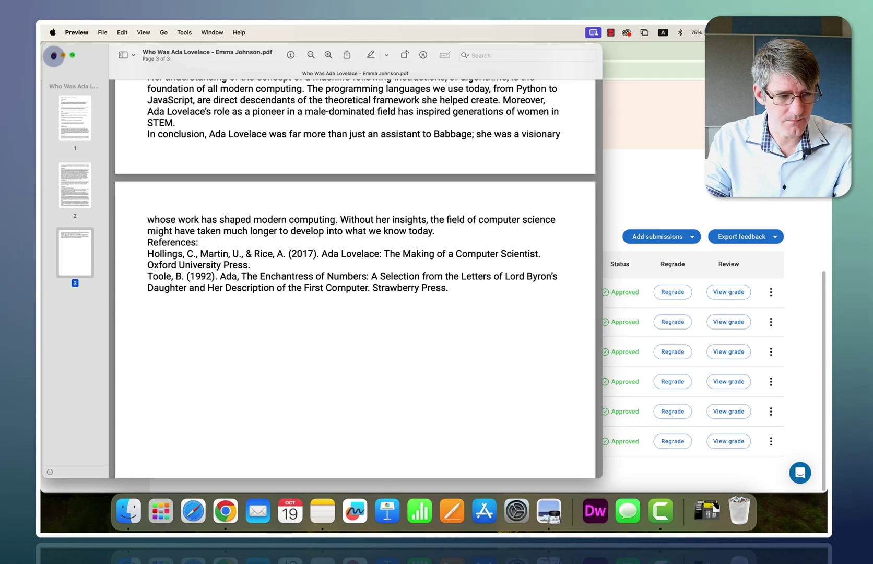
pyautogui.click(54, 56)
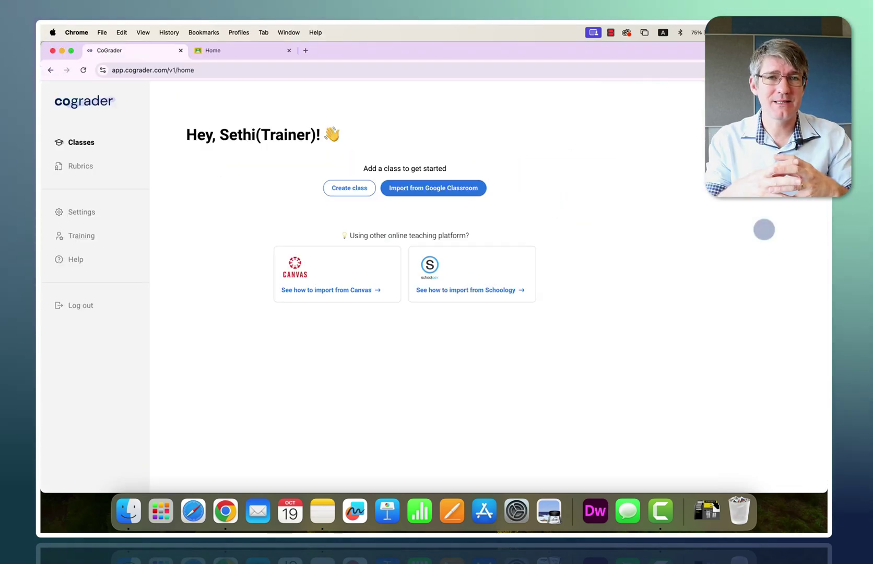
# Step: Switch to Google Classroom, look through the Geography Y7 class's stream and classwork topics, and return to CoGrader
pyautogui.hotkey('ctrl', 'Tab')
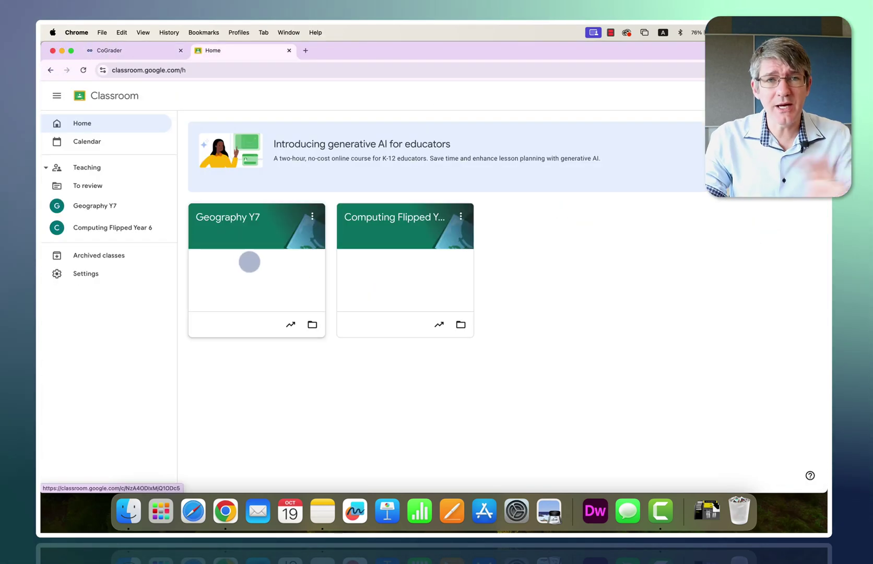
pyautogui.click(238, 220)
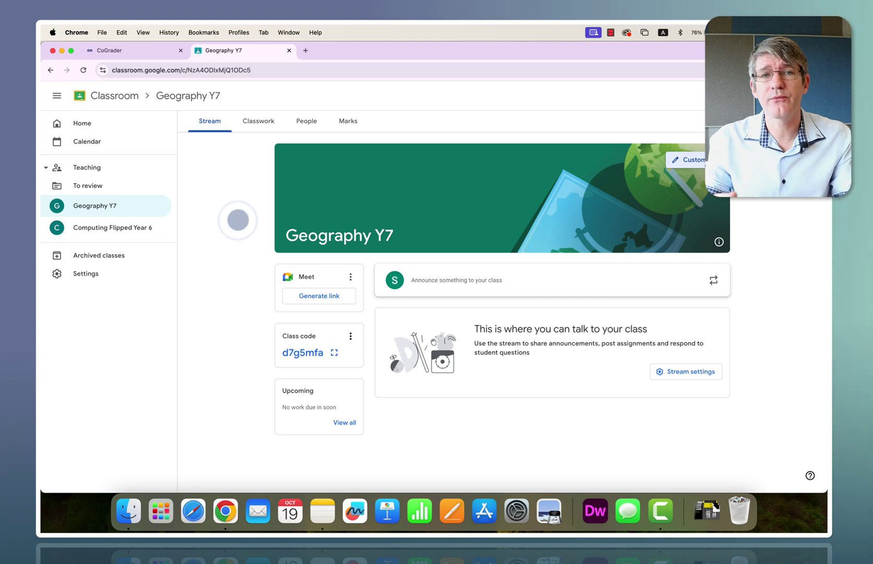
pyautogui.click(258, 121)
pyautogui.scroll(-1, 296, 281)
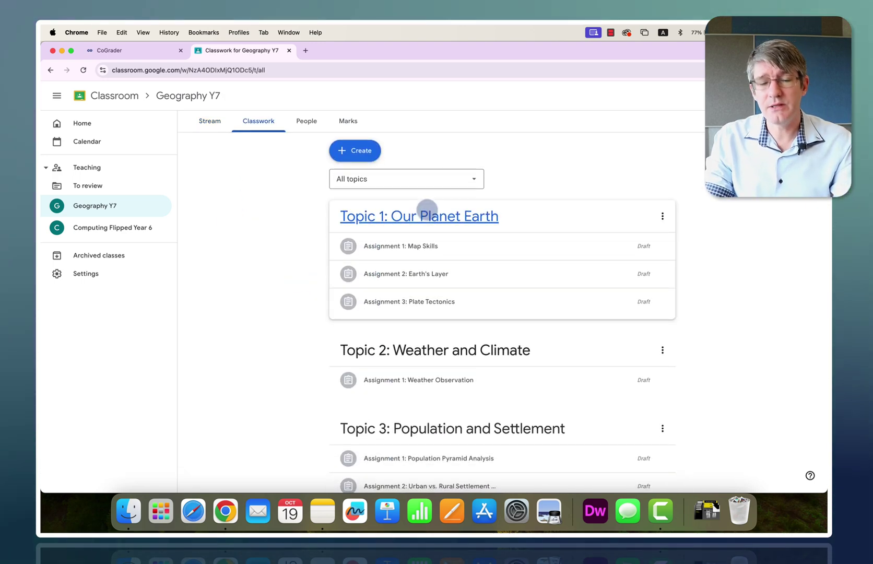
pyautogui.click(210, 120)
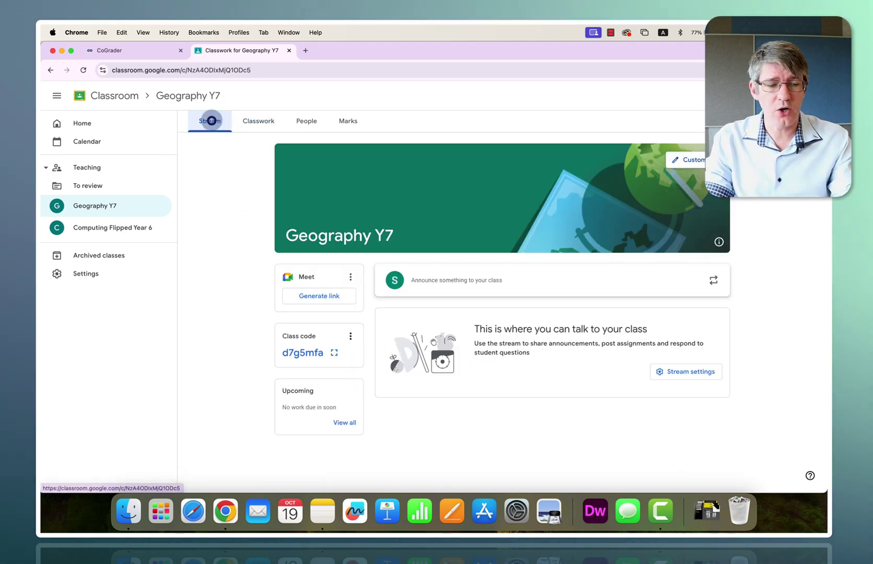
pyautogui.hotkey('ctrl', 'shift', 'Tab')
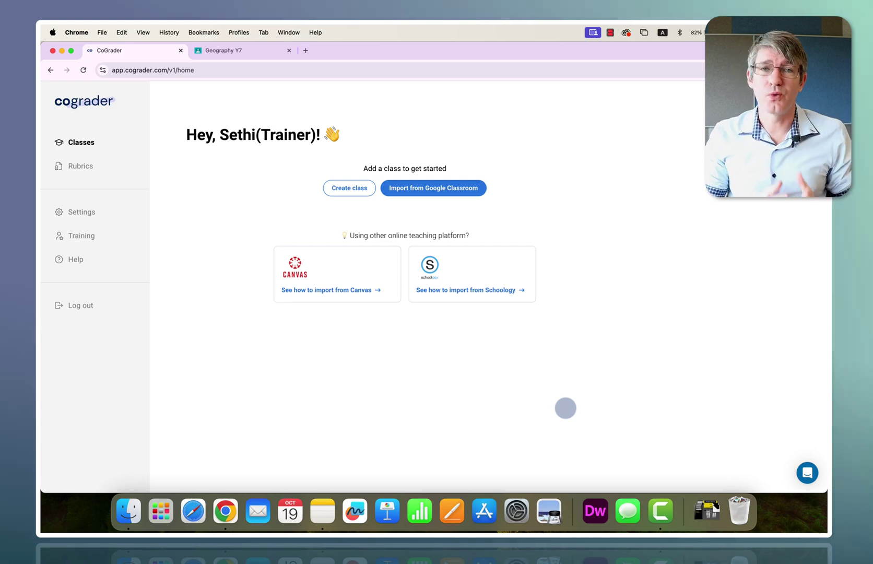
# Step: Import "Assignment 3: Case Study: A Megacity" of the Geography Y7 class from Google Classroom
pyautogui.click(434, 188)
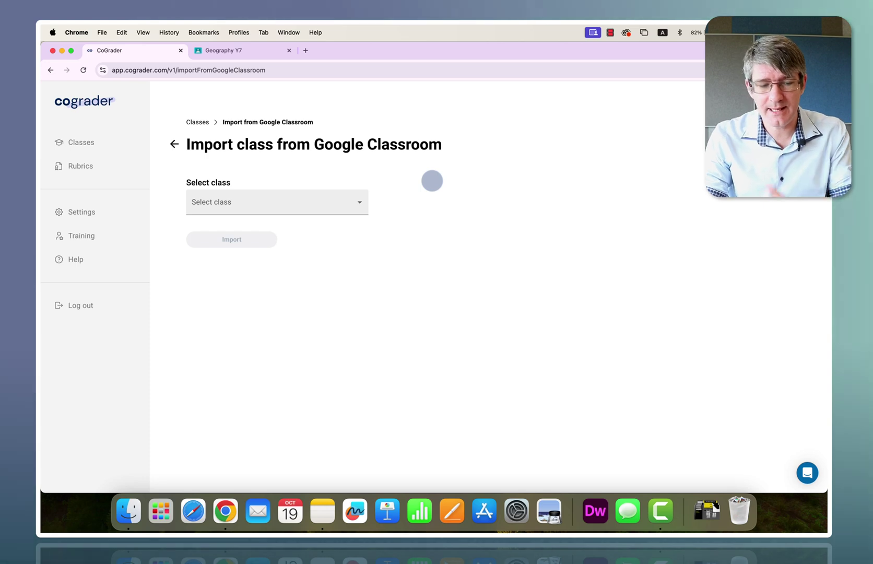
pyautogui.click(356, 201)
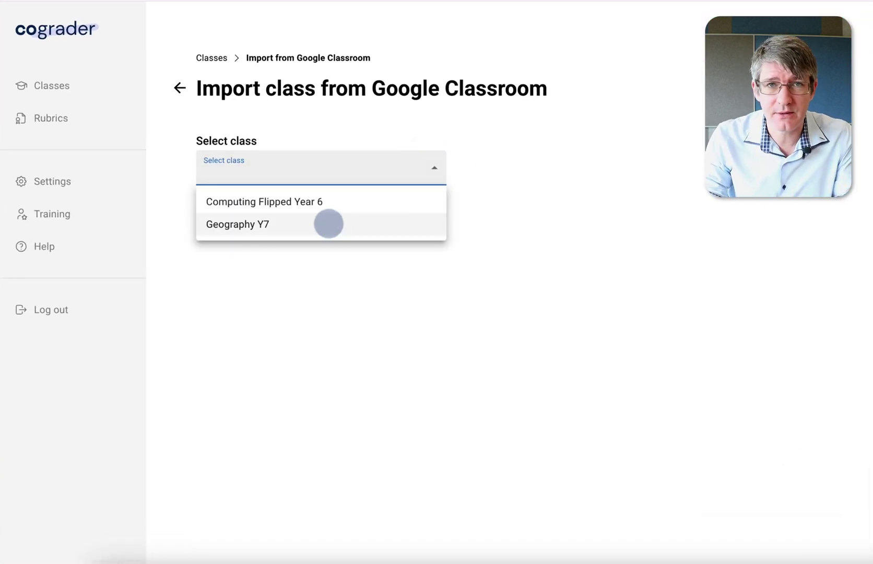
pyautogui.click(329, 224)
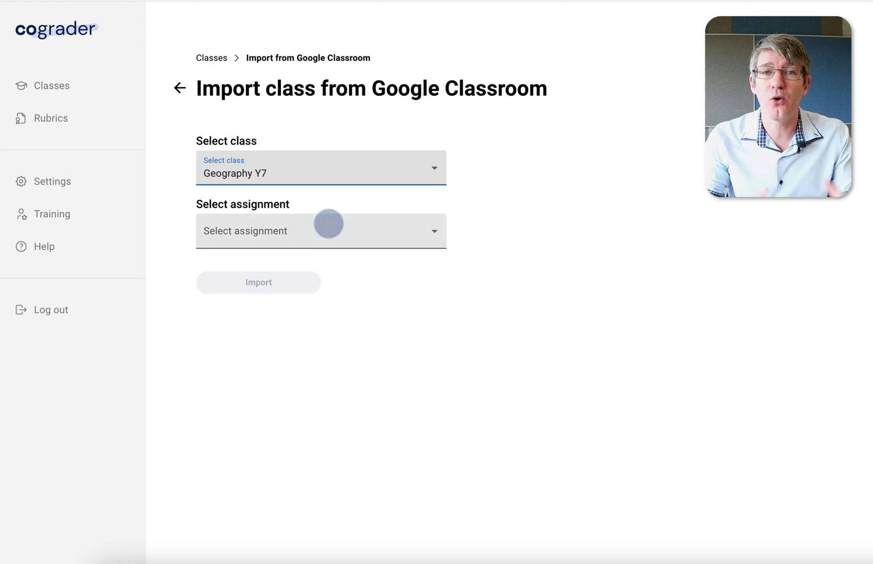
pyautogui.click(333, 232)
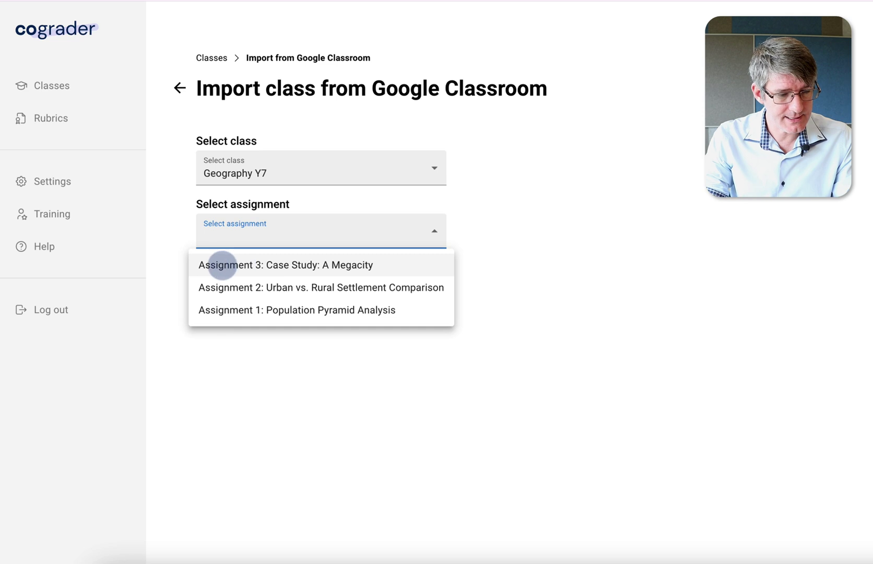
pyautogui.click(333, 263)
pyautogui.click(287, 282)
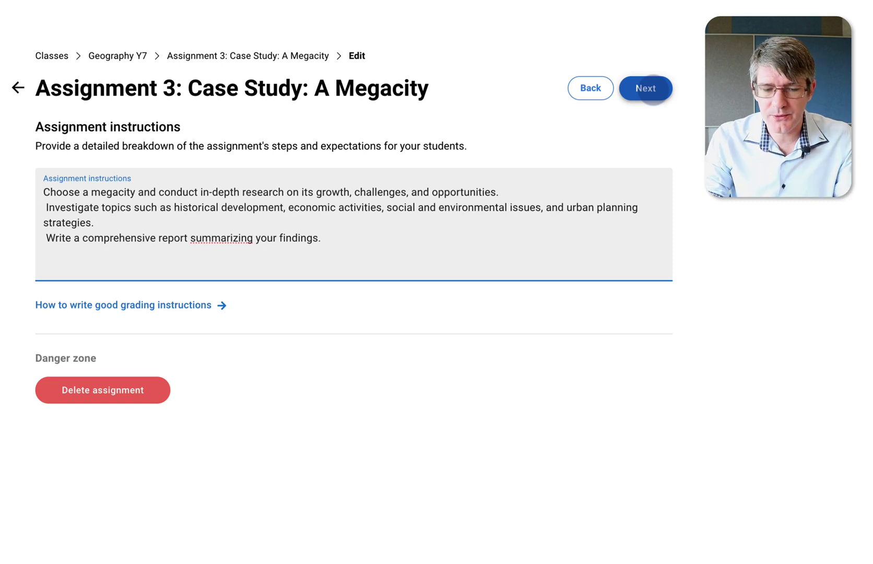
# Step: Keep the assignment instructions and generate a new points-based AI rubric named "Mega City review", leaving its description blank
pyautogui.click(653, 89)
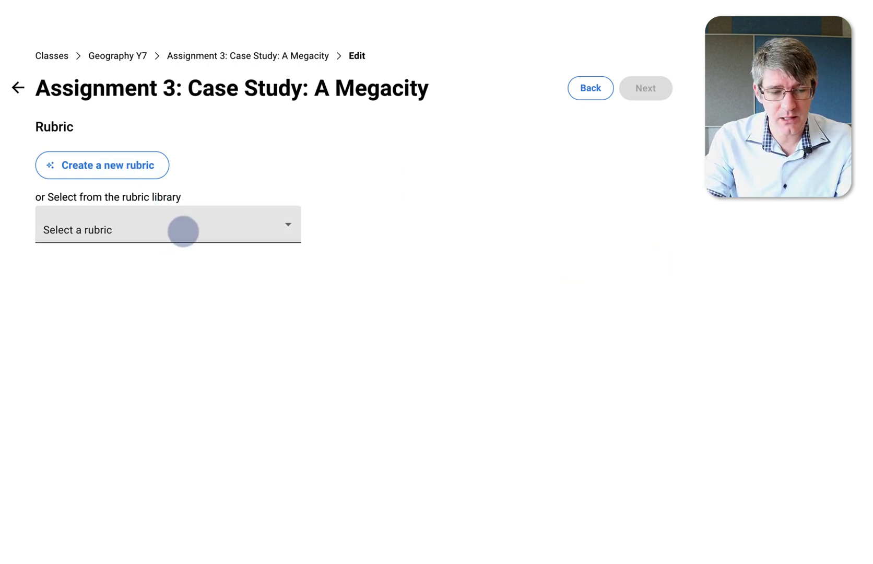
pyautogui.click(115, 155)
pyautogui.scroll(-3, 546, 265)
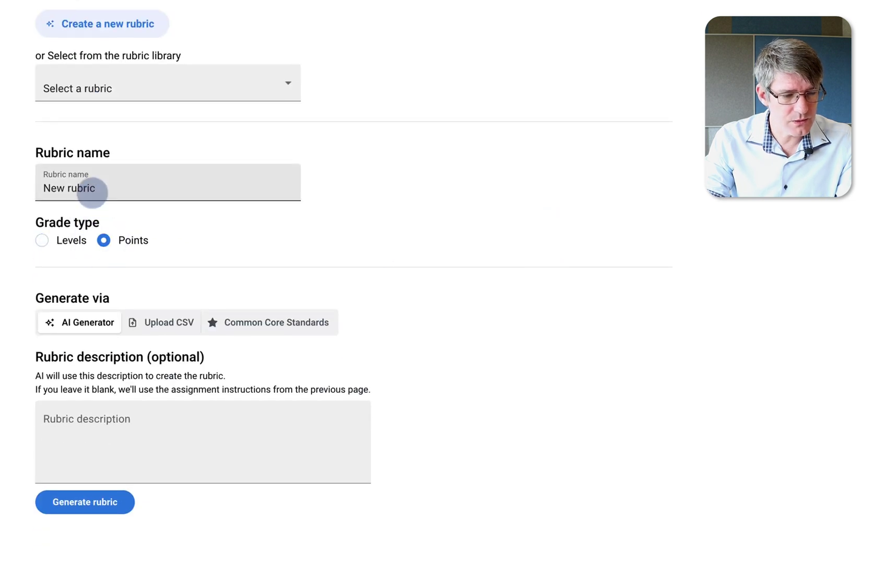
pyautogui.tripleClick(107, 188)
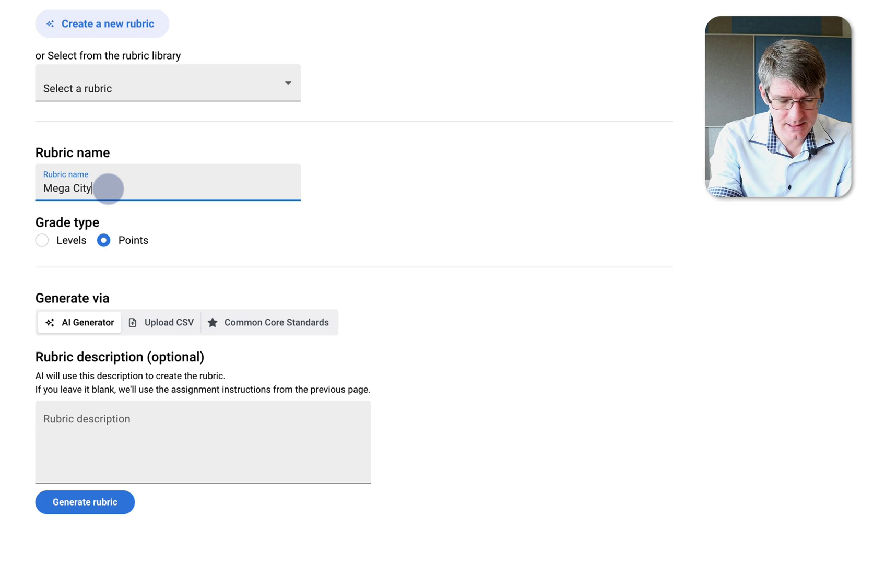
pyautogui.write('Mega City review')
pyautogui.click(498, 214)
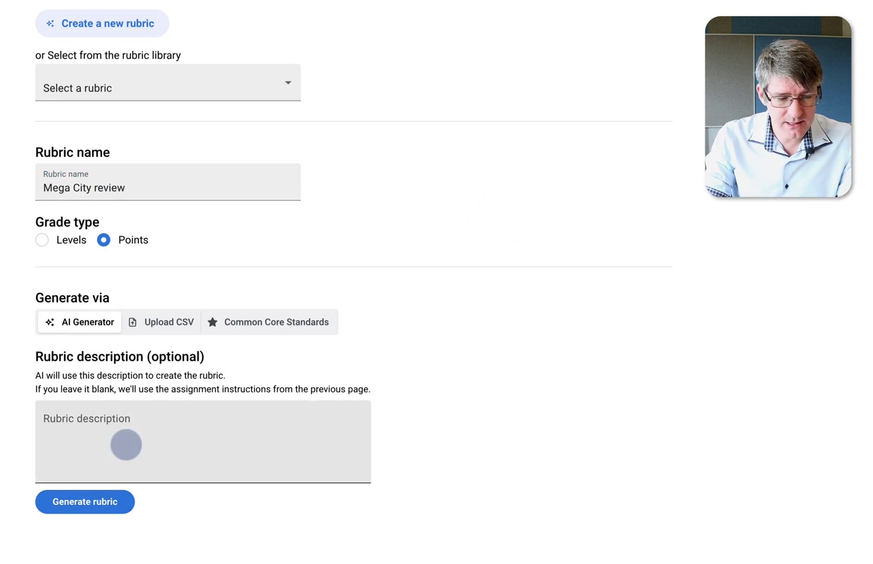
pyautogui.click(125, 444)
pyautogui.click(90, 501)
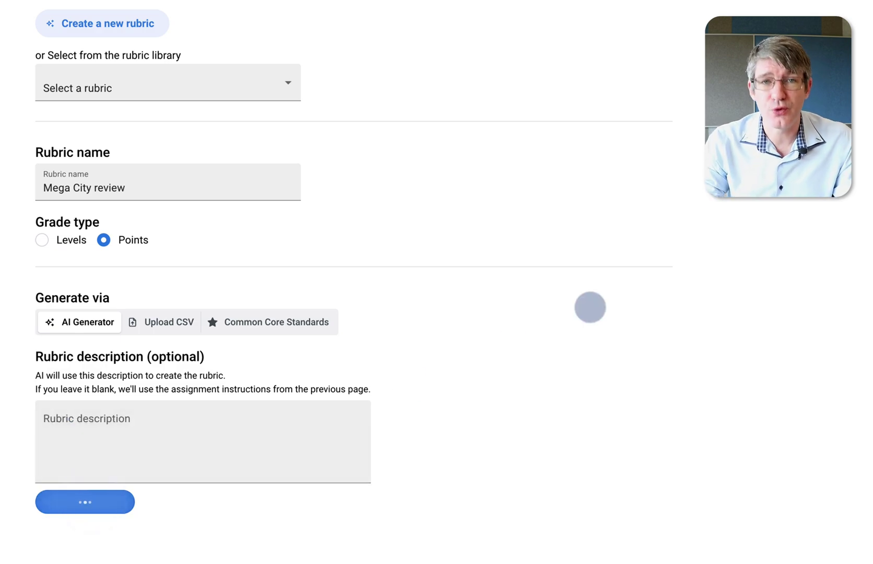
# Step: Read through the generated rubric's criteria, points and explanations, and accept the rubric to continue to the feedback options
pyautogui.scroll(-10, 497, 236)
pyautogui.scroll(1, 497, 236)
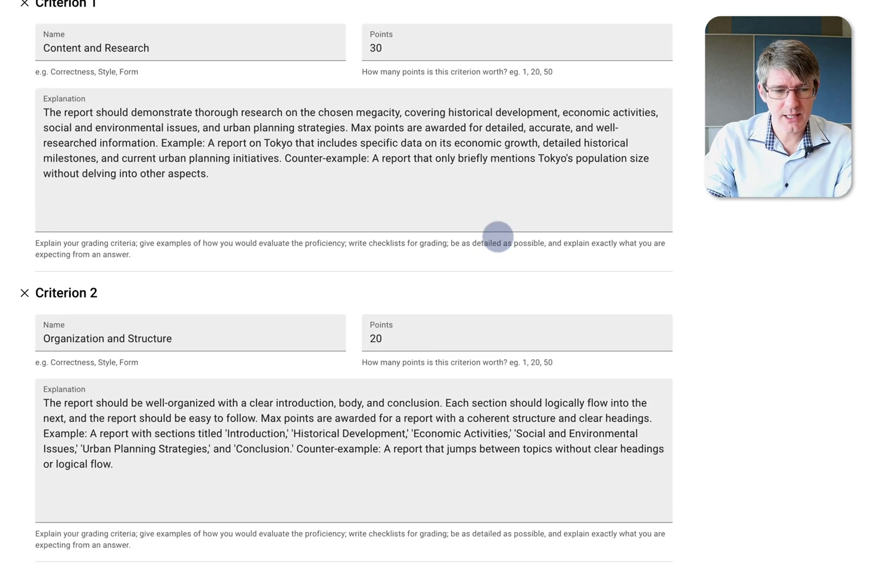
pyautogui.scroll(-3, 267, 234)
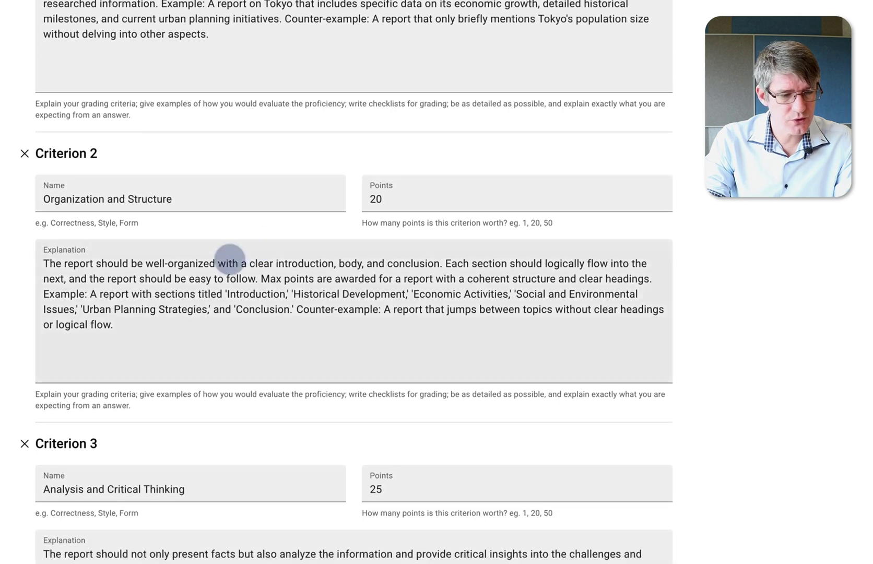
pyautogui.scroll(-4, 197, 291)
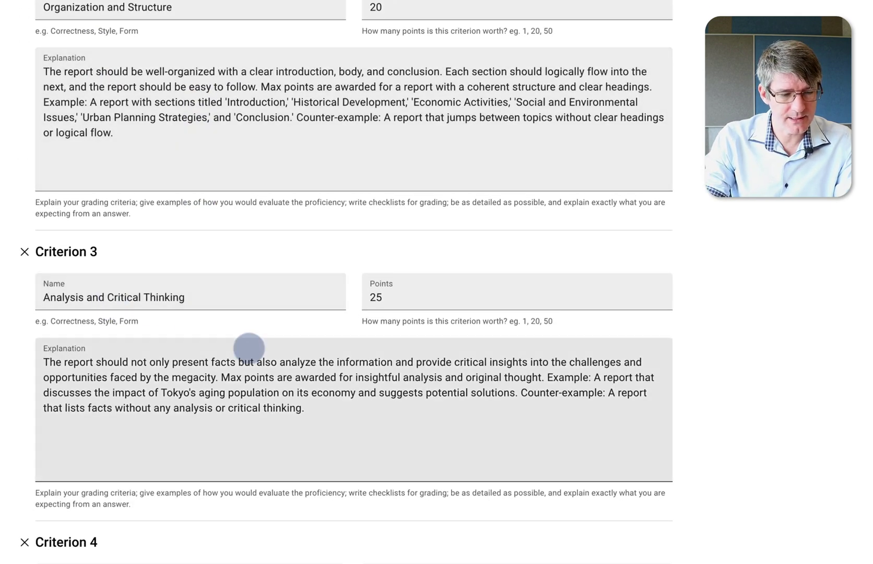
pyautogui.scroll(-2, 249, 348)
pyautogui.scroll(-5, 249, 349)
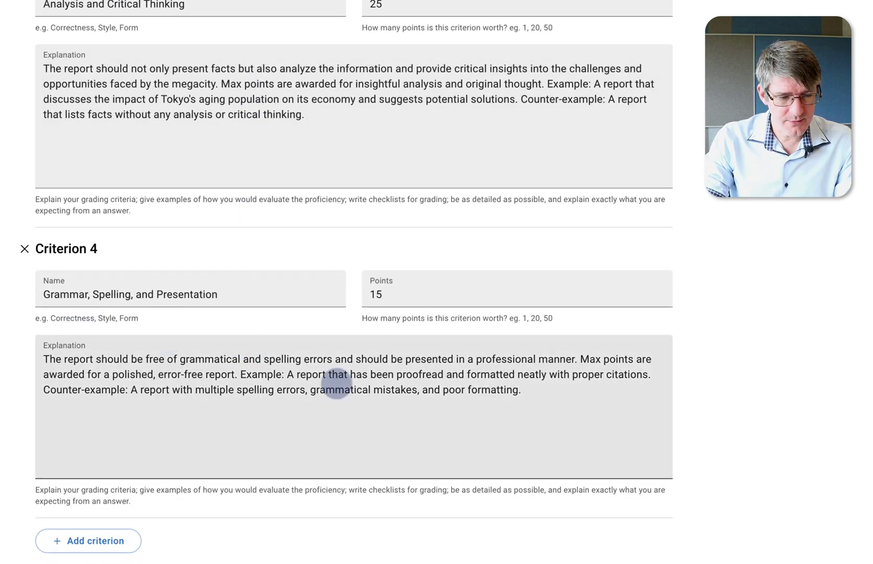
pyautogui.scroll(20, 377, 452)
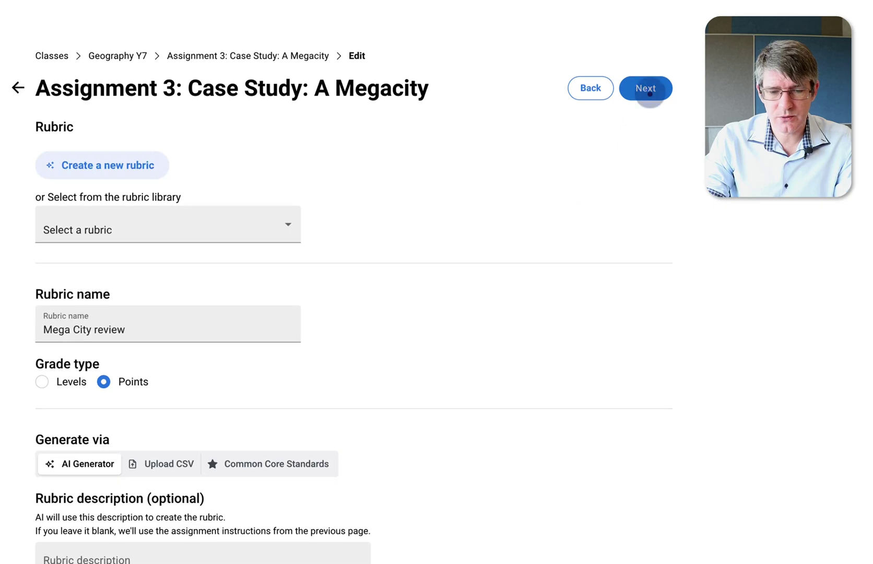
pyautogui.click(646, 92)
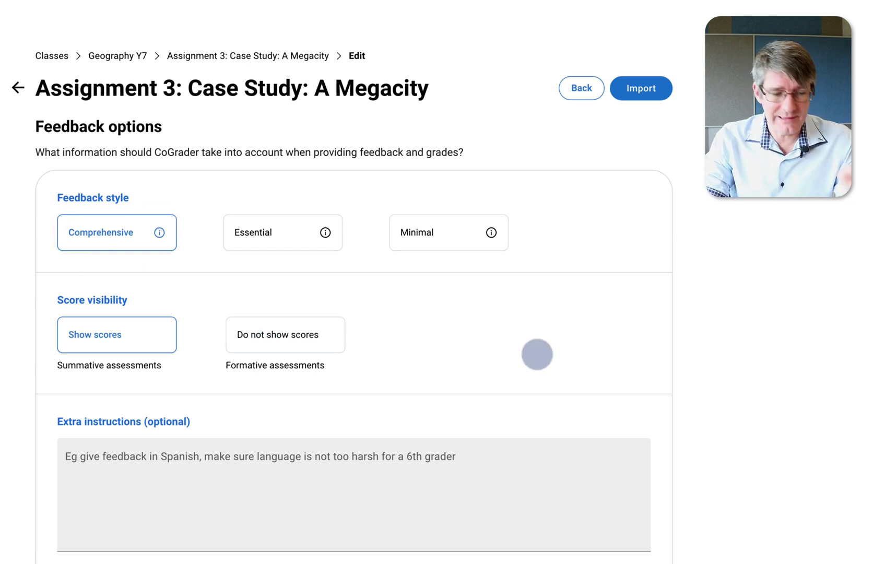
# Step: Add the extra instruction "Give feedback in both English and in Spanish" and import the assignment's submissions
pyautogui.scroll(-2, 197, 336)
pyautogui.click(197, 339)
pyautogui.write('Give feedback in both English and in Spanish')
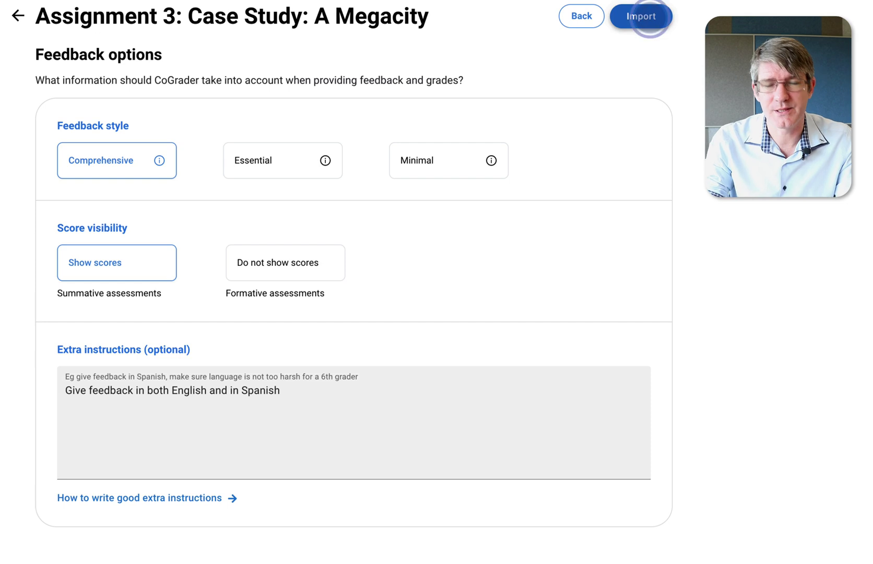
pyautogui.click(650, 17)
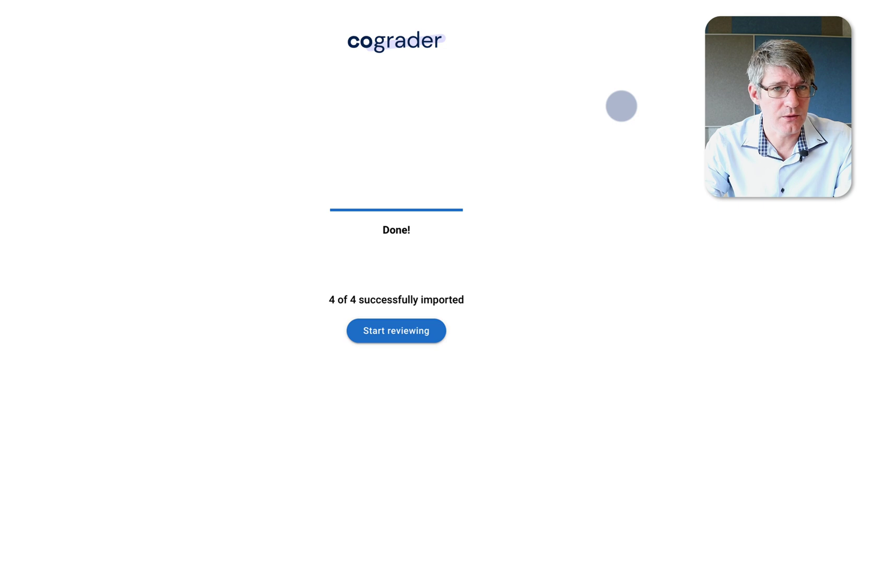
# Step: Start reviewing the submissions, read the first student's New York City feedback and criterion scores, and approve the grade
pyautogui.click(406, 334)
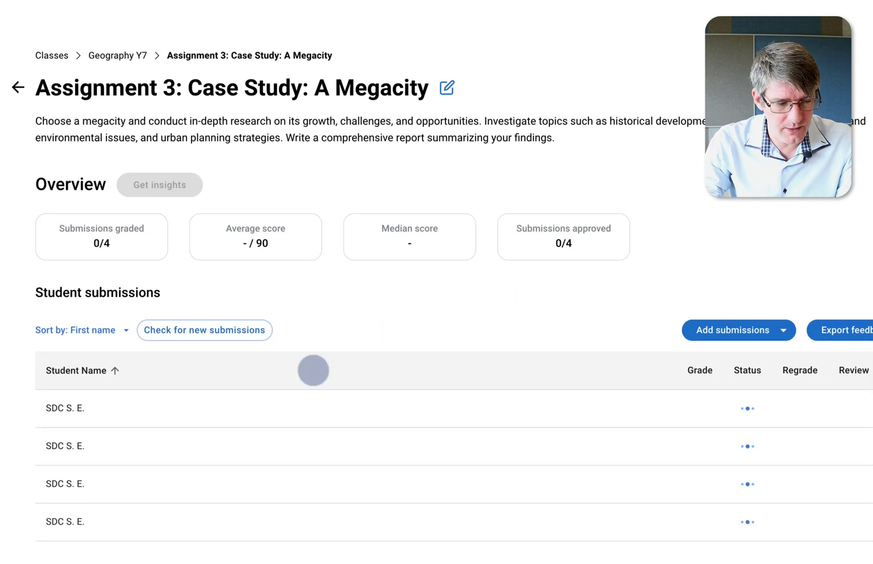
pyautogui.click(137, 408)
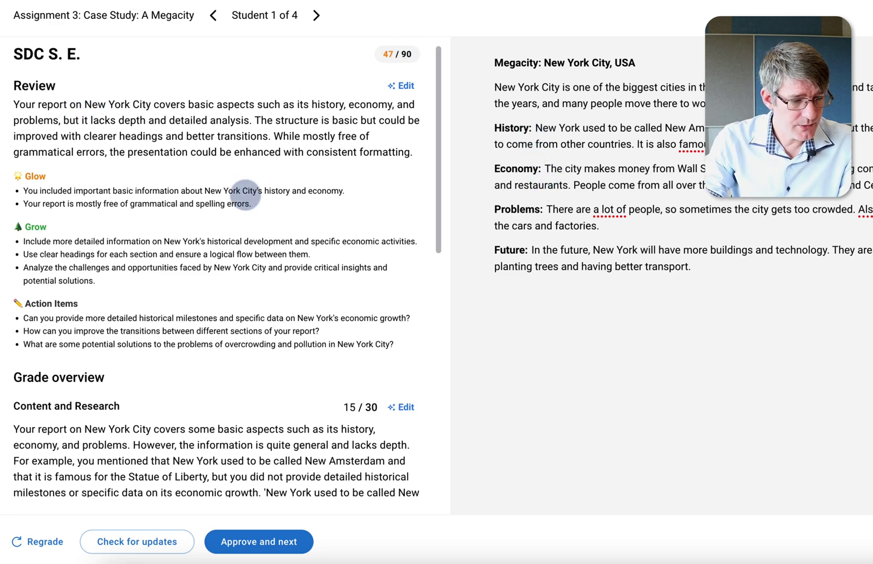
pyautogui.scroll(-1, 238, 197)
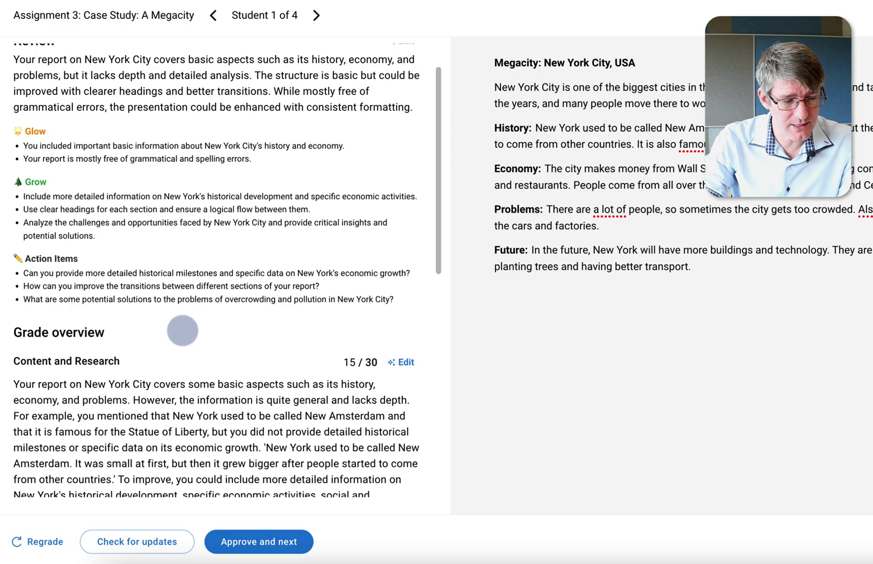
pyautogui.scroll(-3, 181, 328)
pyautogui.scroll(-2, 182, 330)
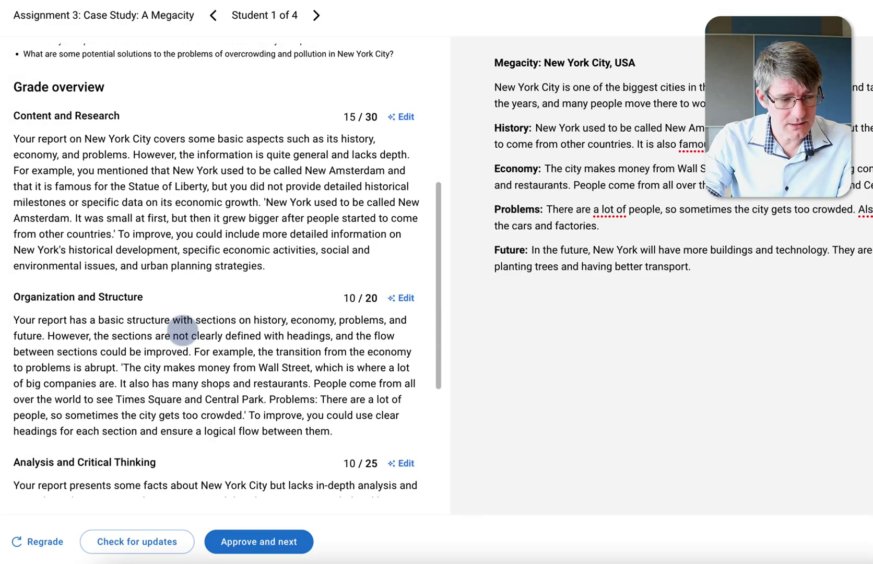
pyautogui.scroll(6, 182, 330)
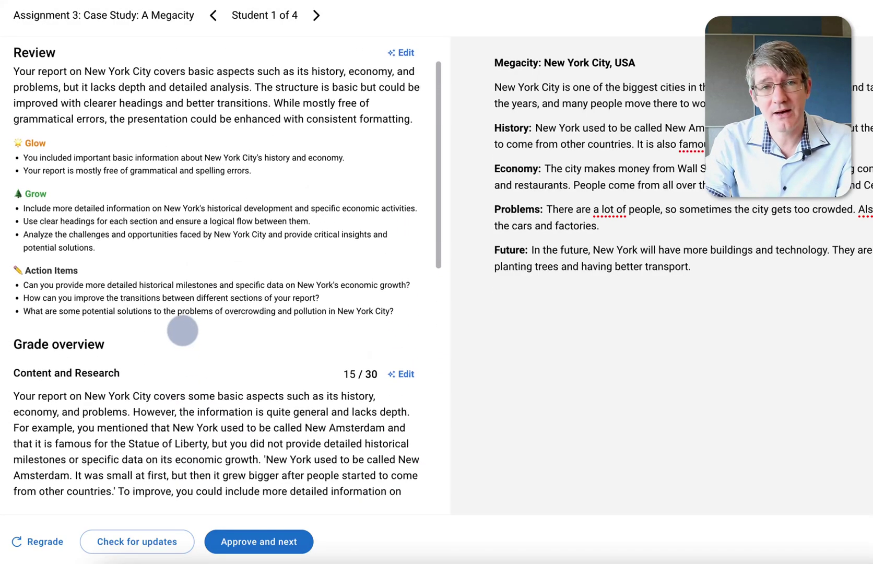
pyautogui.scroll(-9, 183, 330)
pyautogui.scroll(-1, 182, 330)
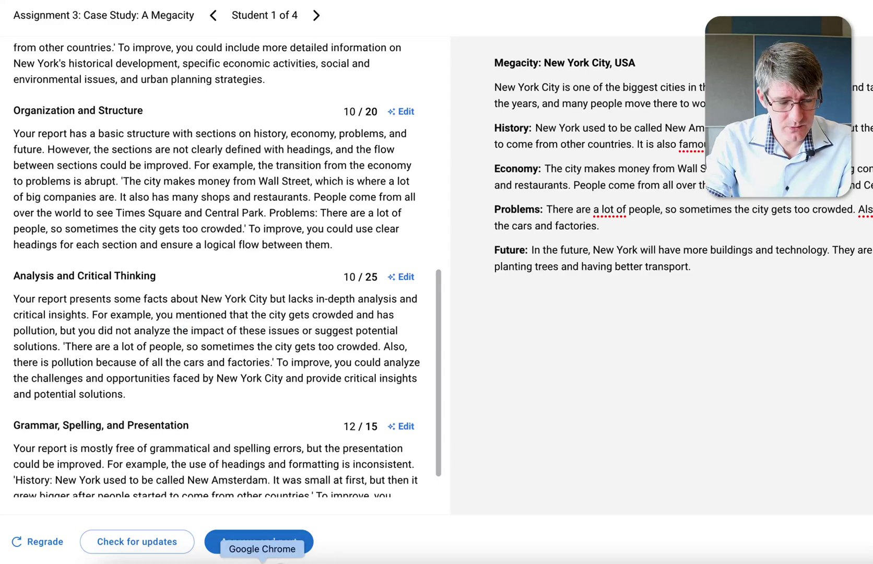
pyautogui.click(279, 543)
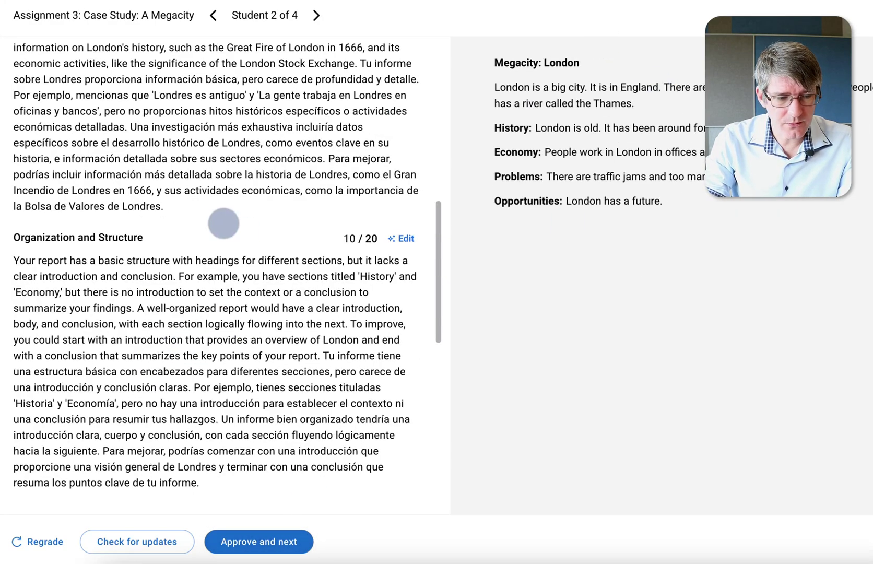
# Step: Check and approve the London report, approve the remaining submissions, and return to the assignment dashboard
pyautogui.scroll(8, 224, 223)
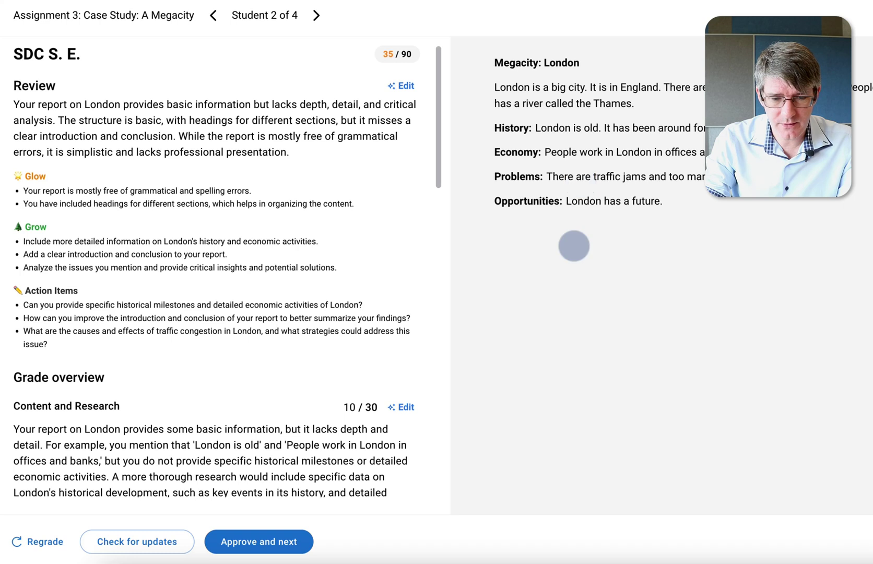
pyautogui.scroll(-1, 574, 246)
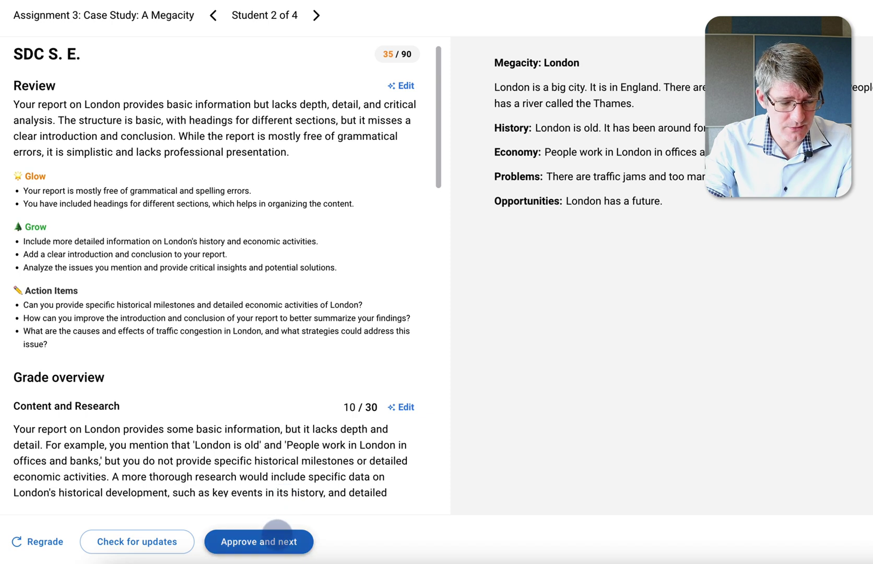
pyautogui.click(277, 535)
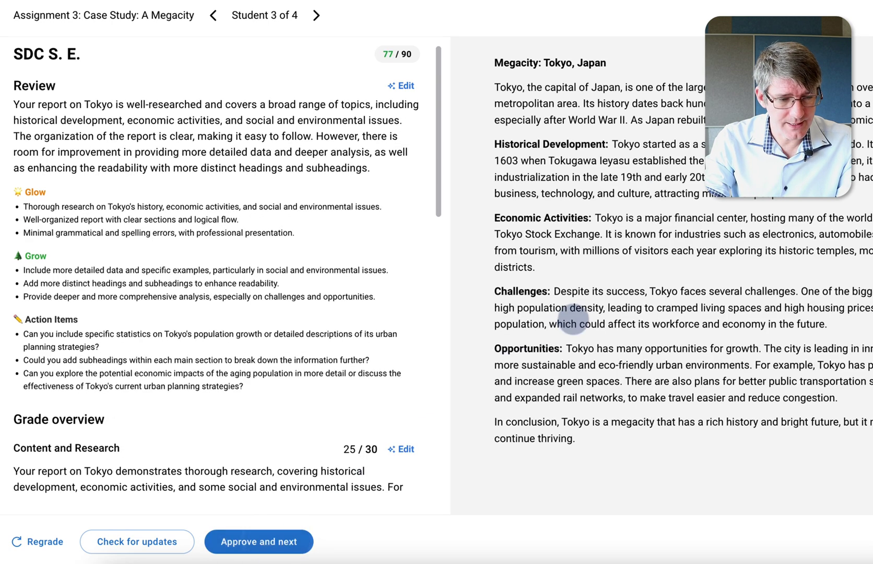
pyautogui.click(293, 538)
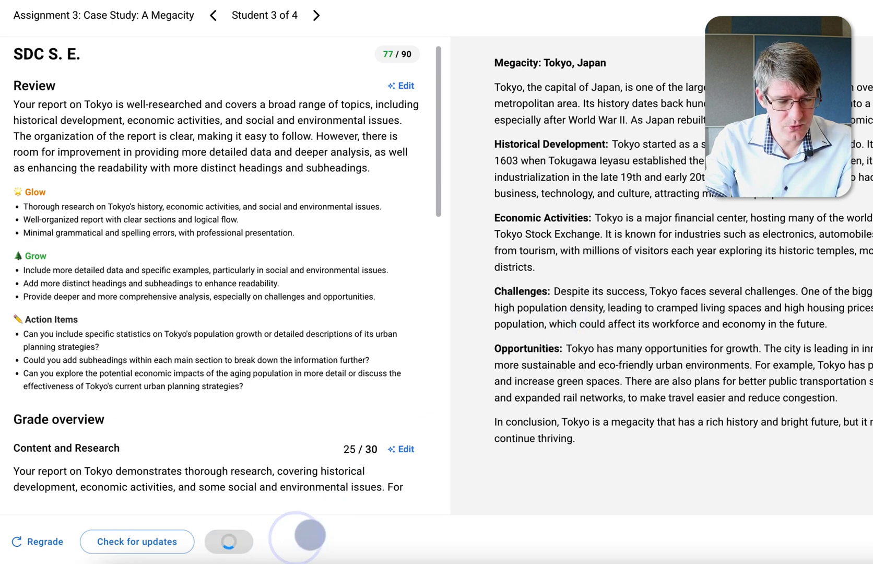
pyautogui.click(278, 546)
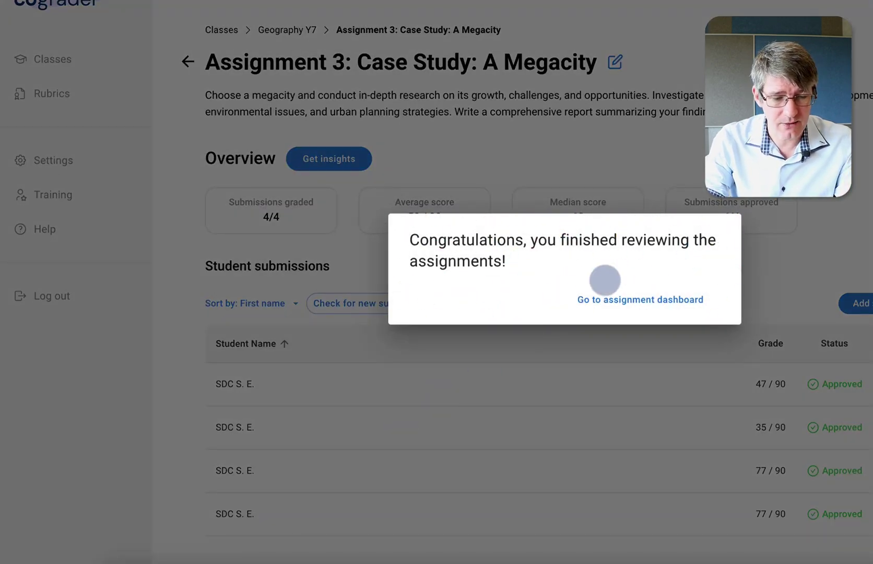
pyautogui.click(643, 296)
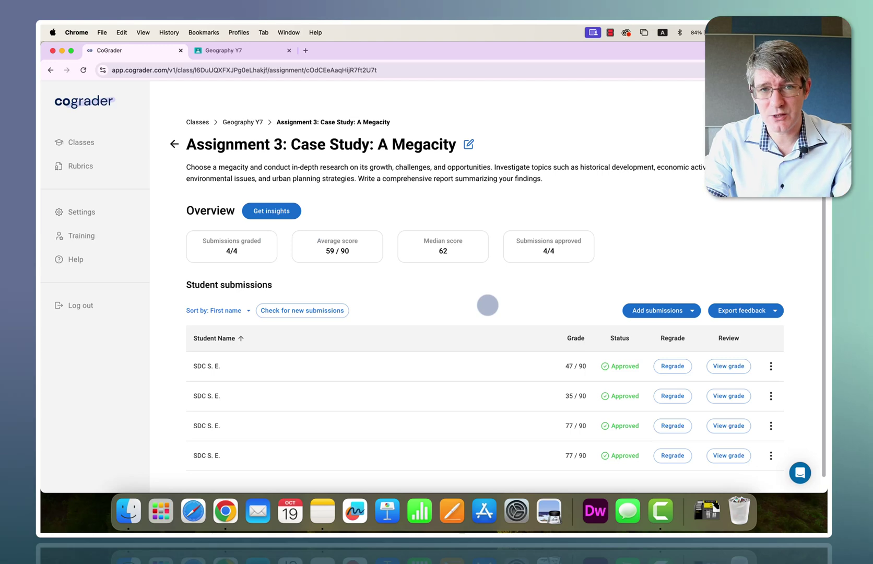
# Step: Generate class insights for the Megacity assignment and examine the common improvement points, highlighting the one on inconsistent formatting
pyautogui.click(284, 210)
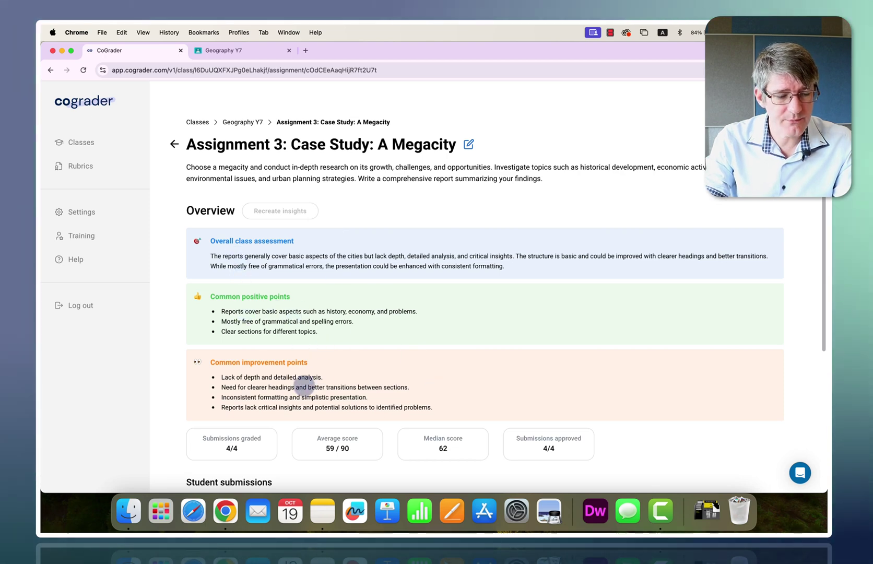
pyautogui.scroll(-2, 293, 384)
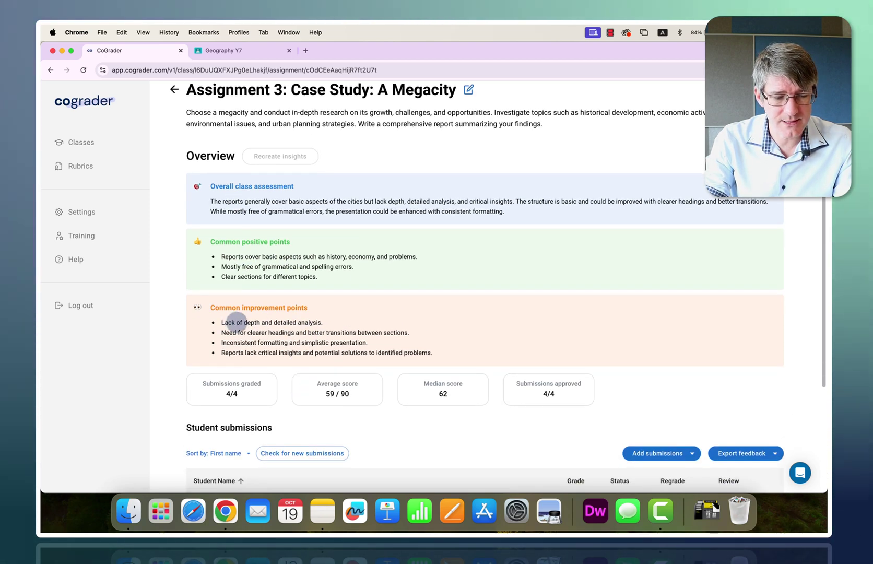
pyautogui.moveTo(236, 321); pyautogui.dragTo(335, 323)
pyautogui.click(282, 336)
pyautogui.scroll(-1, 285, 342)
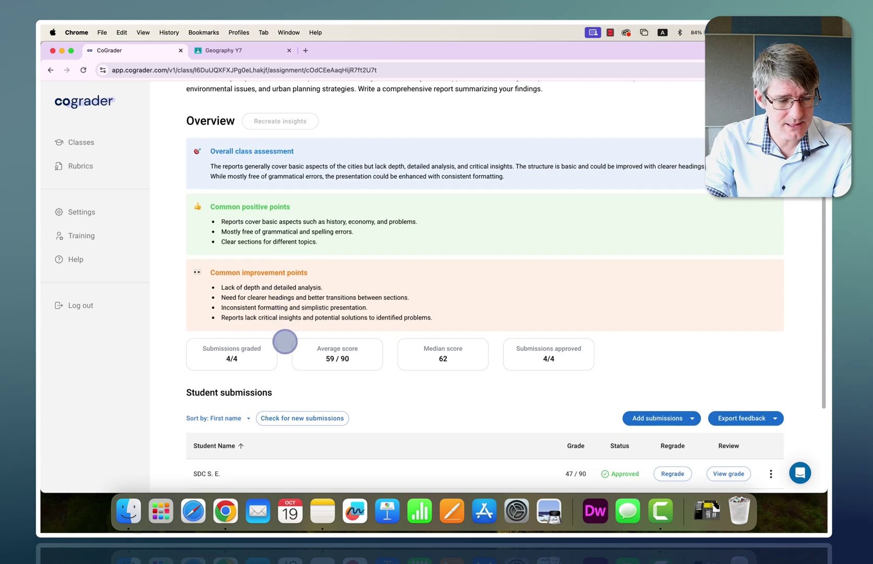
pyautogui.scroll(-1, 285, 342)
pyautogui.moveTo(240, 271); pyautogui.dragTo(367, 272)
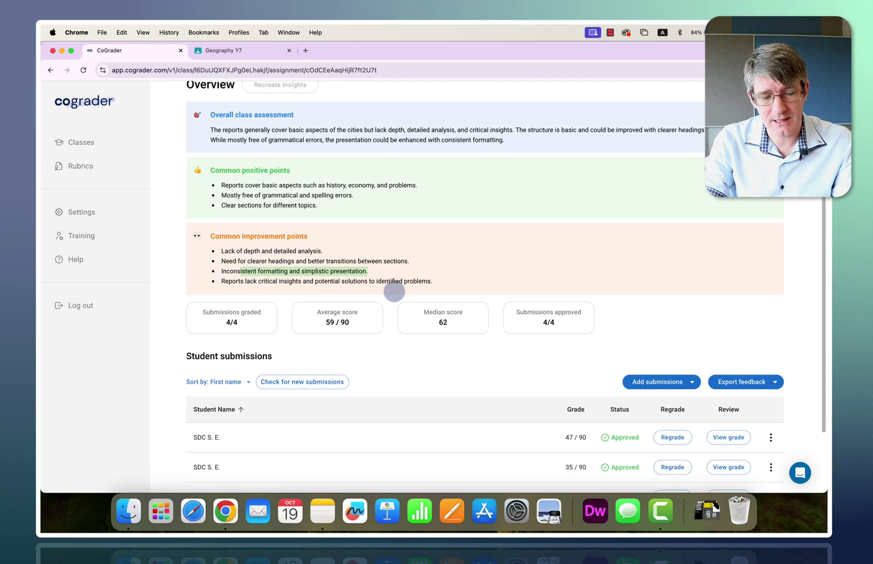
# Step: Examine the average score and the common improvement point on missing critical insights and potential solutions in the Megacity class insights
pyautogui.scroll(-1, 395, 291)
pyautogui.click(341, 249)
pyautogui.scroll(-1, 342, 252)
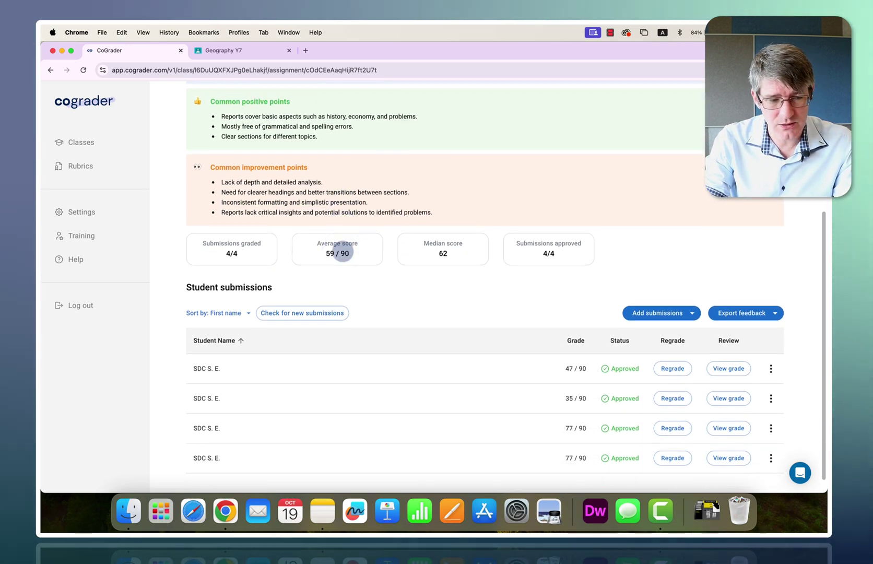
pyautogui.moveTo(258, 213); pyautogui.dragTo(463, 212)
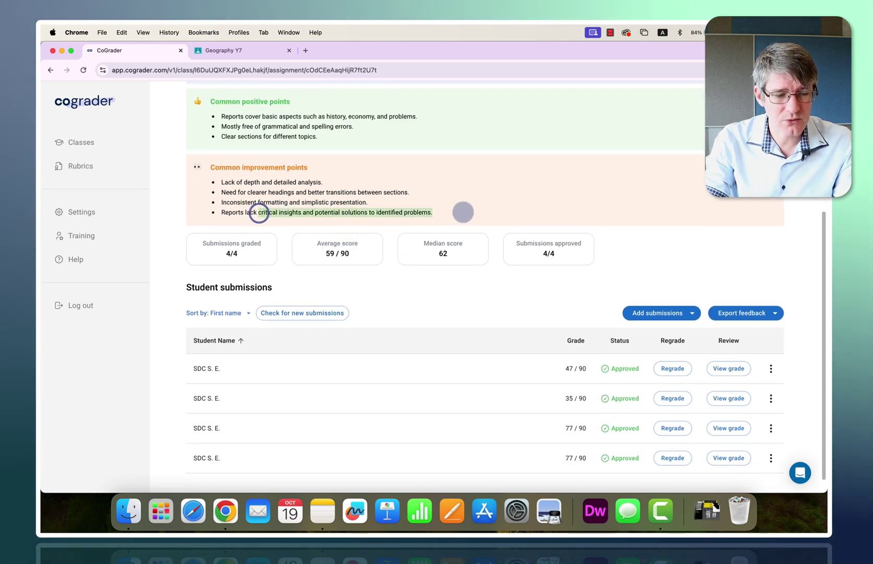
pyautogui.click(418, 213)
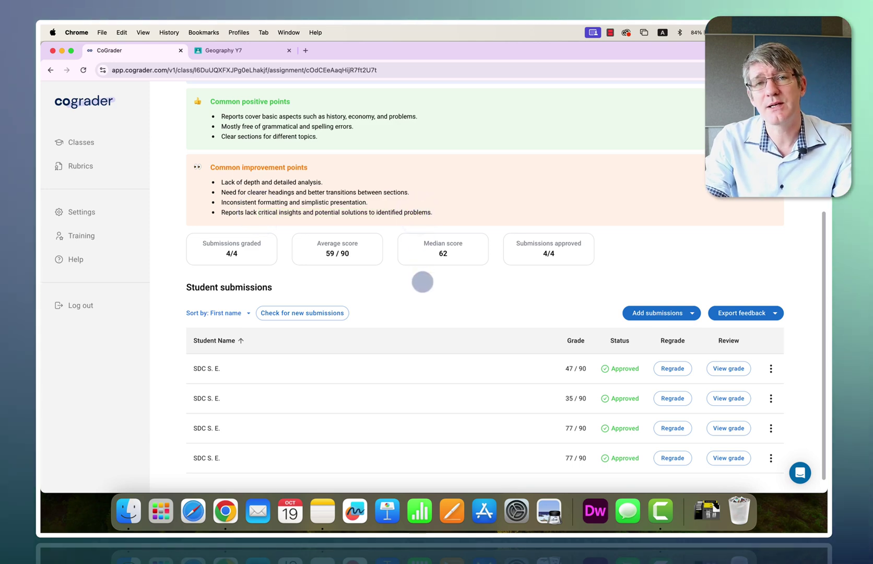
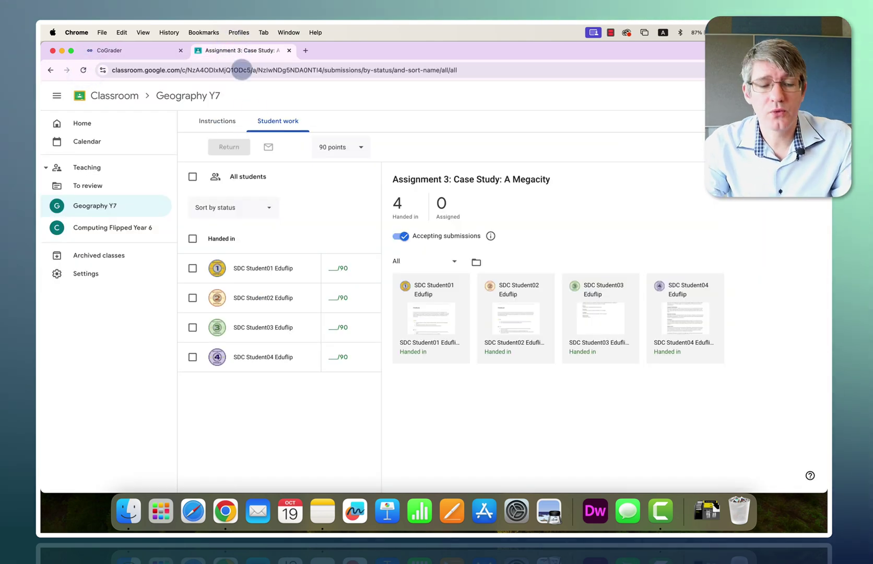
# Step: Open the first student's Megacity submission from Google Classroom and read the Glow, Grow, action items and criterion feedback in the document
pyautogui.click(405, 309)
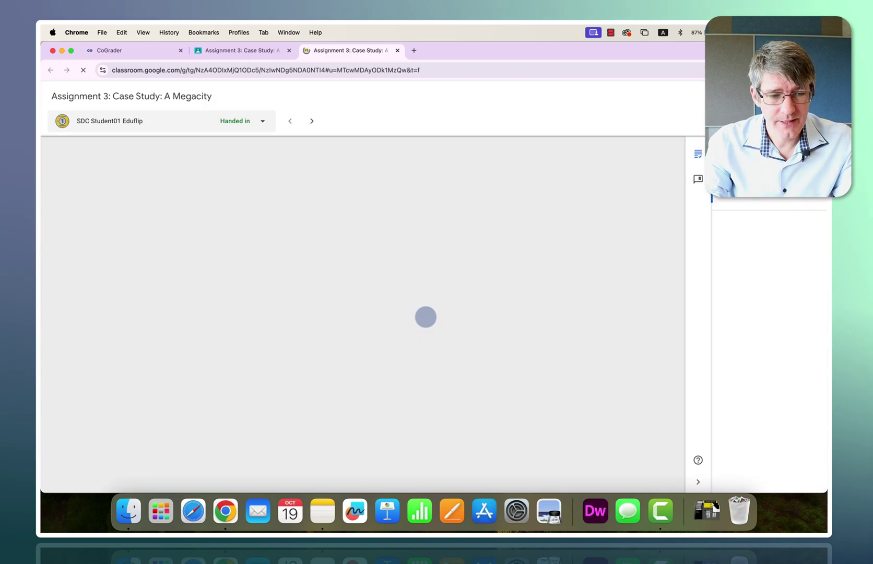
pyautogui.scroll(10, 395, 314)
pyautogui.scroll(6, 395, 316)
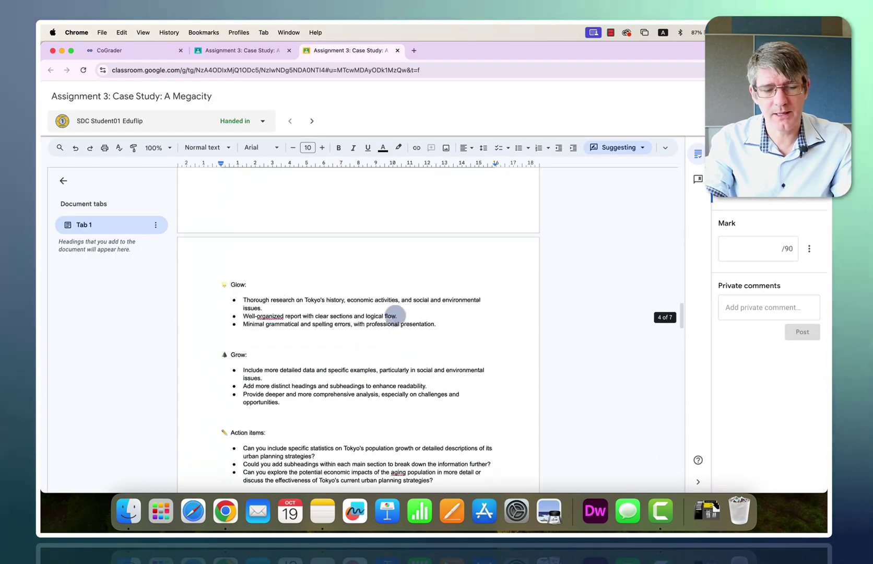
pyautogui.scroll(-15, 396, 316)
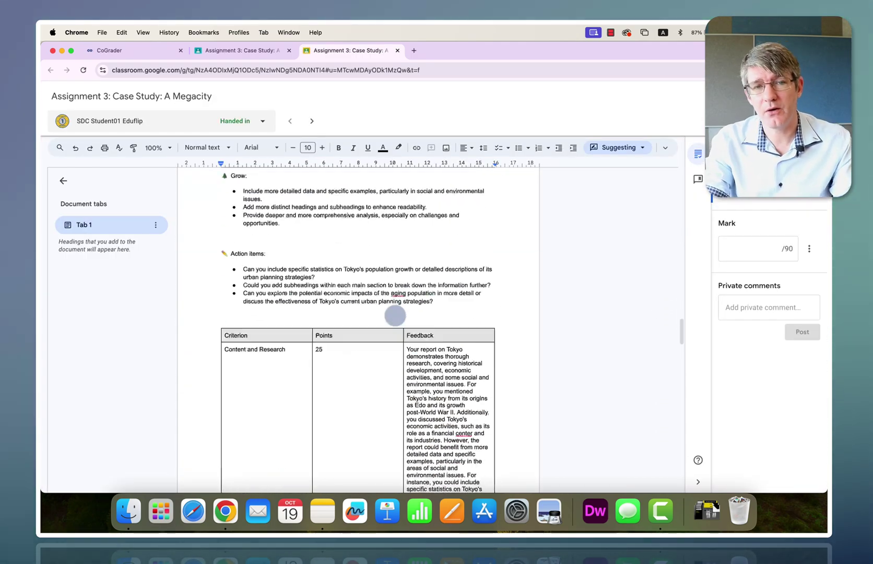
pyautogui.scroll(-5, 395, 315)
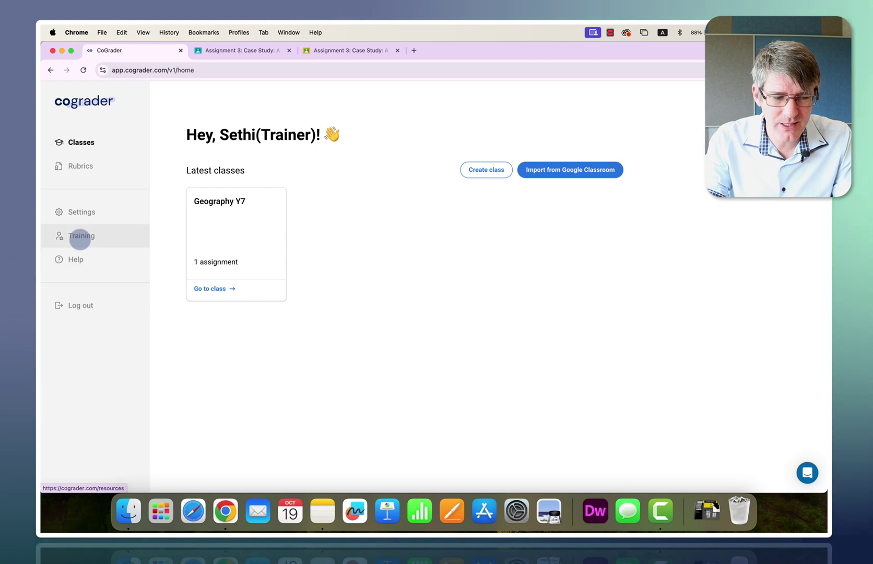
# Step: Open the CoGrader training resources and look through the available certifications and school resources
pyautogui.click(80, 237)
pyautogui.scroll(-3, 460, 379)
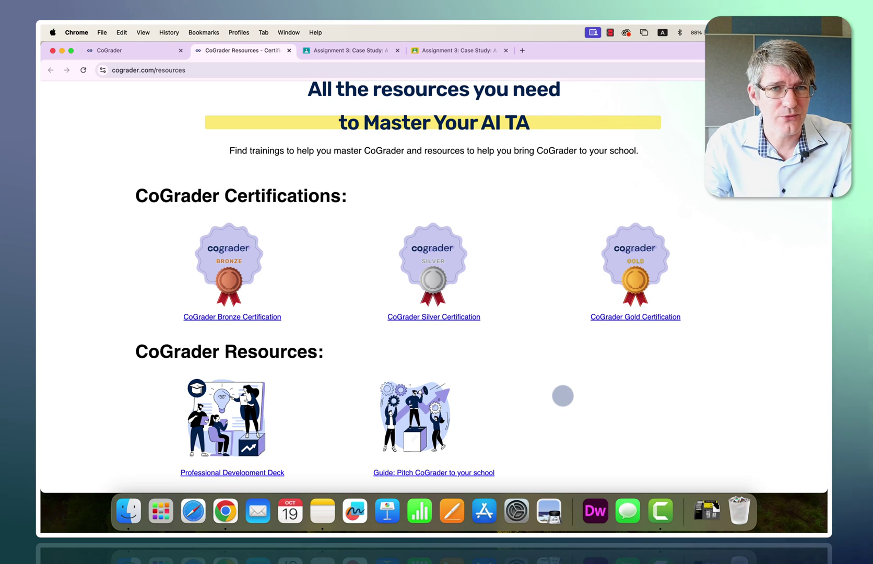
pyautogui.scroll(3, 562, 396)
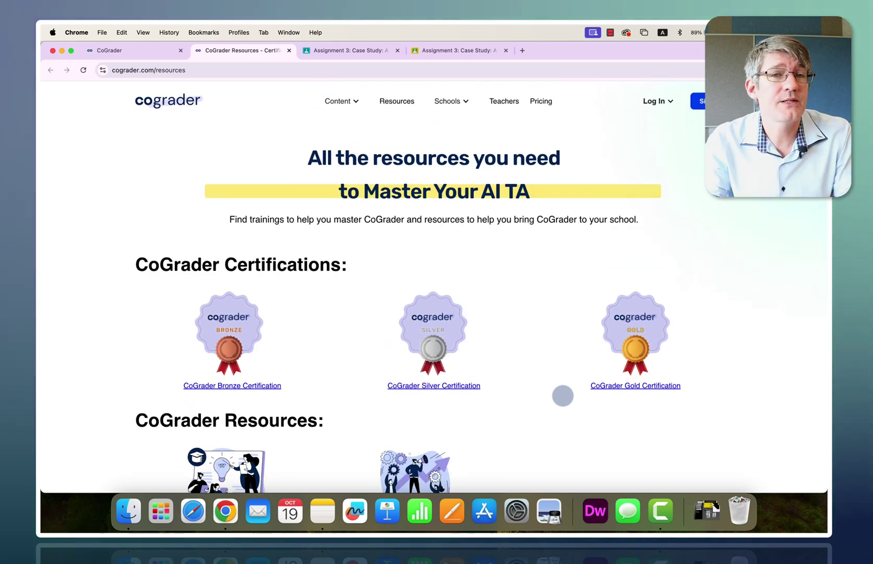